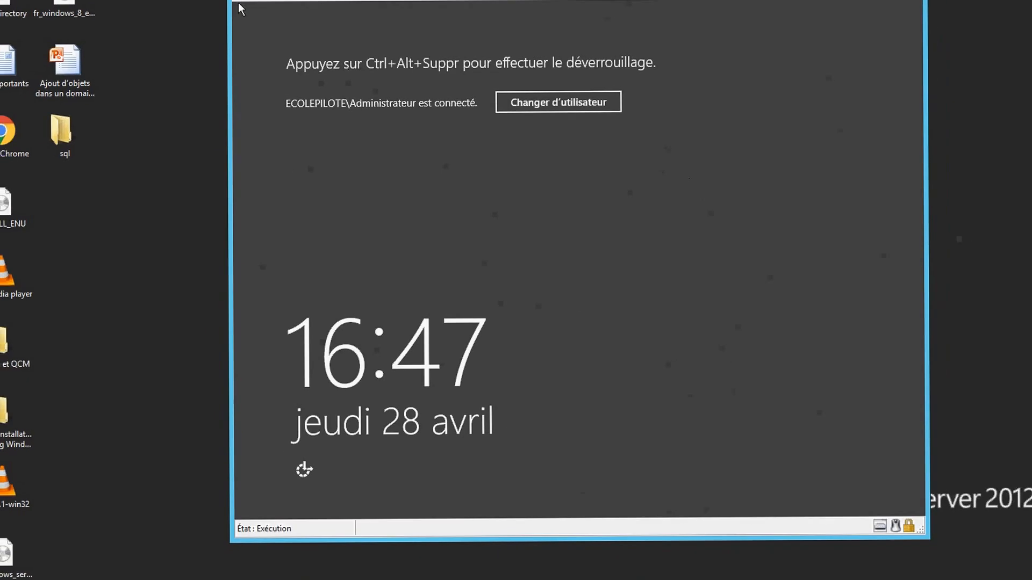
Sign in to the vm1 server as Administrator with the account password
{"action": "left_click", "coordinate": [235, 3]}
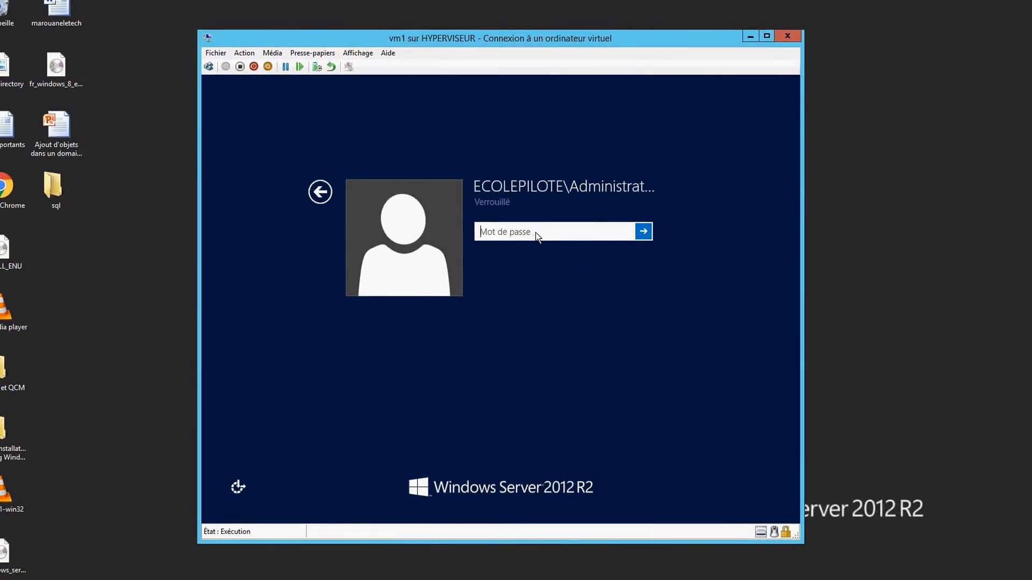
{"action": "type", "text": "P@ssw0"}
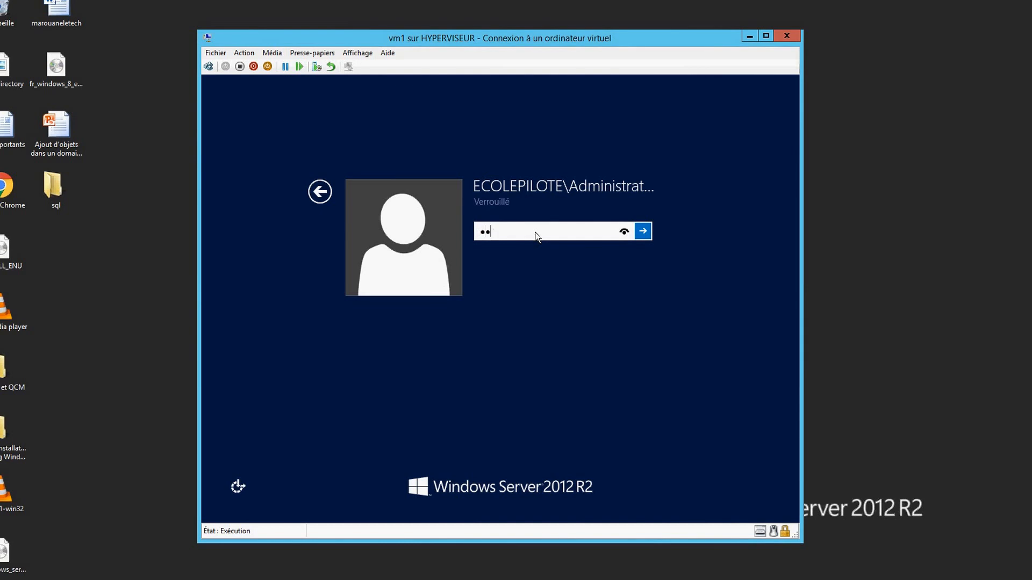
{"action": "type", "text": "•••••"}
{"action": "key", "text": "Return"}
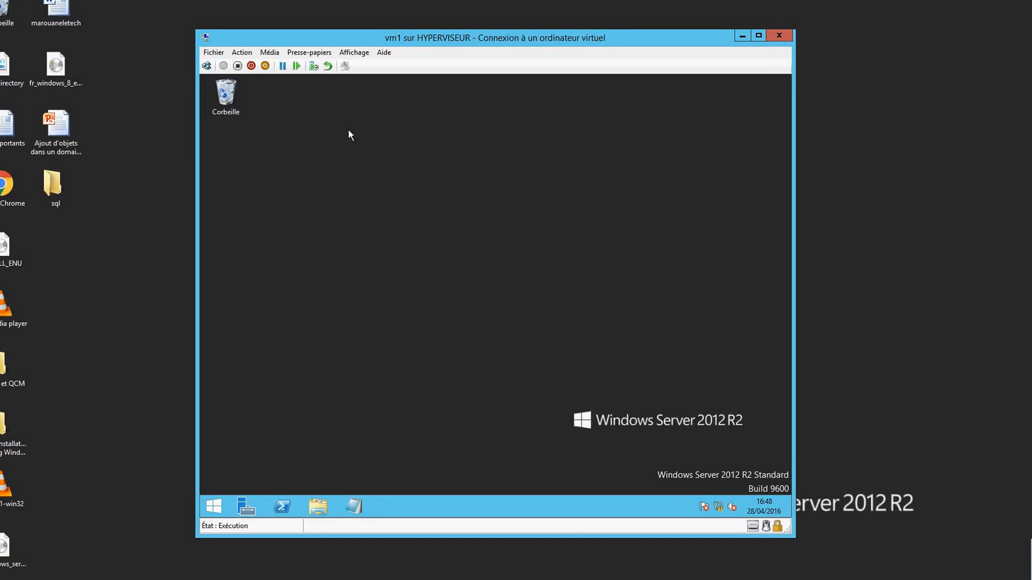
{"action": "left_click", "coordinate": [361, 54]}
Switch the VM connection to full screen and open Server Manager on vm1
{"action": "left_click", "coordinate": [337, 66]}
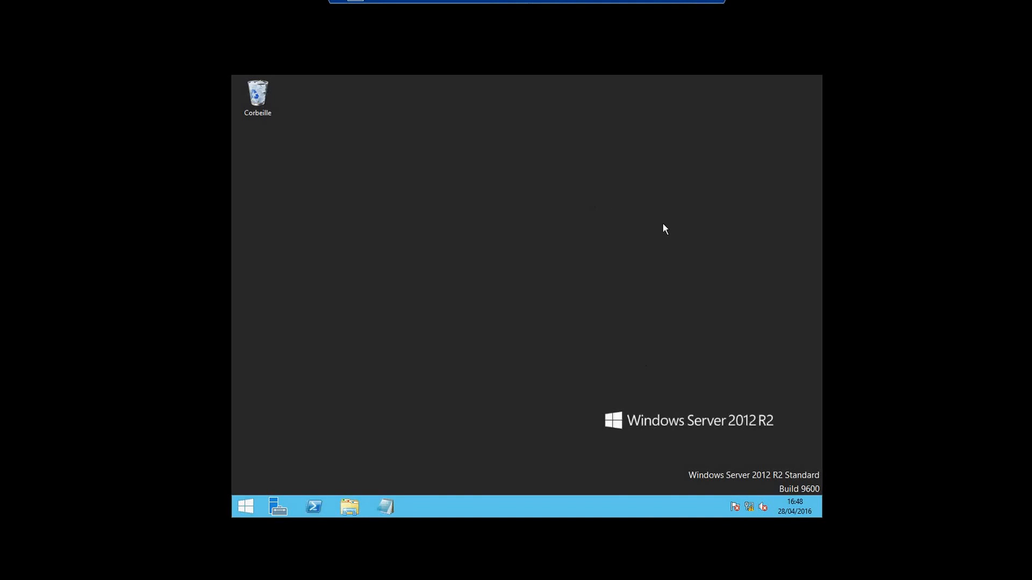
{"action": "left_click", "coordinate": [279, 510]}
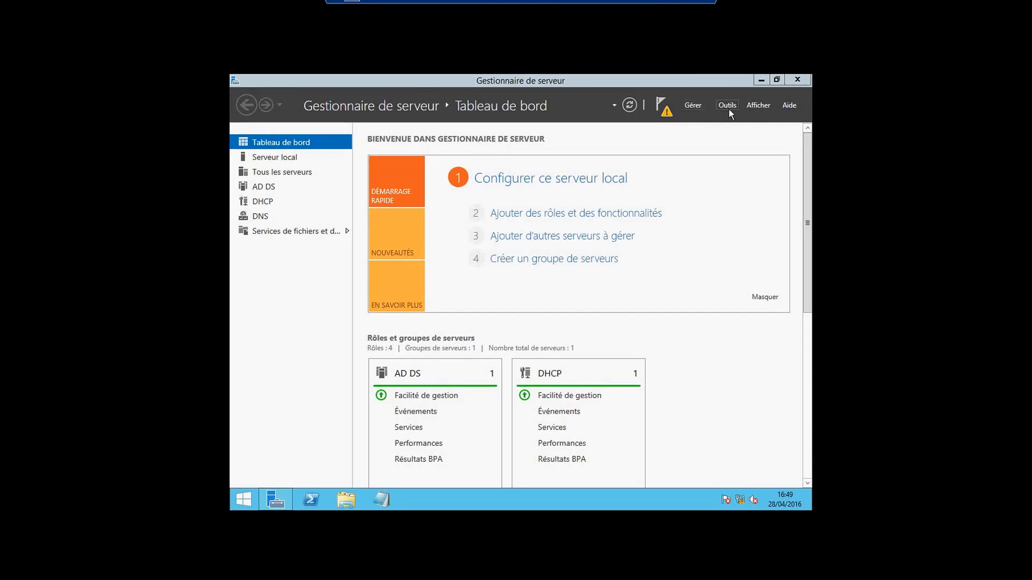
Launch Utilisateurs et ordinateurs Active Directory from Server Manager's Outils menu
{"action": "left_click", "coordinate": [728, 108]}
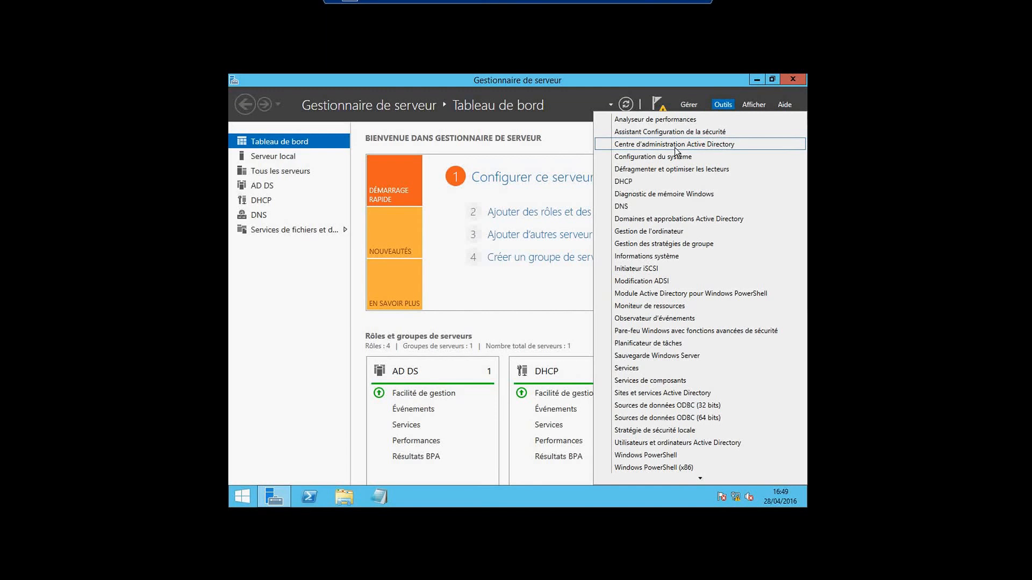
{"action": "left_click", "coordinate": [678, 443]}
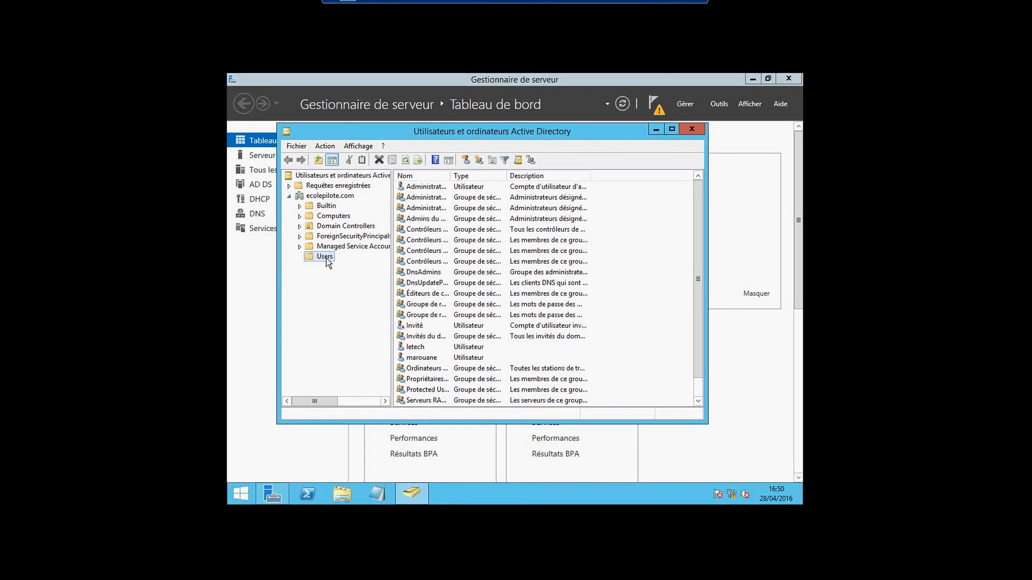
Start a new user (Nouveau > Utilisateur) in the ecolepilote.com Users container
{"action": "right_click", "coordinate": [325, 257]}
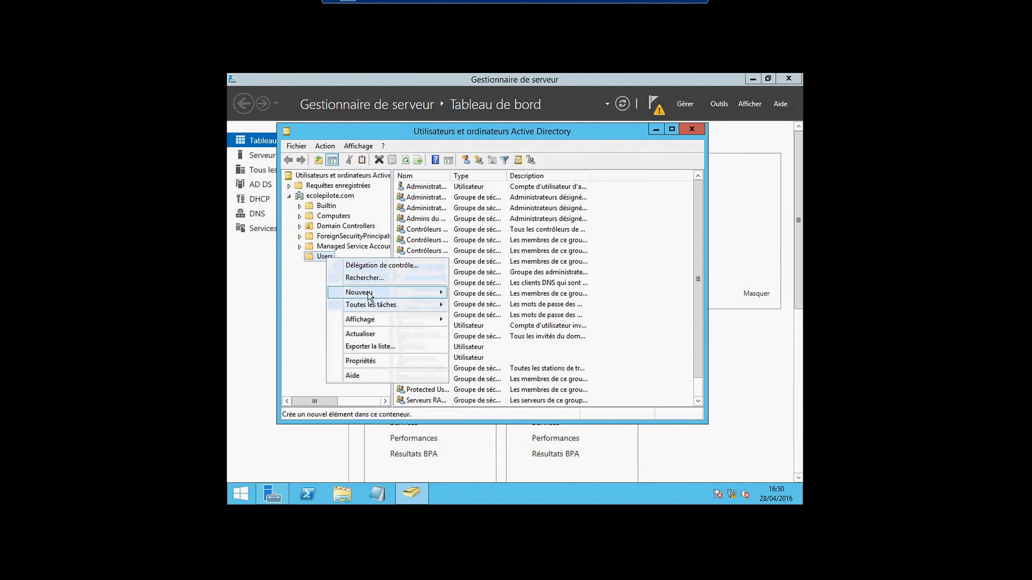
{"action": "mouse_move", "coordinate": [367, 292]}
{"action": "left_click", "coordinate": [654, 250]}
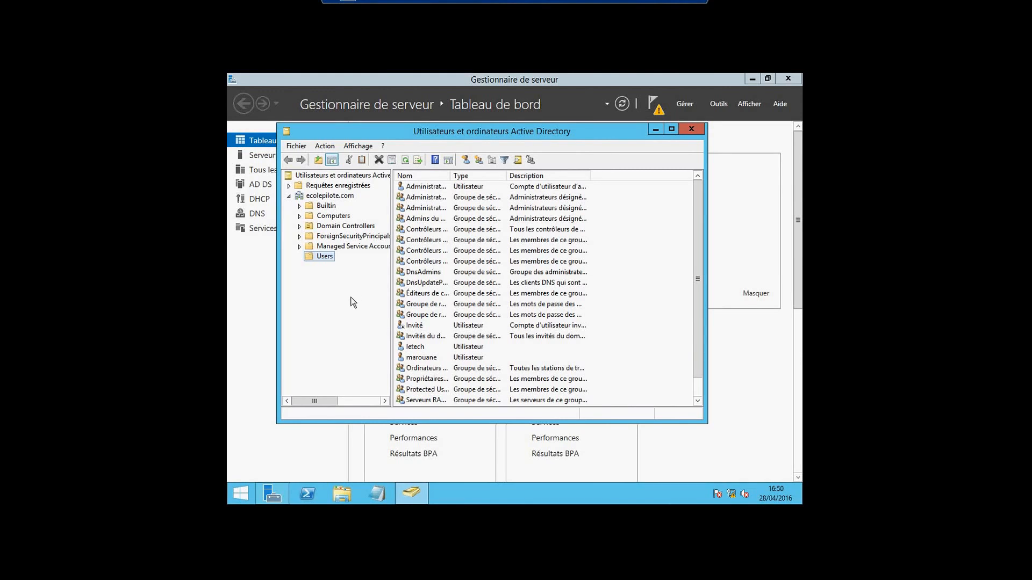
{"action": "right_click", "coordinate": [326, 258]}
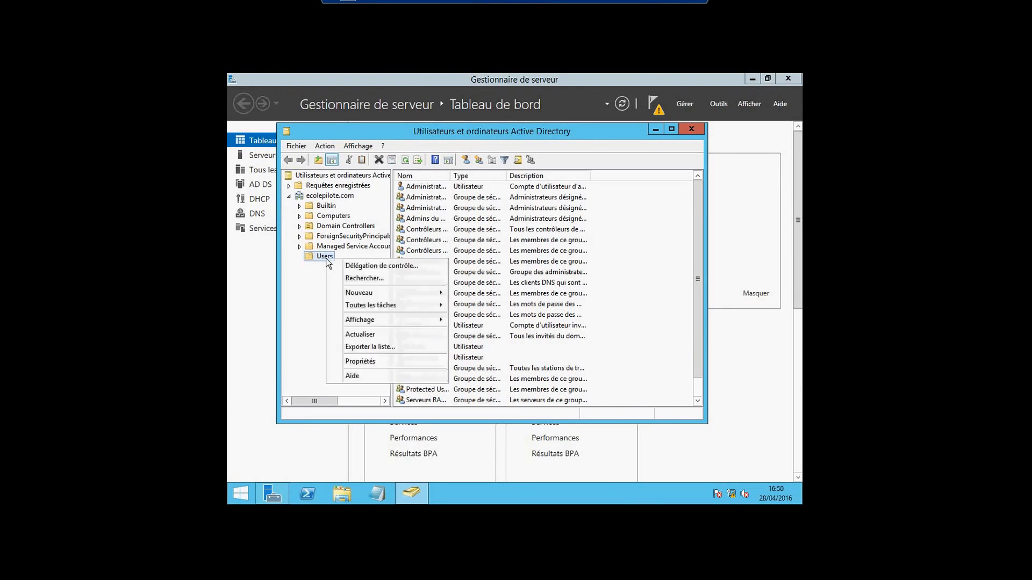
{"action": "mouse_move", "coordinate": [364, 297]}
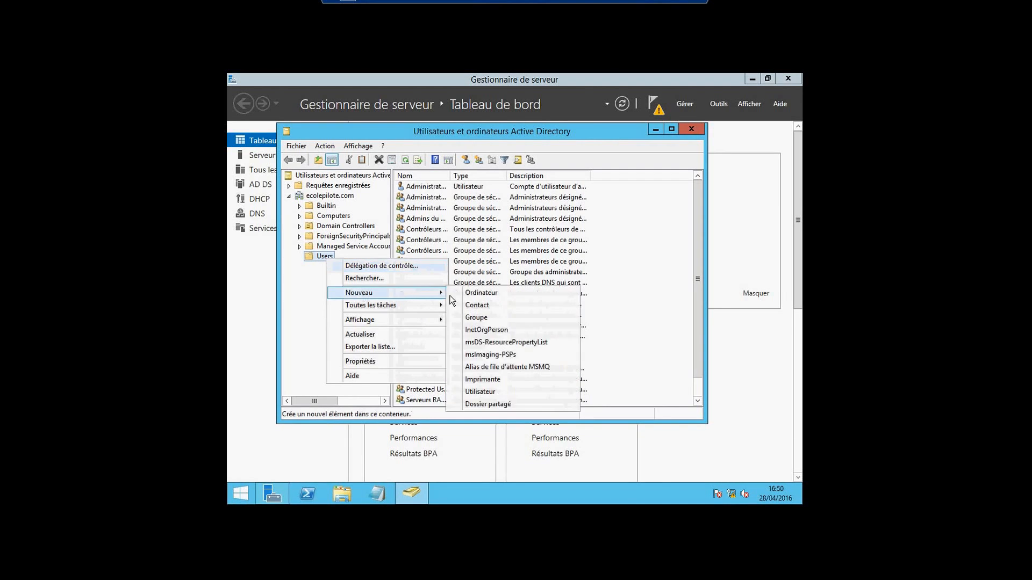
{"action": "left_click", "coordinate": [476, 393]}
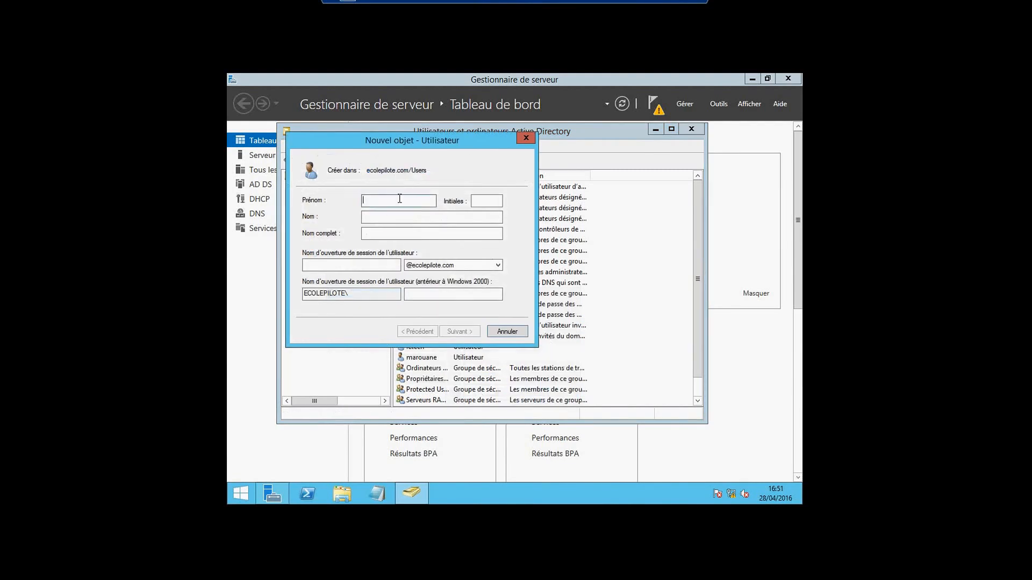
Enter mario as the new user's first name and logon name
{"action": "type", "text": "mario"}
{"action": "left_click", "coordinate": [353, 269]}
{"action": "type", "text": "mario"}
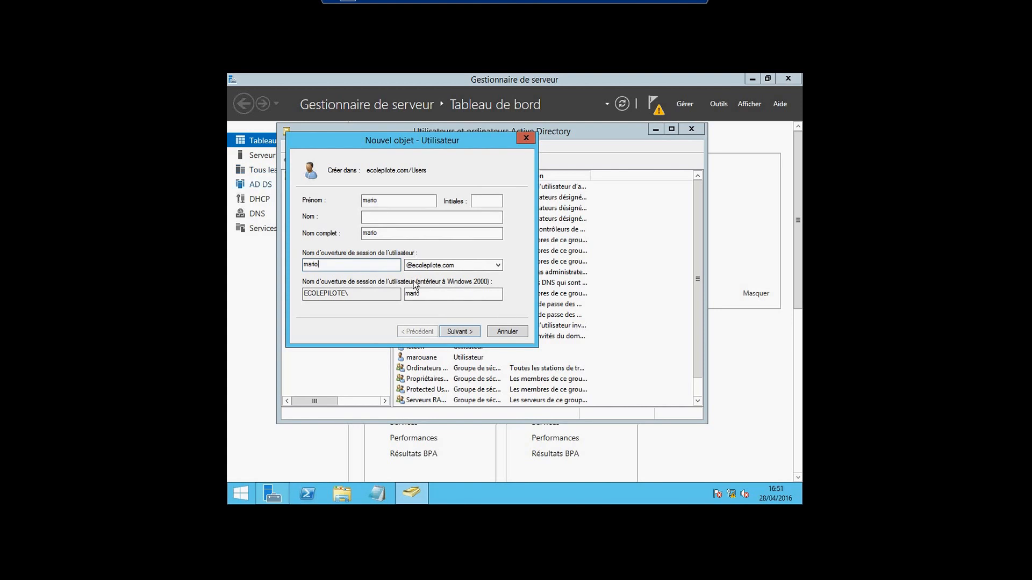
{"action": "key", "text": "Return"}
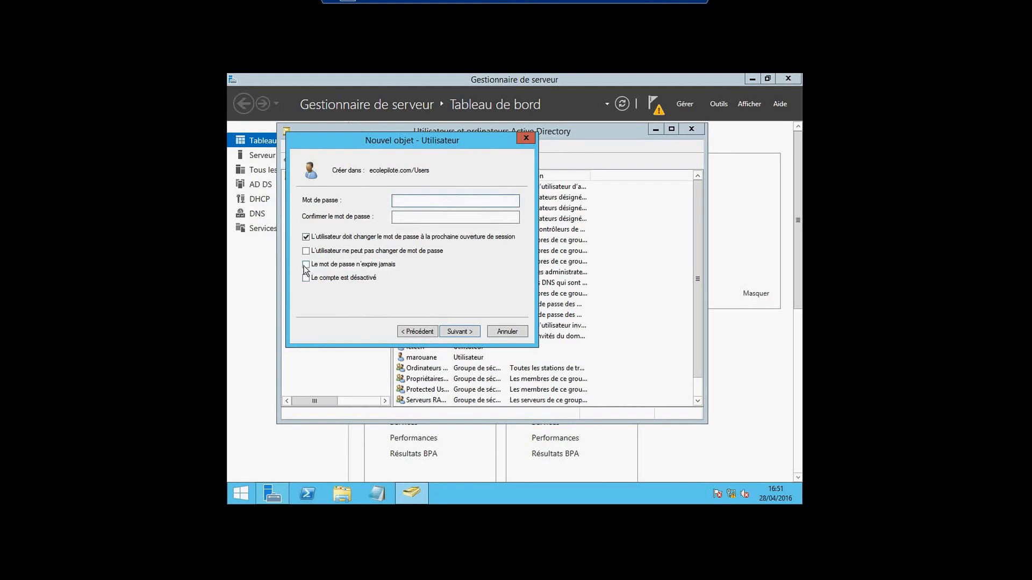
Set and confirm mario's password, marked as never expiring
{"action": "left_click", "coordinate": [362, 266]}
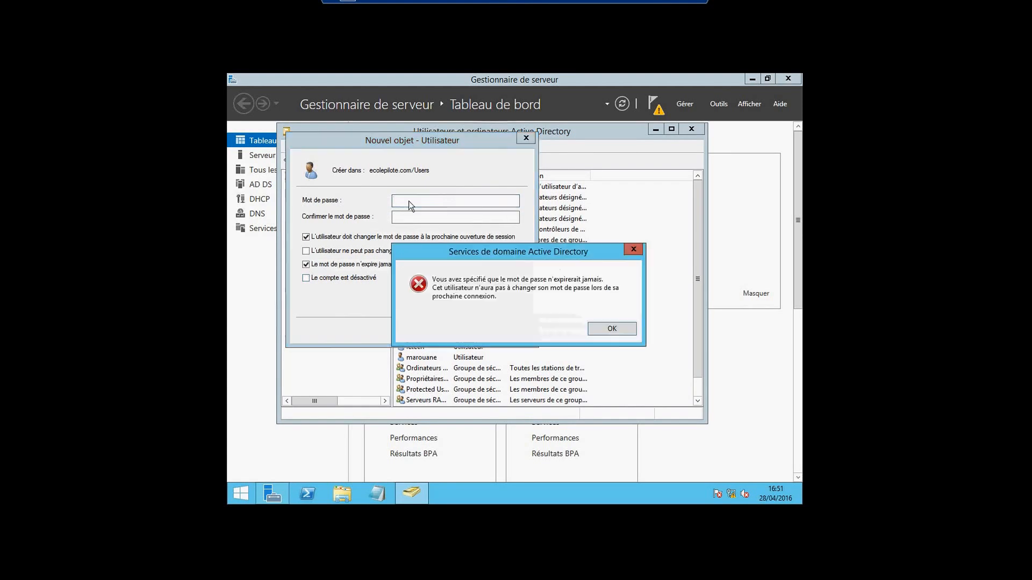
{"action": "left_click", "coordinate": [617, 330]}
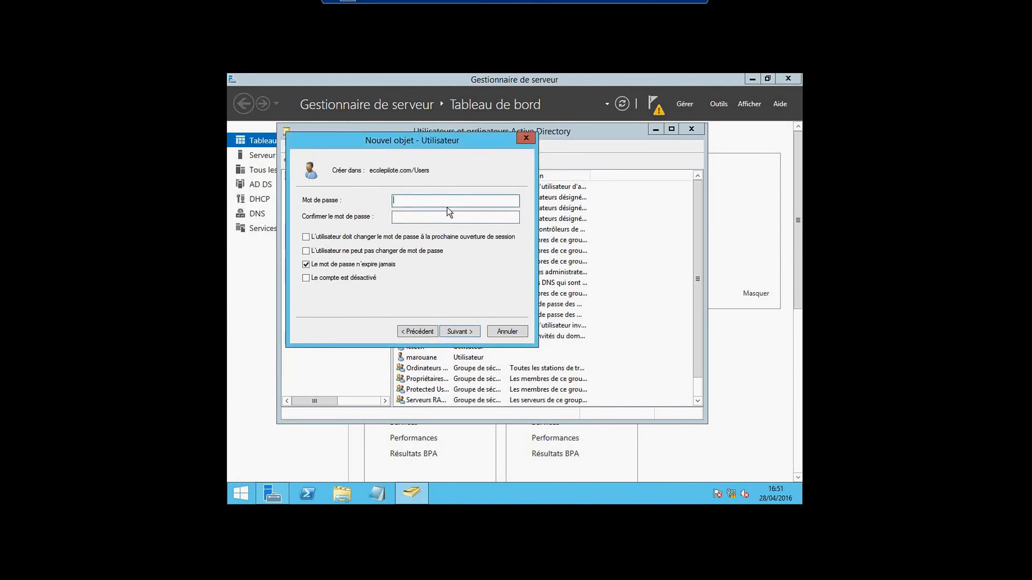
{"action": "type", "text": "P@ssw0rd"}
{"action": "left_click", "coordinate": [441, 220]}
{"action": "type", "text": "P@ssw0rd"}
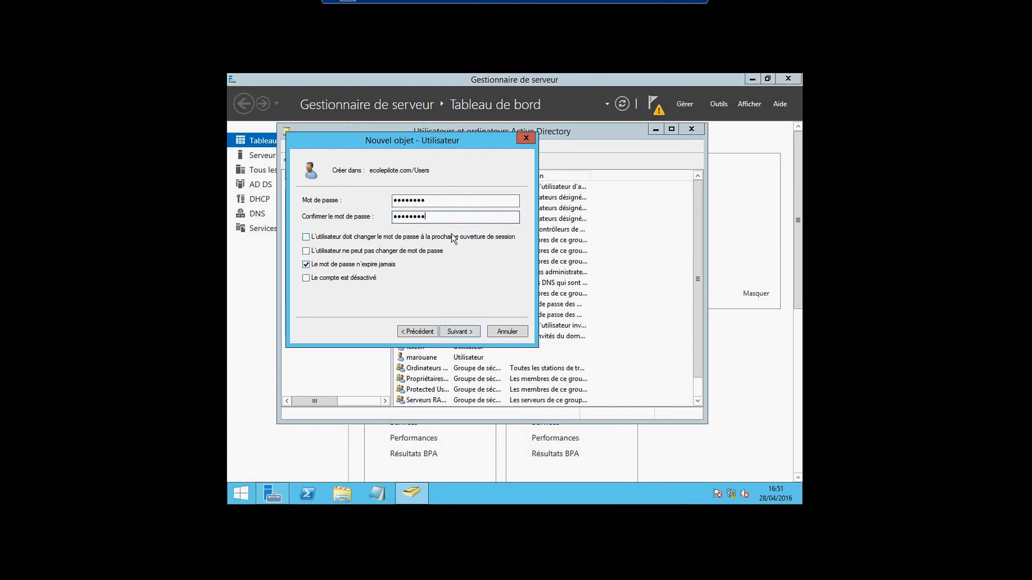
{"action": "left_click", "coordinate": [468, 333]}
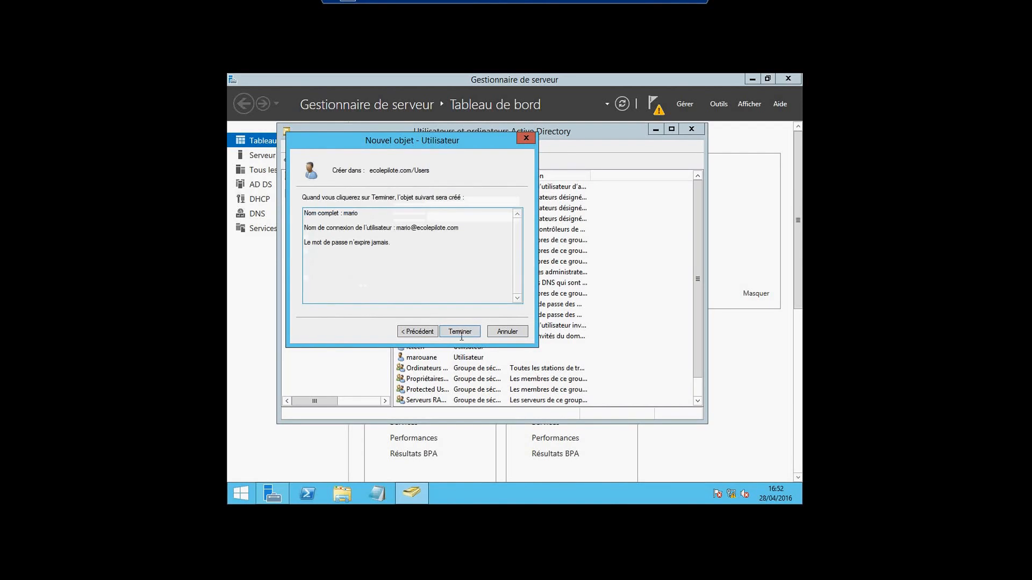
Finish the wizard to create the mario account in Users
{"action": "left_click", "coordinate": [461, 332]}
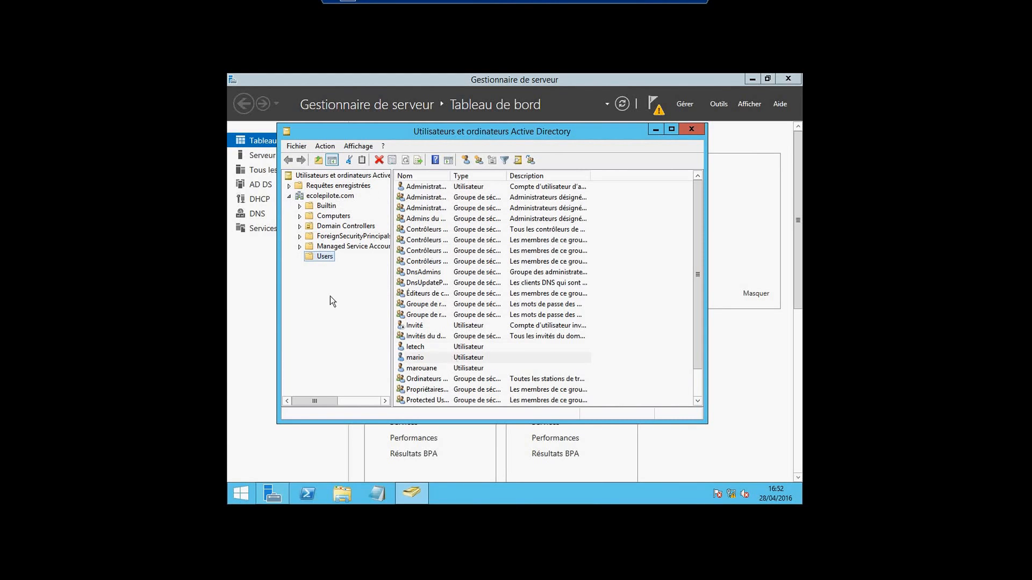
{"action": "key", "text": "alt"}
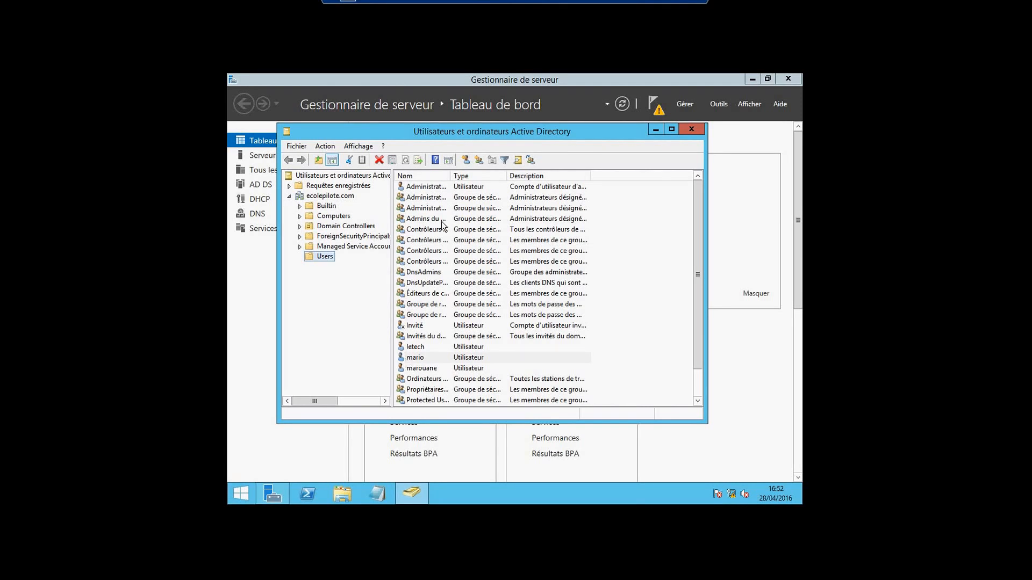
Add mario to the Administrateurs group, found by checking the name 'admin'
{"action": "right_click", "coordinate": [425, 362]}
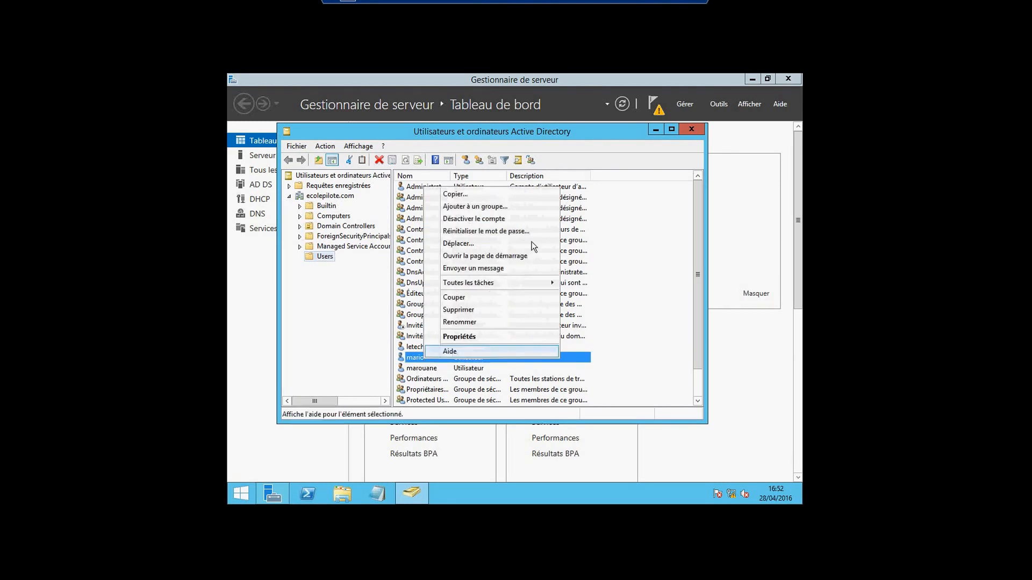
{"action": "left_click", "coordinate": [480, 208]}
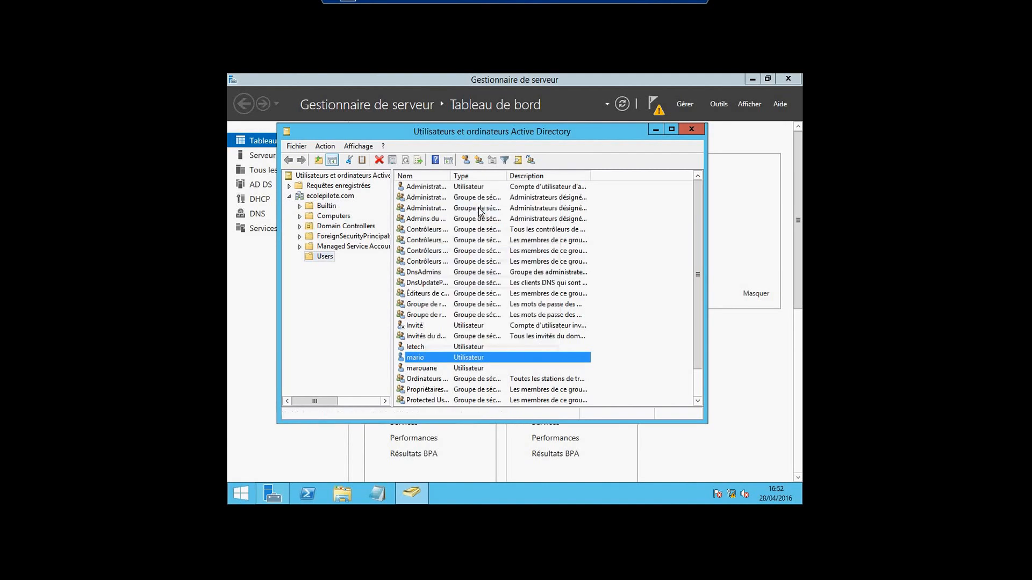
{"action": "type", "text": "a"}
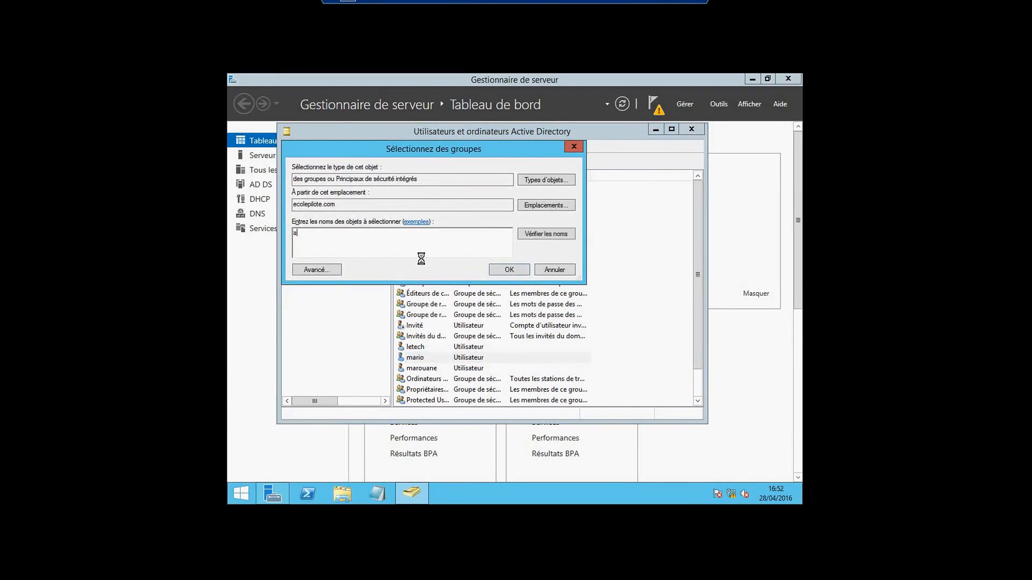
{"action": "type", "text": "dmm"}
{"action": "key", "text": "BackSpace"}
{"action": "key", "text": "BackSpace"}
{"action": "type", "text": "in"}
{"action": "left_click", "coordinate": [534, 232]}
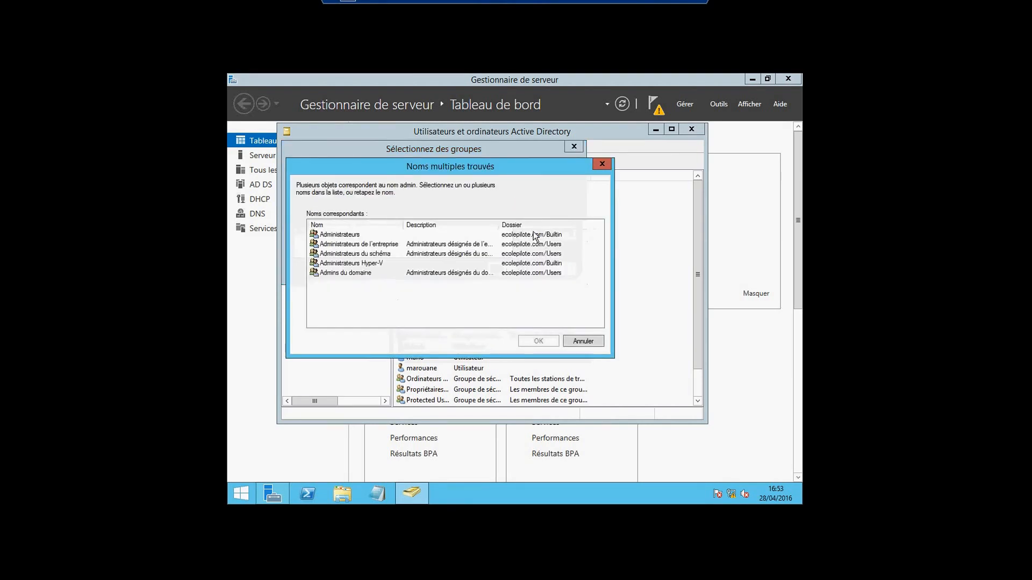
{"action": "left_click", "coordinate": [335, 237]}
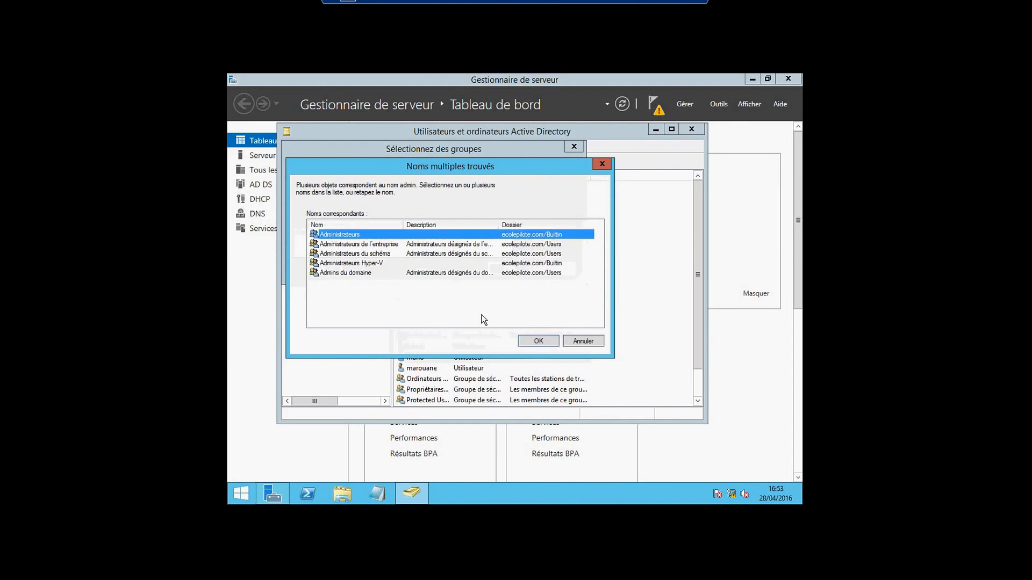
{"action": "left_click", "coordinate": [538, 342]}
{"action": "left_click", "coordinate": [502, 270]}
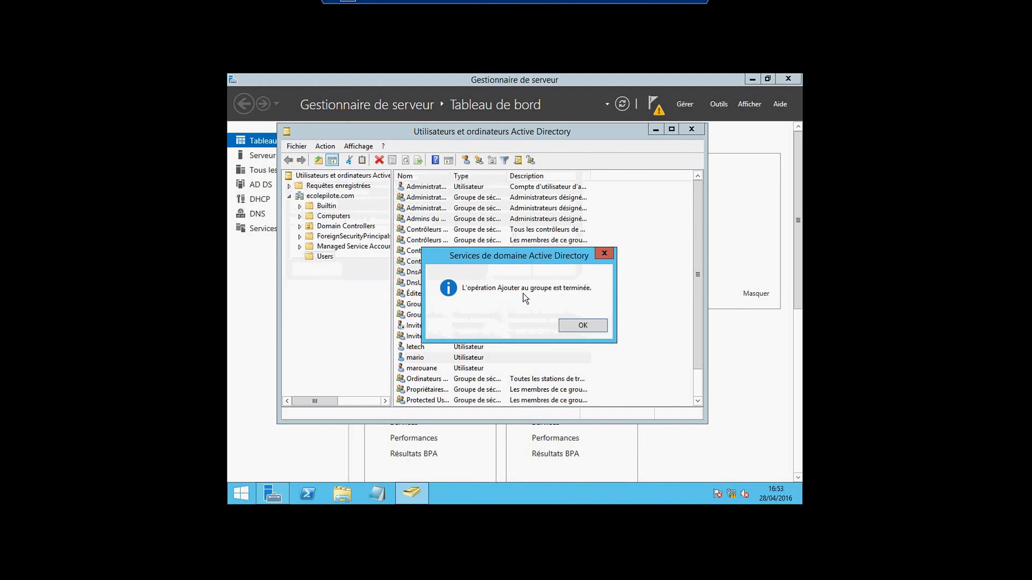
{"action": "key", "text": "Return"}
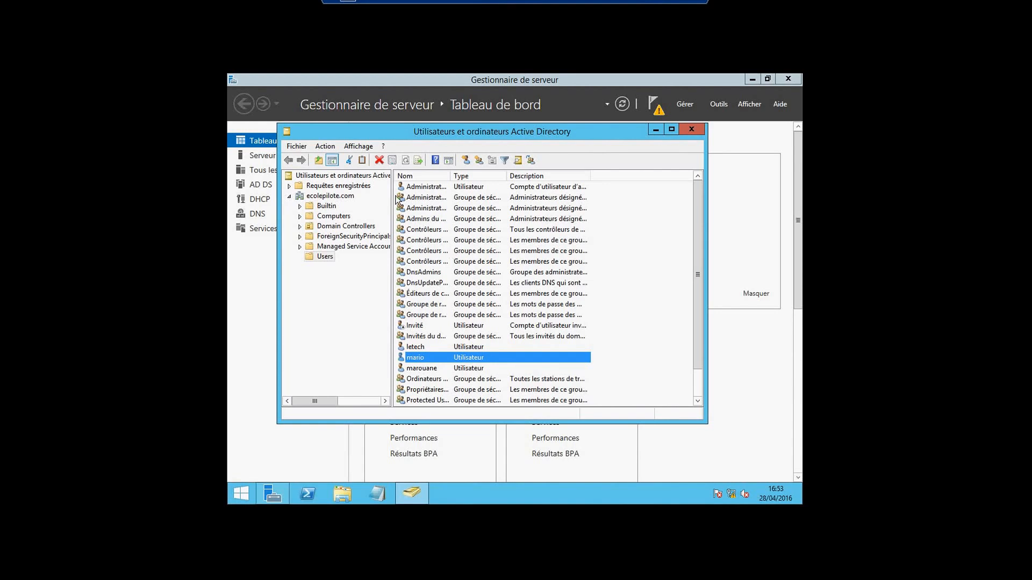
{"action": "double_click", "coordinate": [425, 197]}
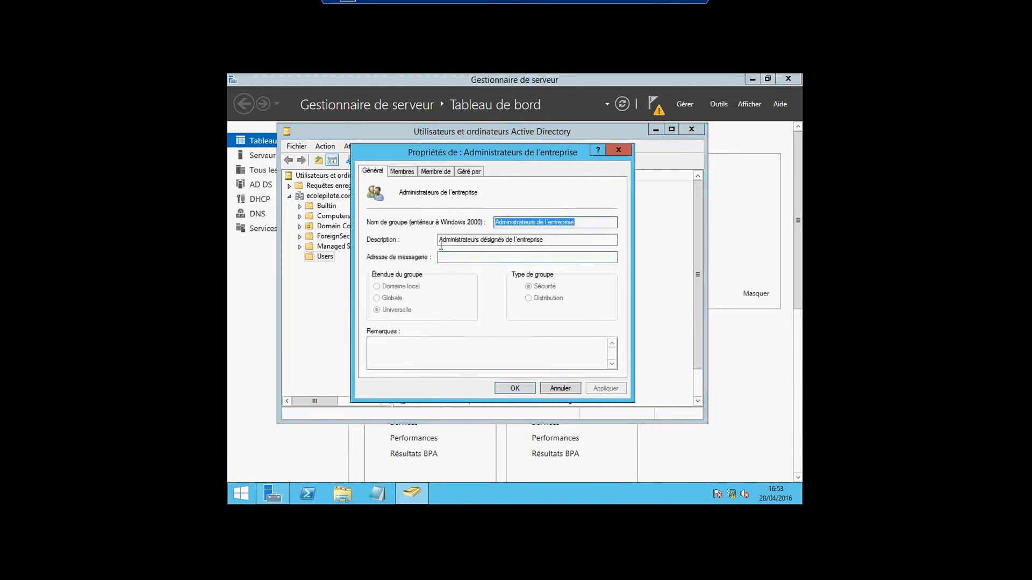
{"action": "left_click", "coordinate": [404, 172]}
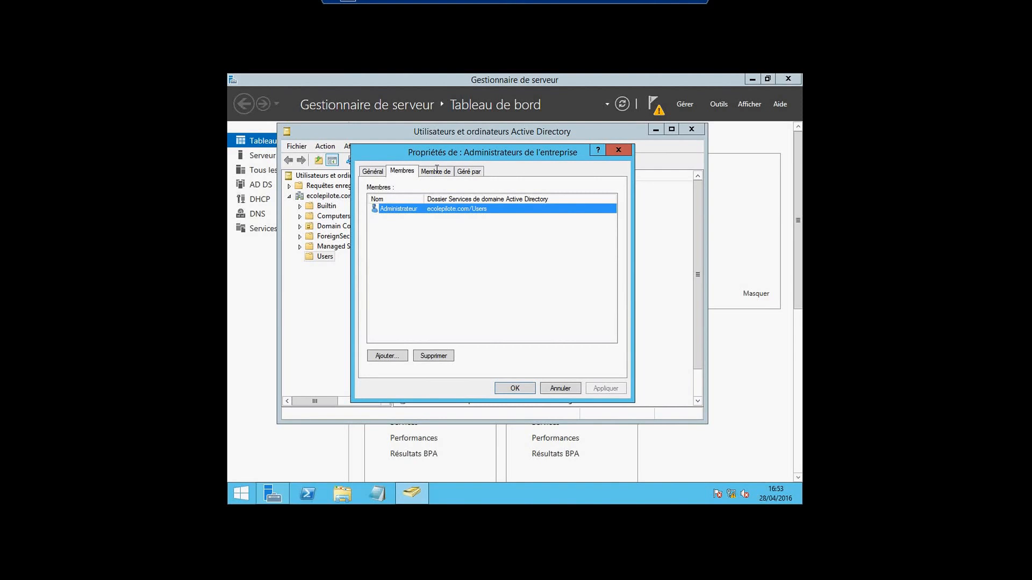
{"action": "left_click", "coordinate": [372, 171]}
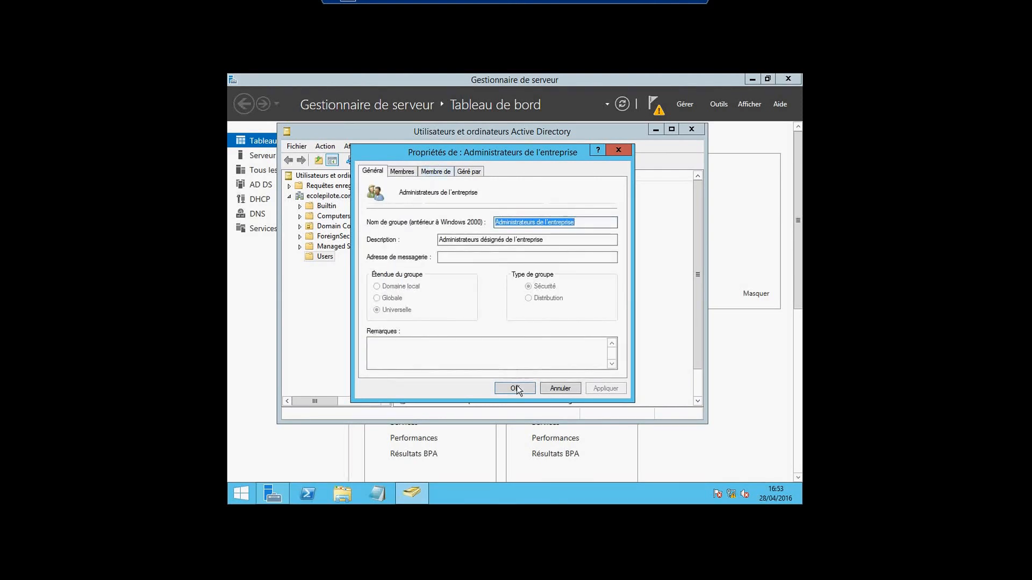
{"action": "left_click", "coordinate": [616, 151]}
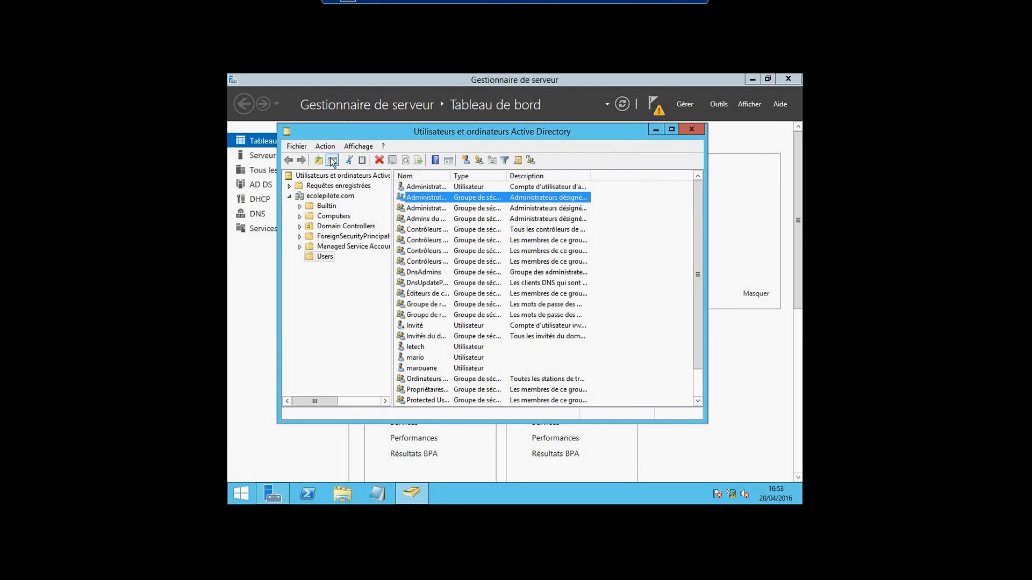
Open and dismiss the context menus of Administrateurs de l'entreprise and mario
{"action": "left_click", "coordinate": [418, 359]}
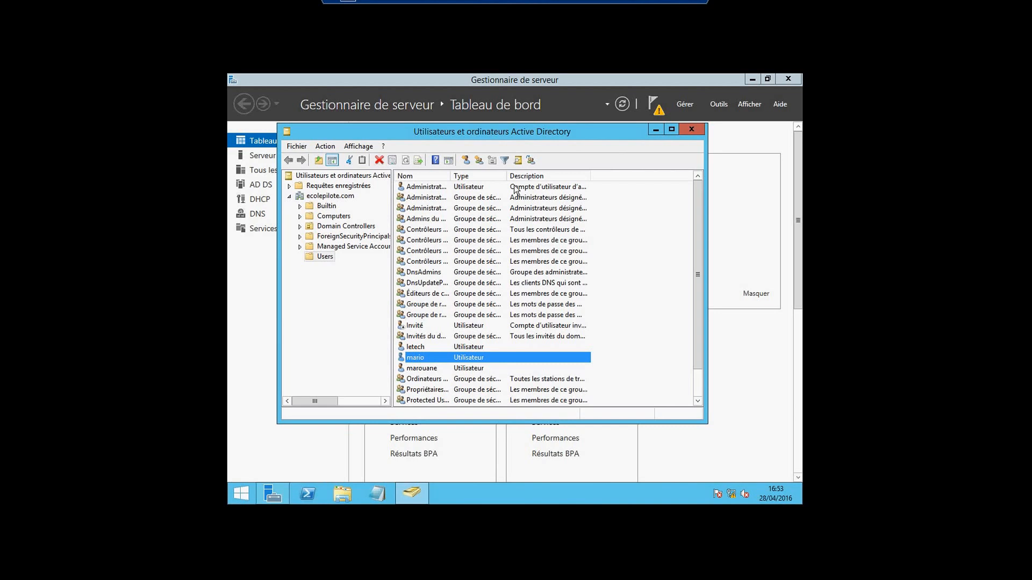
{"action": "right_click", "coordinate": [410, 198]}
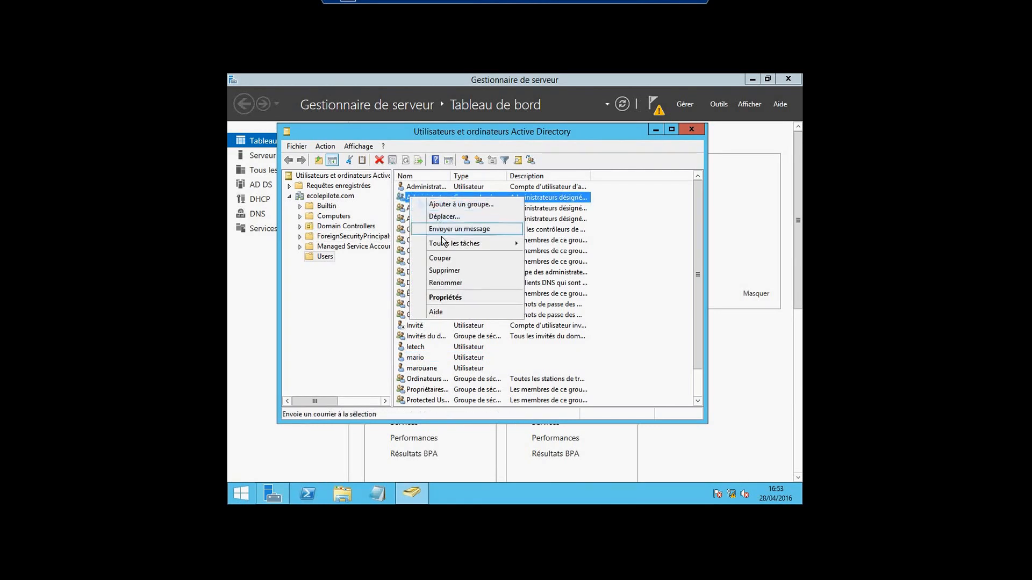
{"action": "left_click", "coordinate": [355, 309]}
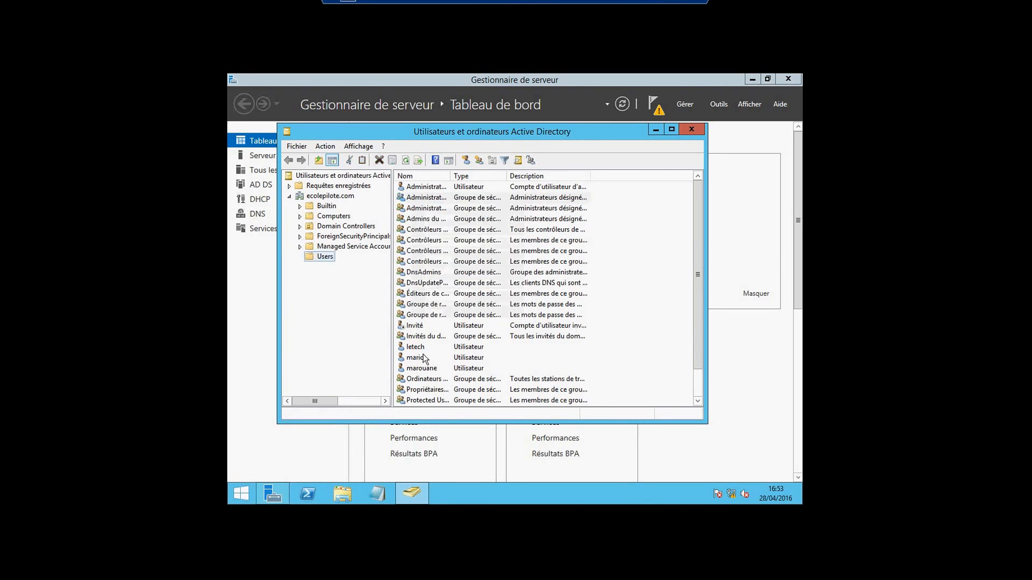
{"action": "left_click", "coordinate": [424, 360]}
{"action": "right_click", "coordinate": [424, 360]}
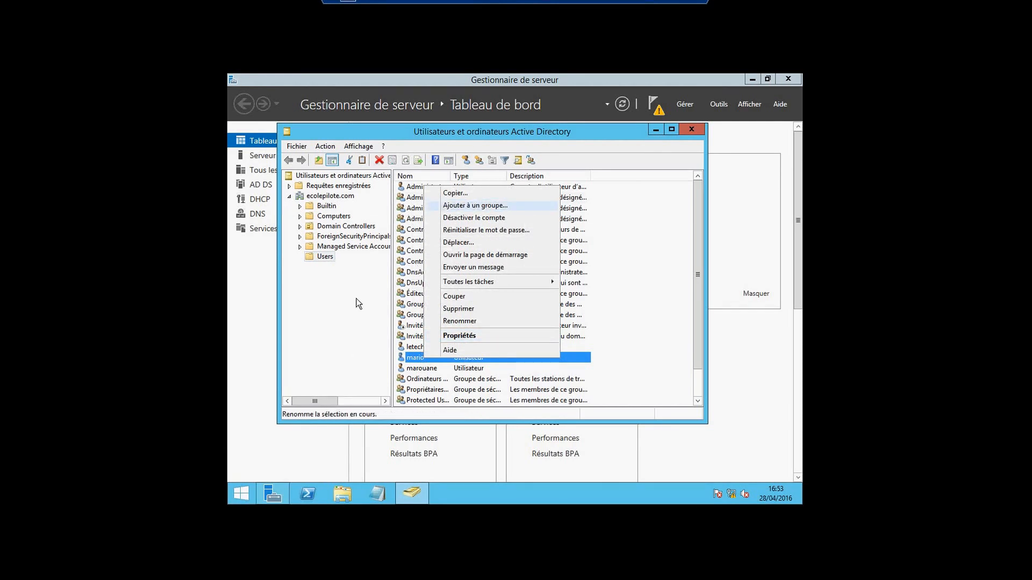
{"action": "left_click", "coordinate": [362, 347]}
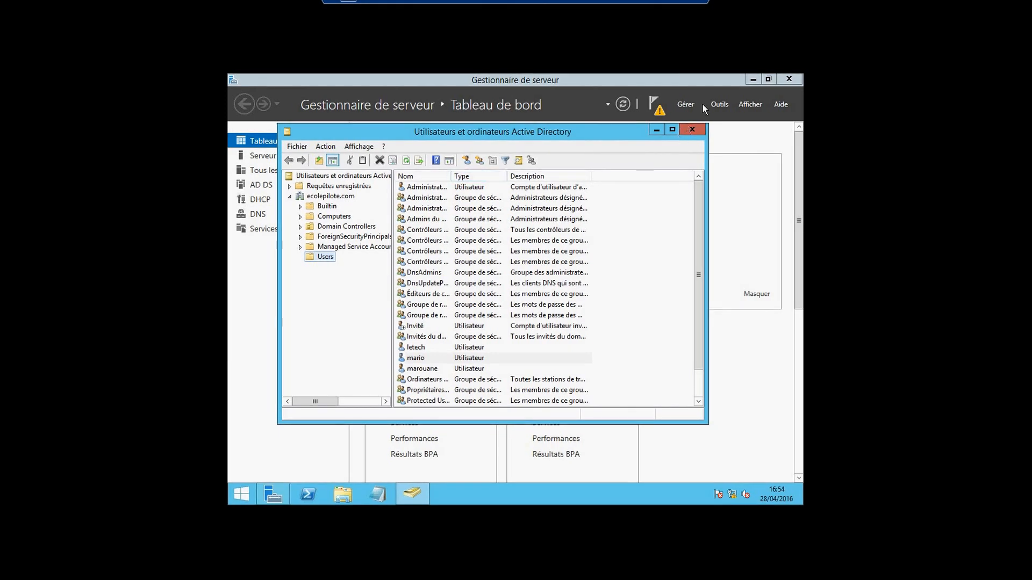
Close the console and relaunch Utilisateurs et ordinateurs Active Directory from Outils
{"action": "left_click", "coordinate": [692, 131]}
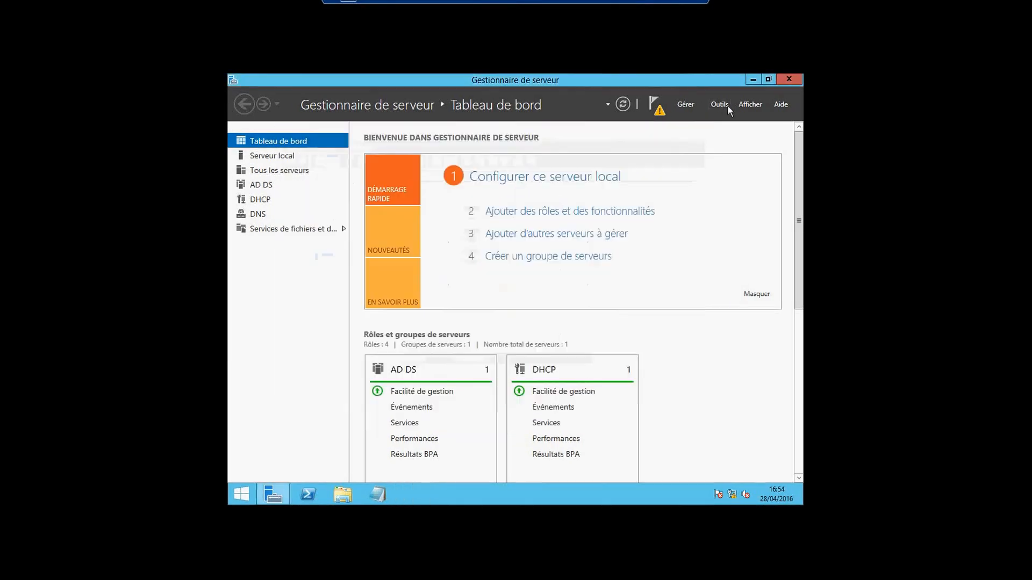
{"action": "left_click", "coordinate": [716, 106]}
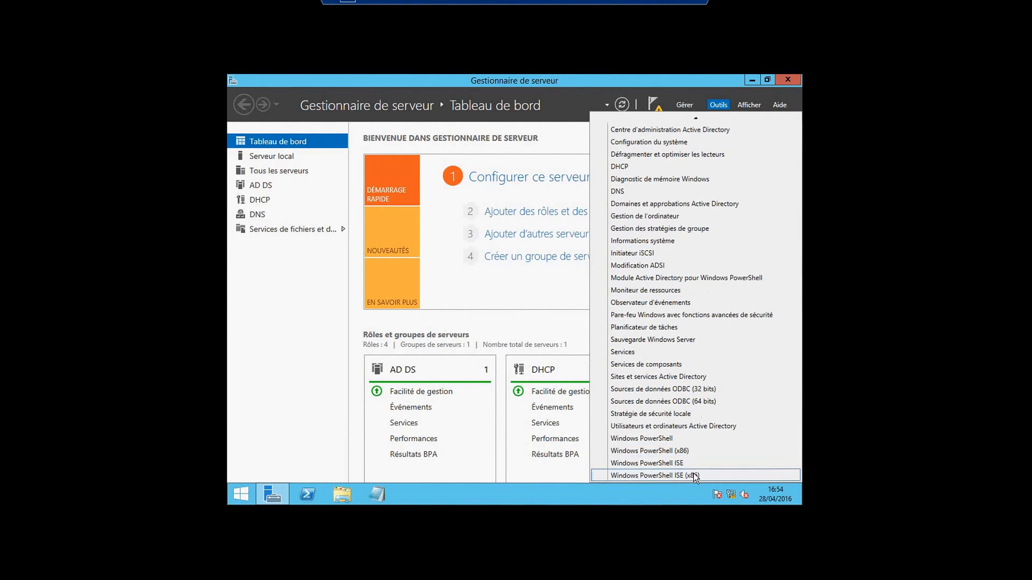
{"action": "left_click", "coordinate": [646, 426]}
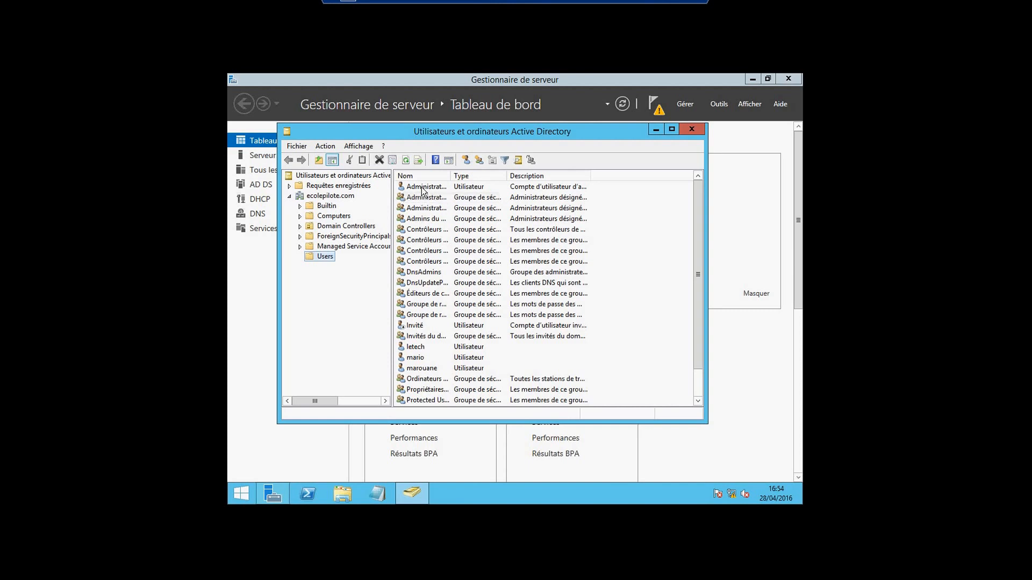
Check group name 'administrateur' for mario, then cancel the multiple-matches and group dialogs
{"action": "right_click", "coordinate": [413, 357]}
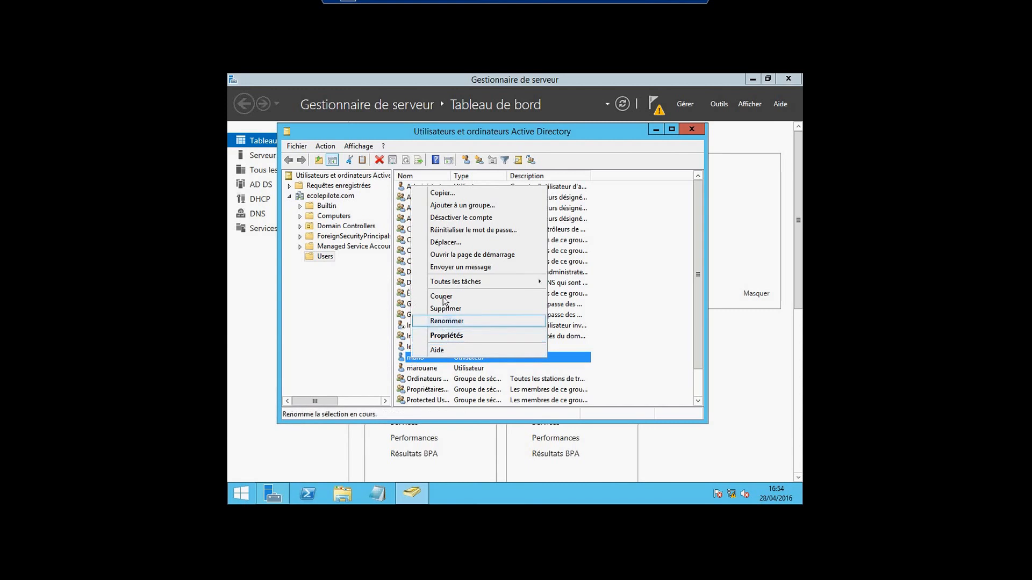
{"action": "left_click", "coordinate": [442, 208]}
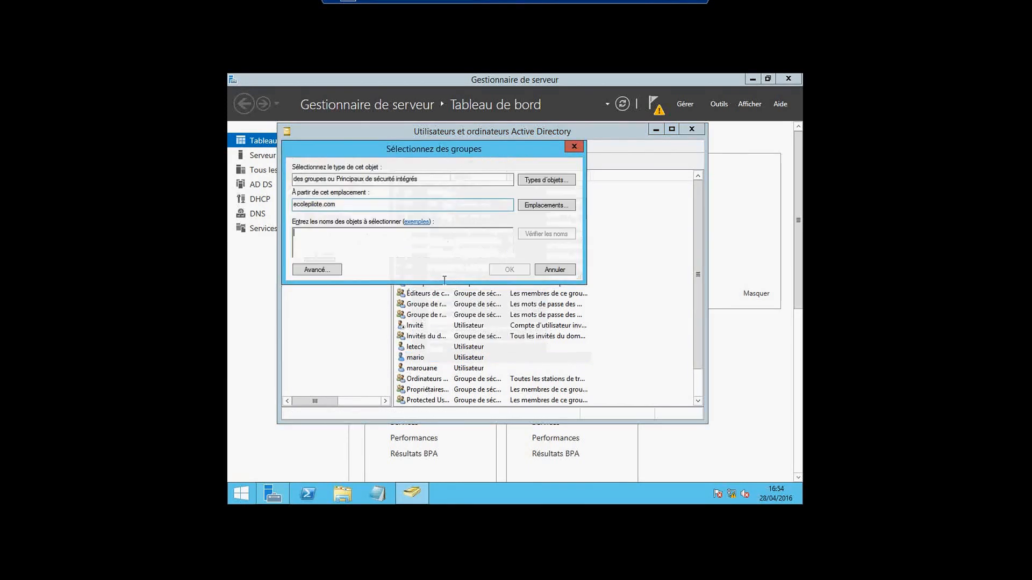
{"action": "type", "text": "as"}
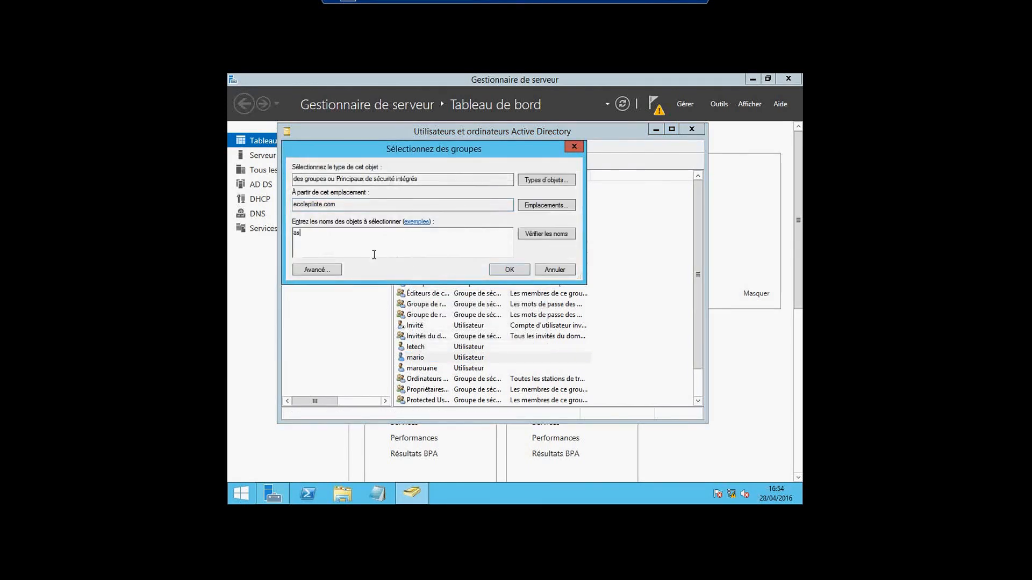
{"action": "type", "text": "dministrateur"}
{"action": "left_click", "coordinate": [538, 235]}
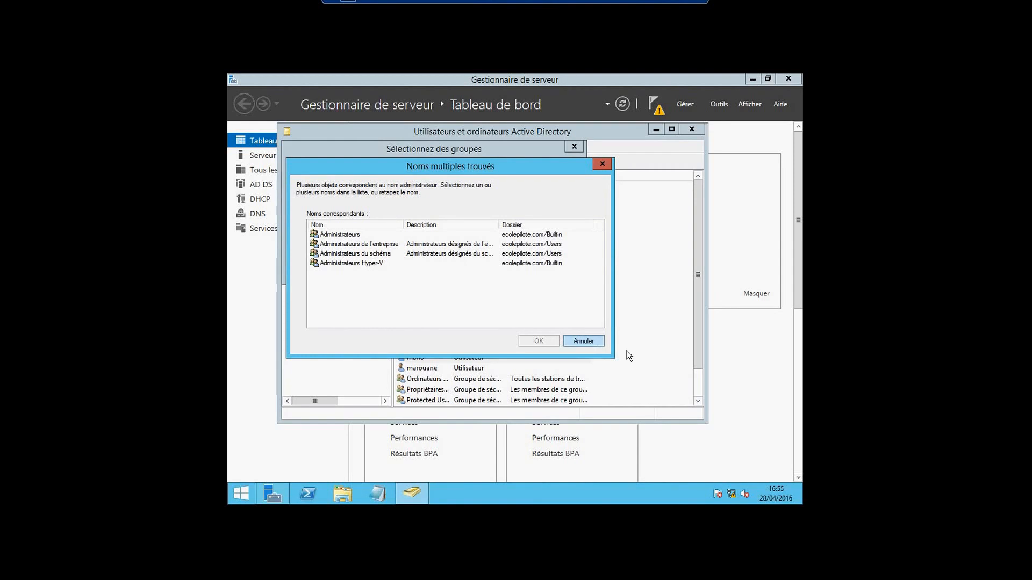
{"action": "left_click", "coordinate": [588, 342]}
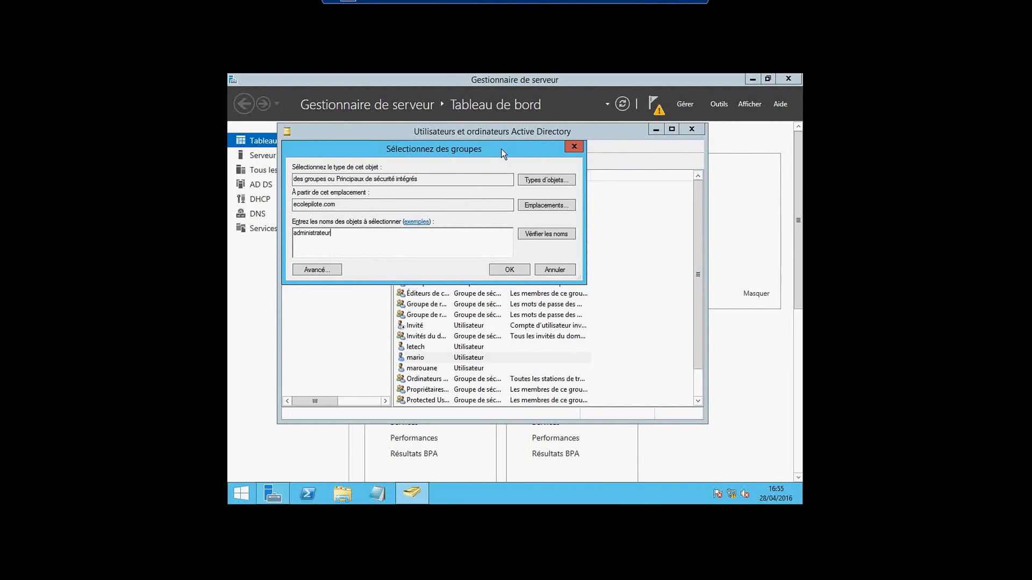
{"action": "left_click", "coordinate": [574, 147]}
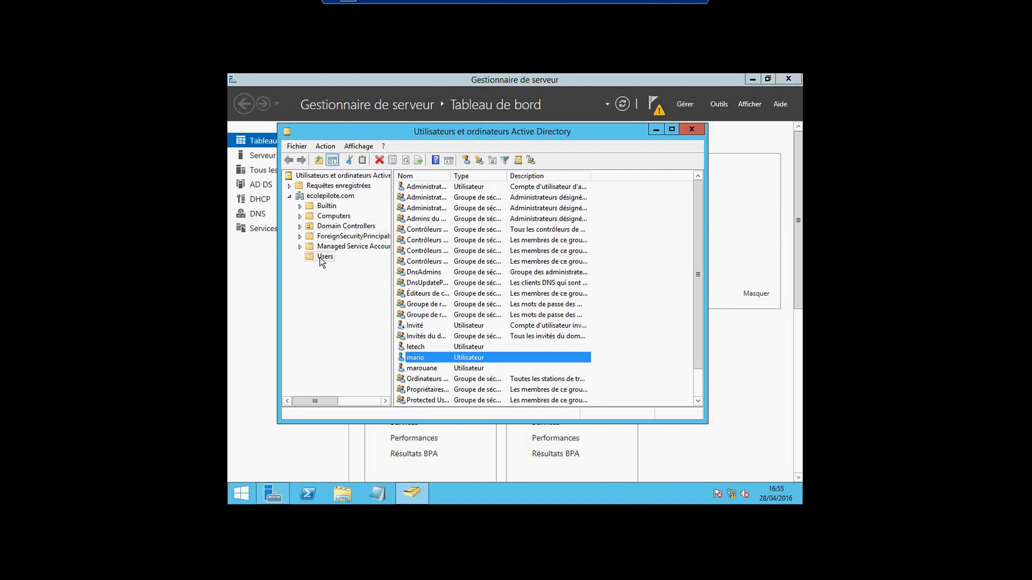
Start a new user in the Users container with first name and logon name 'rachid'
{"action": "right_click", "coordinate": [320, 257]}
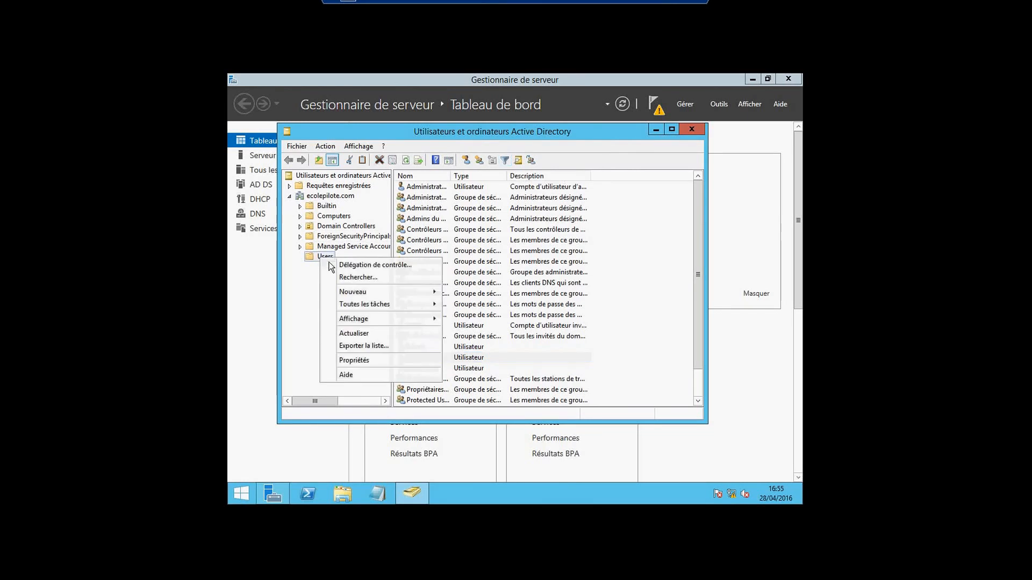
{"action": "mouse_move", "coordinate": [412, 295]}
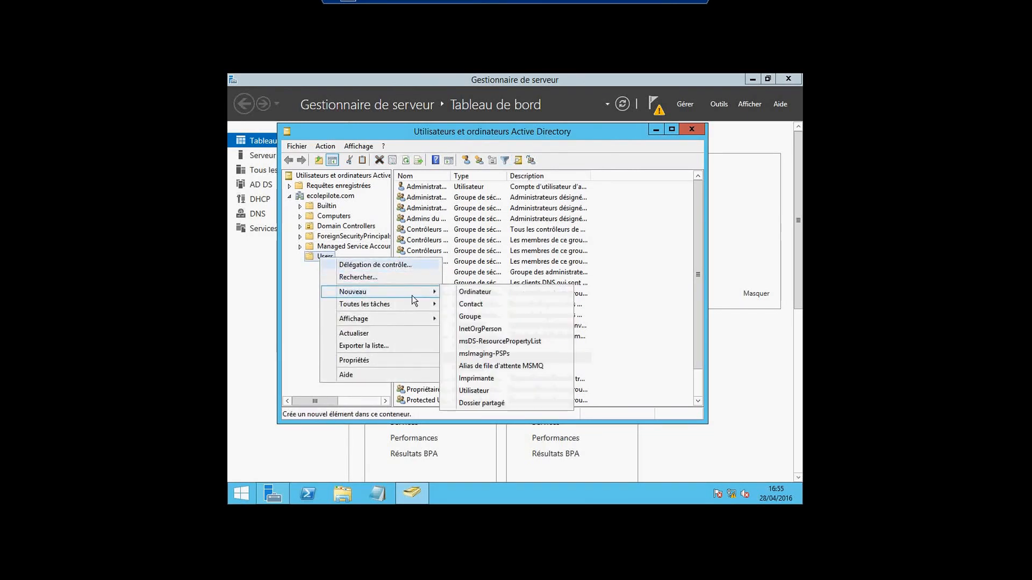
{"action": "left_click", "coordinate": [468, 391]}
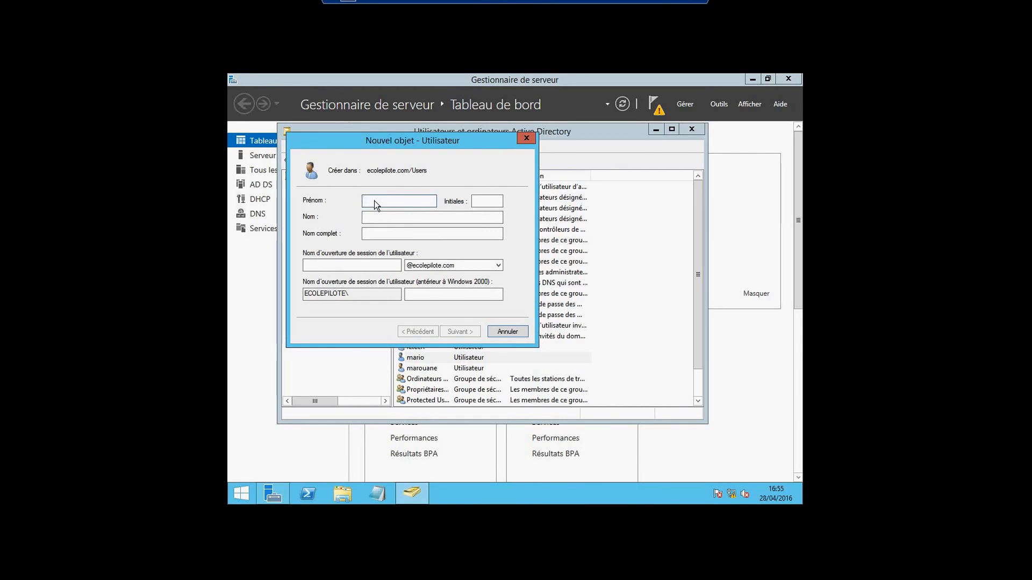
{"action": "type", "text": "rachid"}
{"action": "key", "text": "Tab"}
{"action": "left_click", "coordinate": [389, 267]}
{"action": "type", "text": "rachid"}
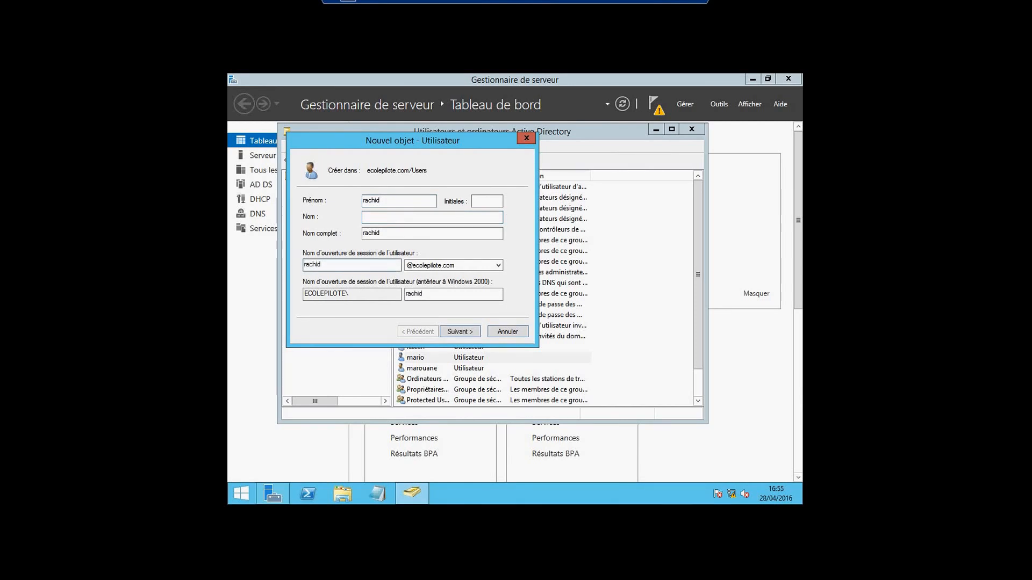
Enter and confirm the account password, set it never to expire, and finish creating rachid
{"action": "left_click", "coordinate": [466, 332]}
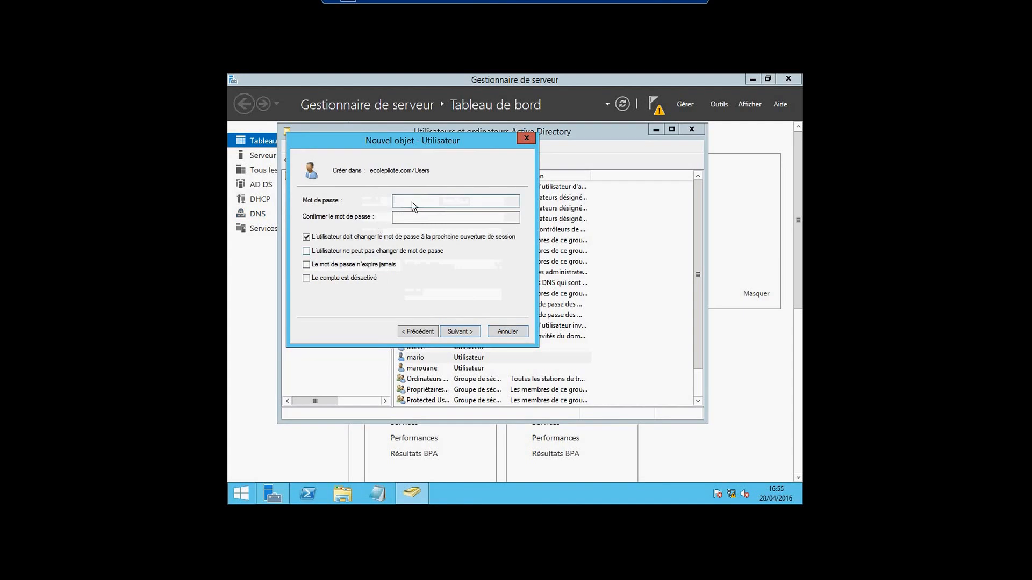
{"action": "type", "text": "••••"}
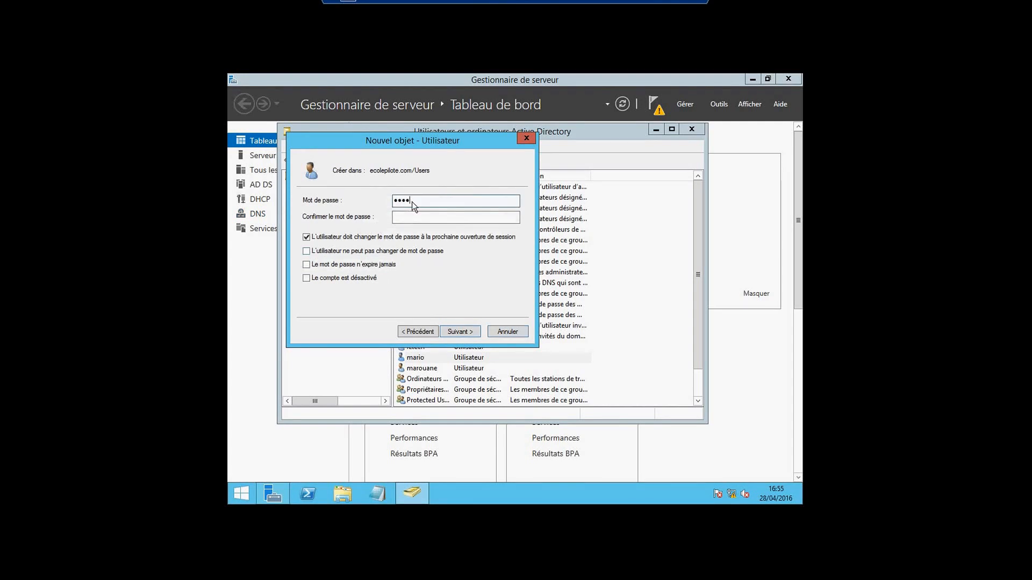
{"action": "type", "text": "••••"}
{"action": "left_click", "coordinate": [410, 219]}
{"action": "type", "text": "•••"}
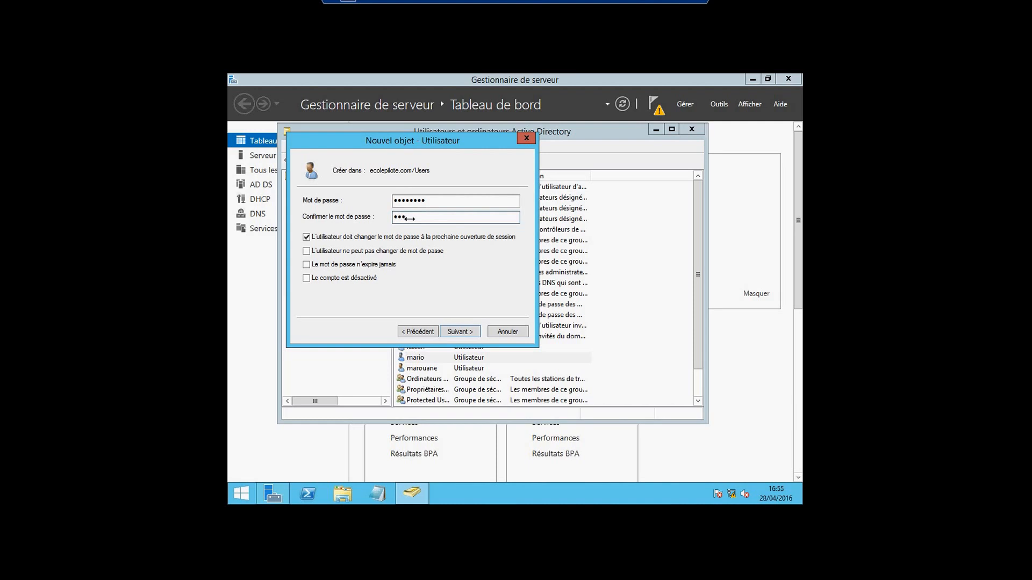
{"action": "type", "text": "••••••"}
{"action": "left_click", "coordinate": [306, 264]}
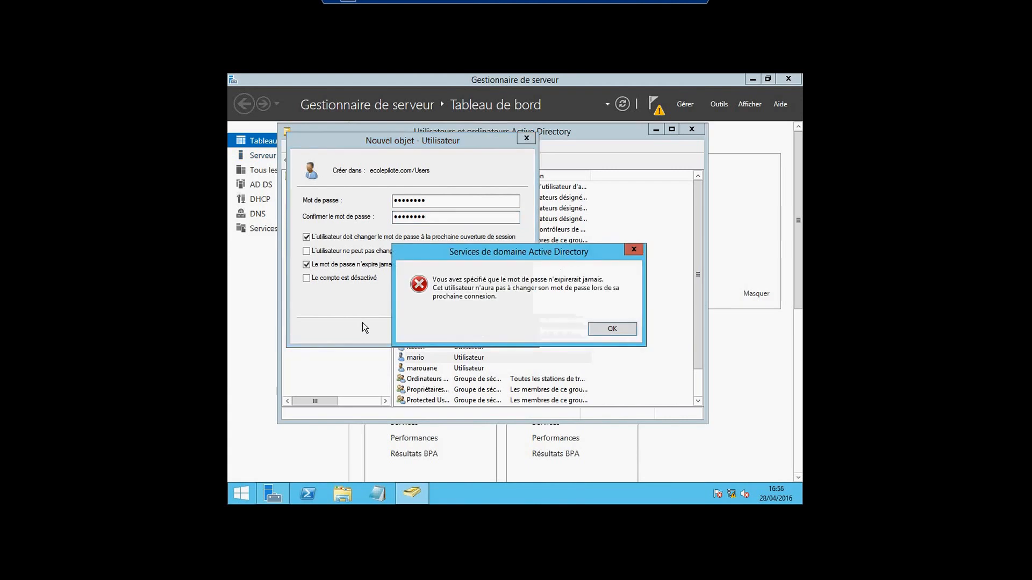
{"action": "left_click", "coordinate": [613, 330]}
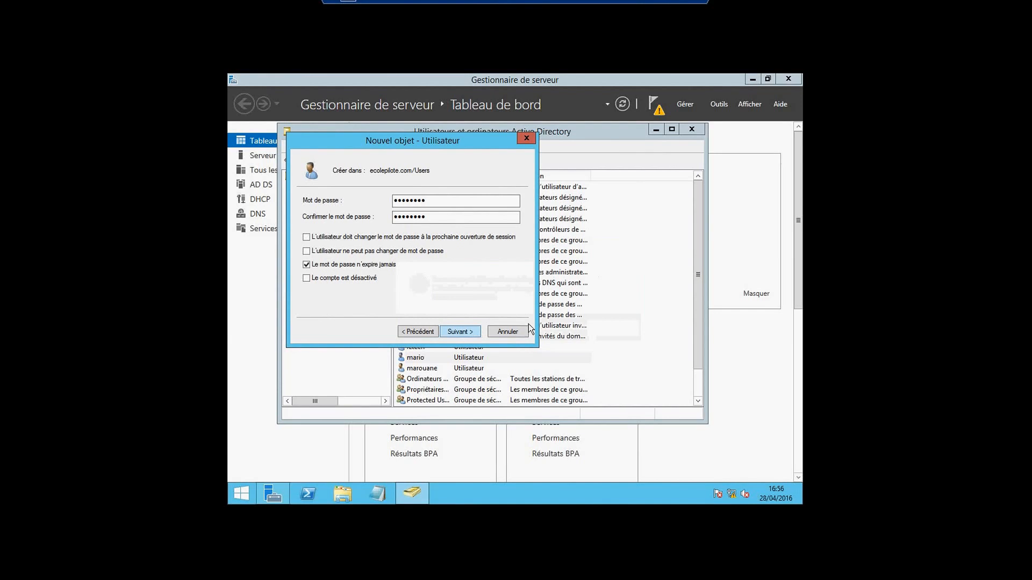
{"action": "key", "text": "Return"}
{"action": "left_click", "coordinate": [460, 332]}
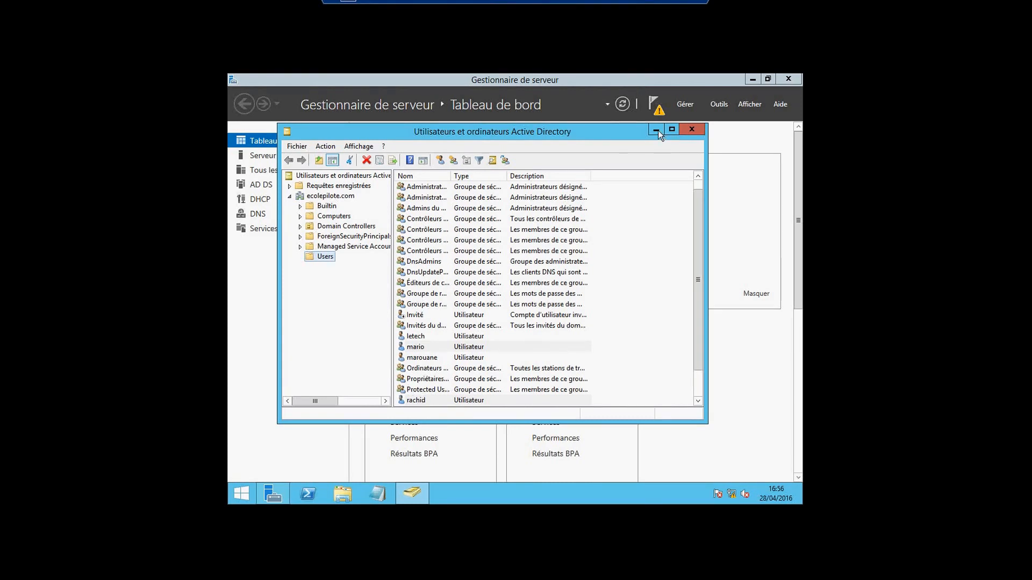
Close the Active Directory Users and Computers console and minimize the virtual machine session
{"action": "left_click", "coordinate": [692, 129]}
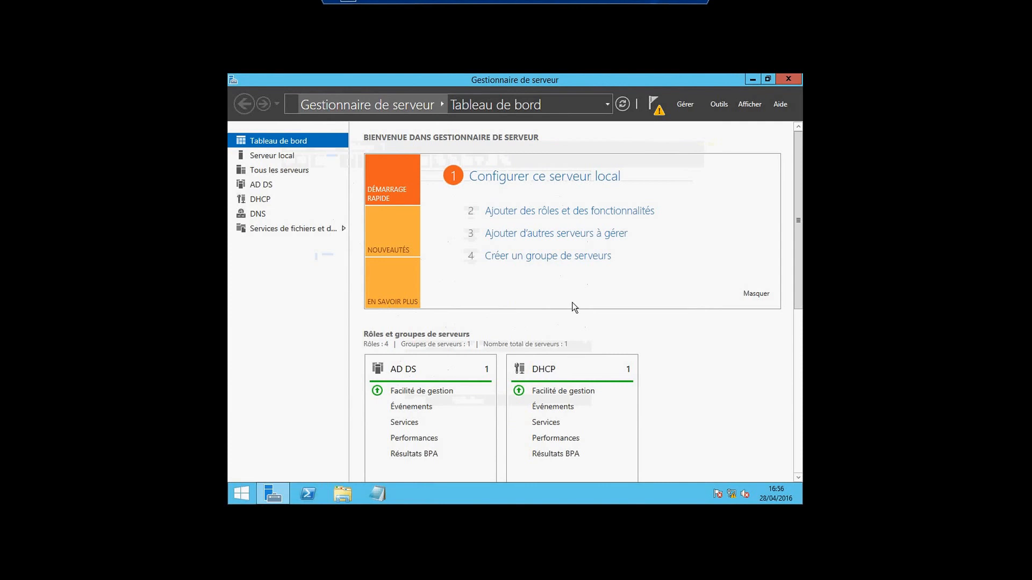
{"action": "left_click", "coordinate": [651, 2]}
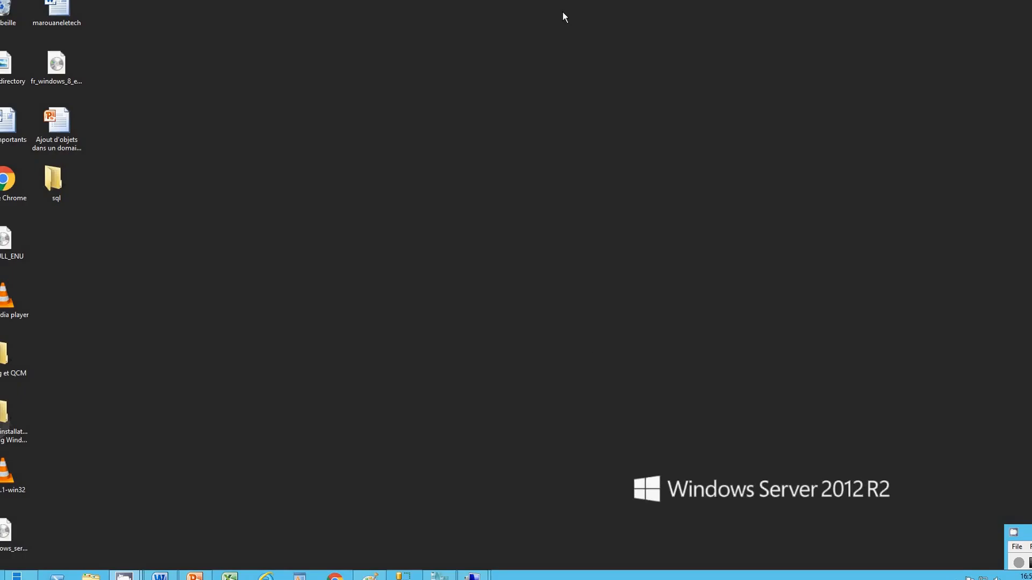
{"action": "key", "text": "shift+F10"}
{"action": "left_click", "coordinate": [274, 353]}
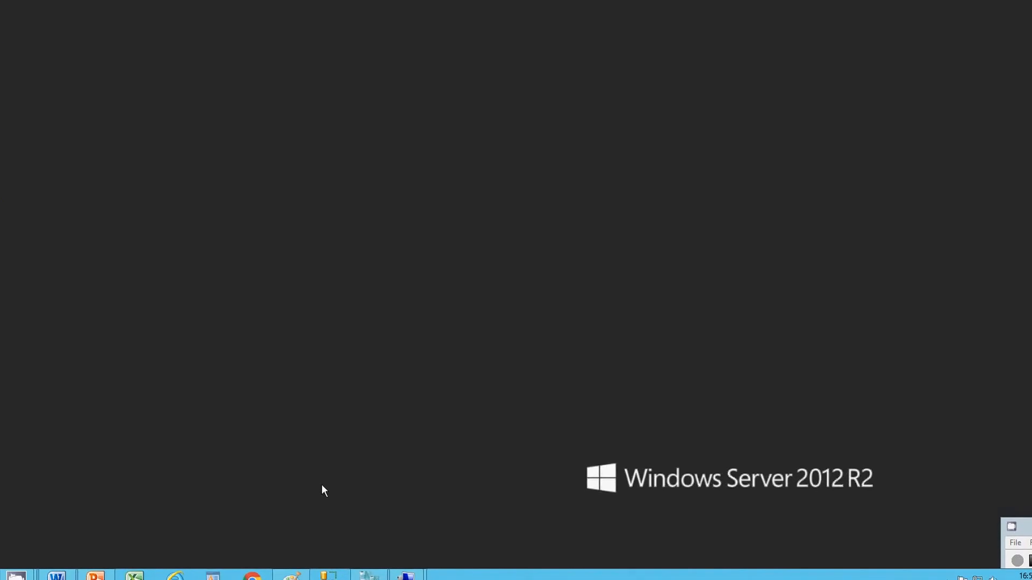
Bring up PowerPoint on slide 2, the bullet describing Dsadd, csvde and ldifde
{"action": "left_click", "coordinate": [95, 578]}
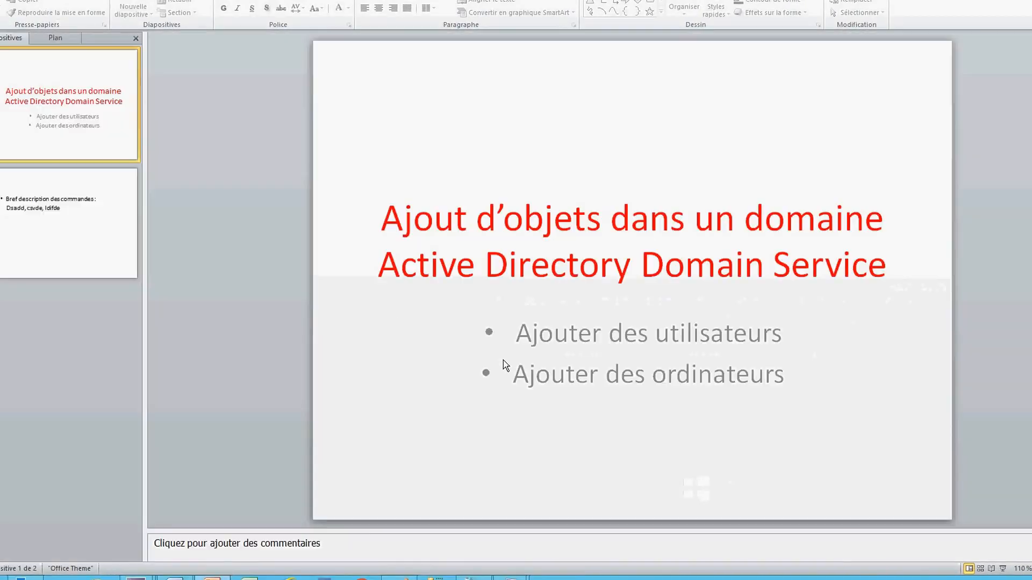
{"action": "left_click", "coordinate": [109, 239]}
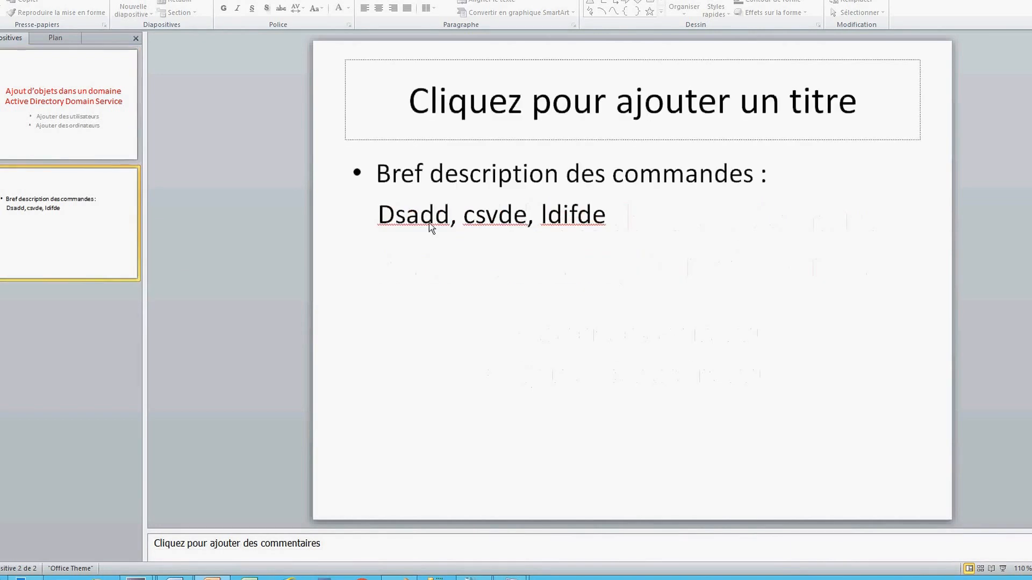
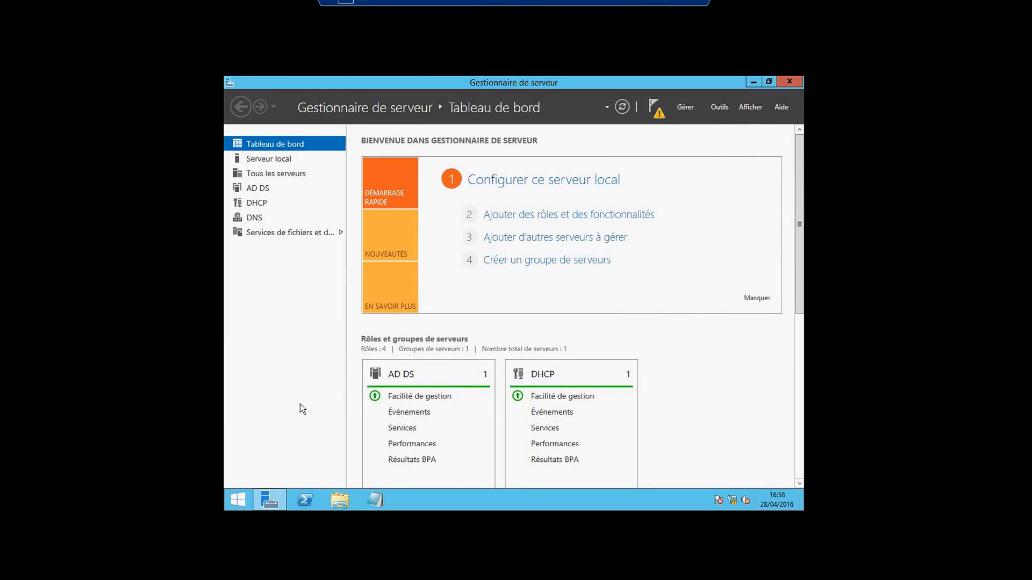
Show the Server Manager dashboard with the AD DS, DHCP and DNS role tiles
{"action": "mouse_move", "coordinate": [803, 509]}
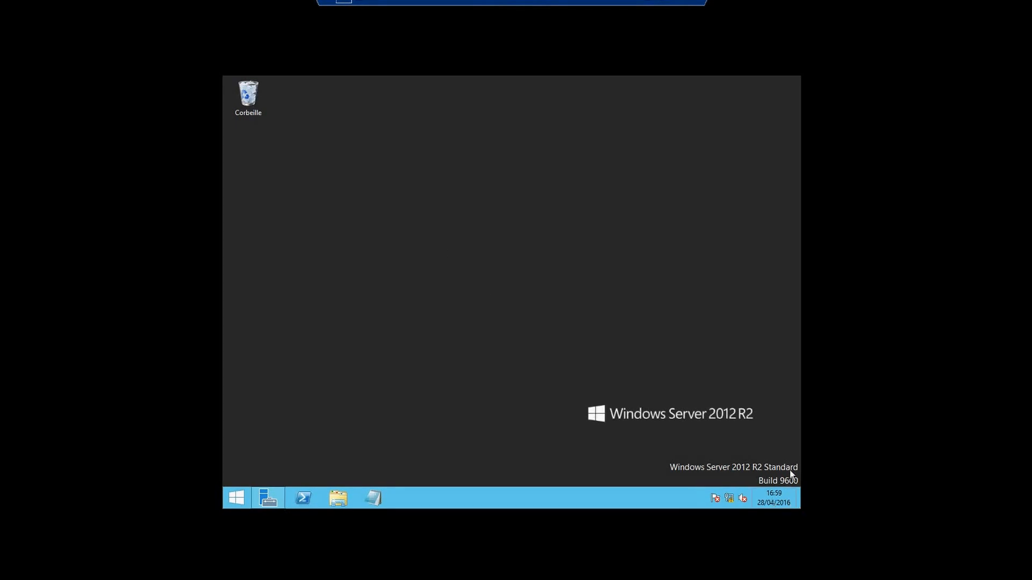
Minimize Server Manager to reveal the empty Windows Server 2012 R2 Standard desktop
{"action": "mouse_move", "coordinate": [798, 498]}
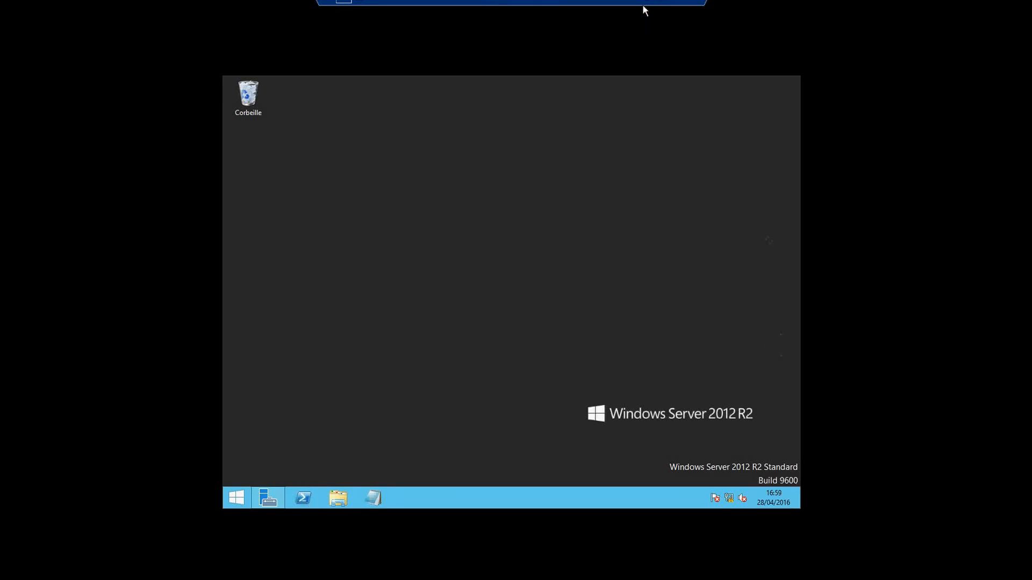
Bring up the PowerShell console and clear the stray character at its prompt
{"action": "left_click", "coordinate": [271, 500]}
{"action": "left_click", "coordinate": [271, 499]}
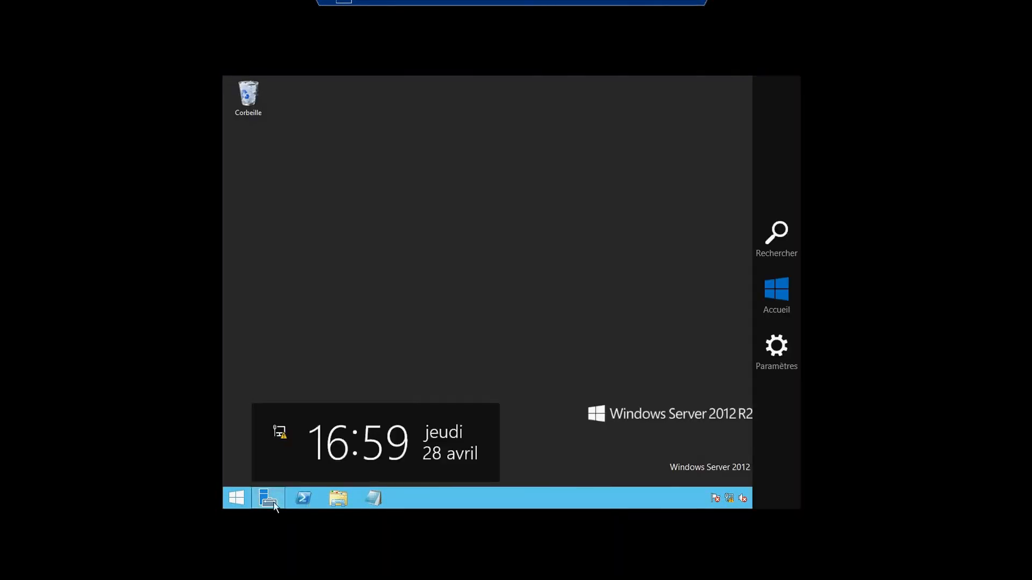
{"action": "key", "text": "super+q"}
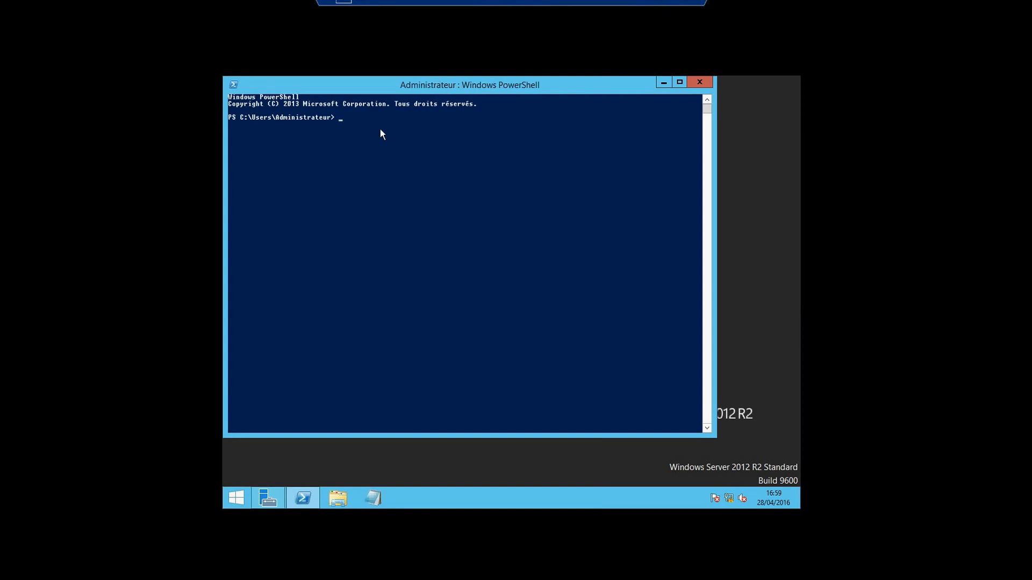
{"action": "type", "text": "d"}
{"action": "key", "text": "super+d"}
{"action": "key", "text": "super+d"}
{"action": "left_click", "coordinate": [380, 129]}
{"action": "key", "text": "BackSpace"}
Start cmd and run dsadd ? to list the object types dsadd can add
{"action": "type", "text": "cm"}
{"action": "key", "text": "BackSpace"}
{"action": "key", "text": "BackSpace"}
{"action": "key", "text": "BackSpace"}
{"action": "type", "text": "d"}
{"action": "key", "text": "Return"}
{"action": "key", "text": "Return"}
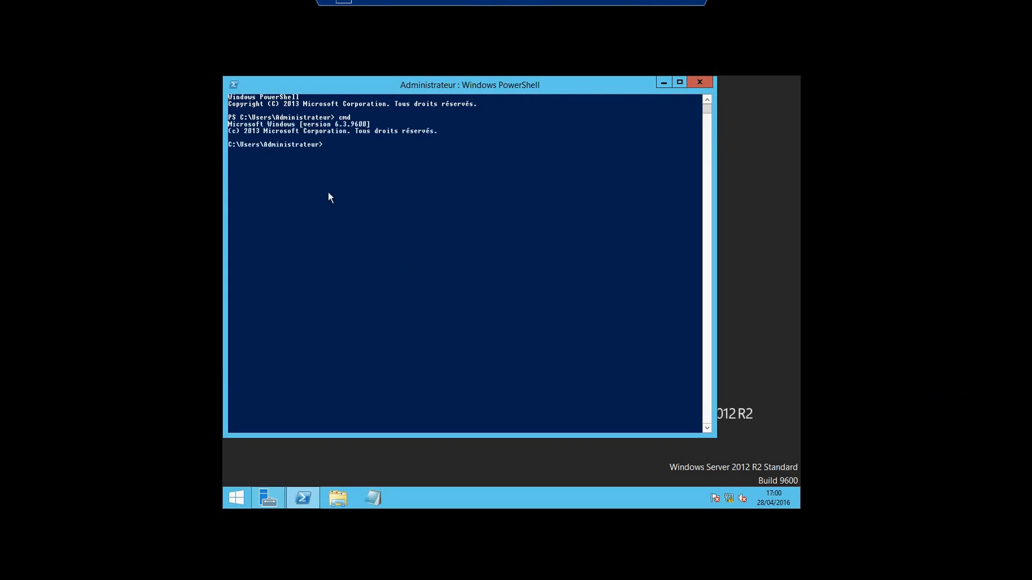
{"action": "type", "text": "dsa"}
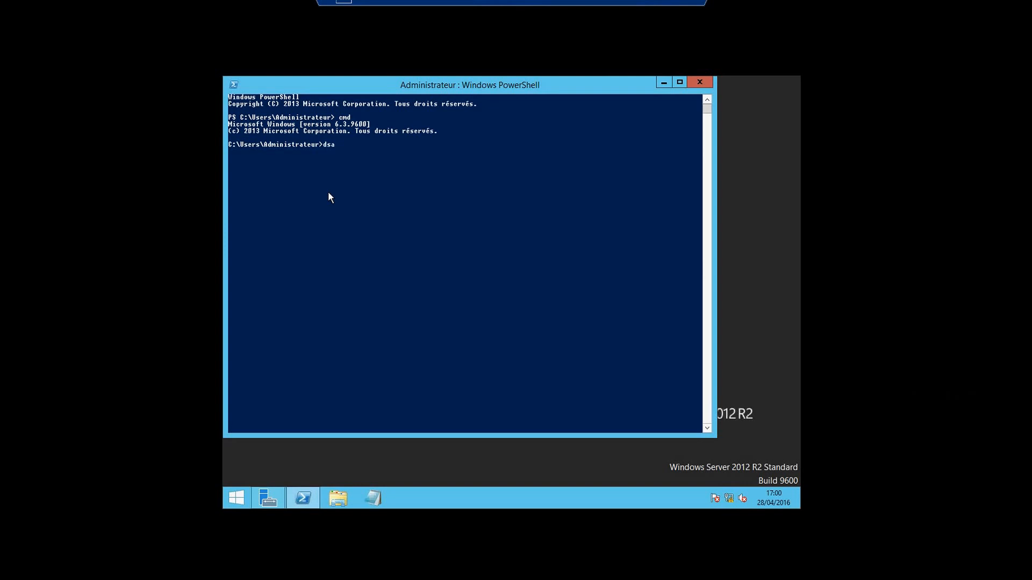
{"action": "type", "text": "dd ?"}
{"action": "key", "text": "Return"}
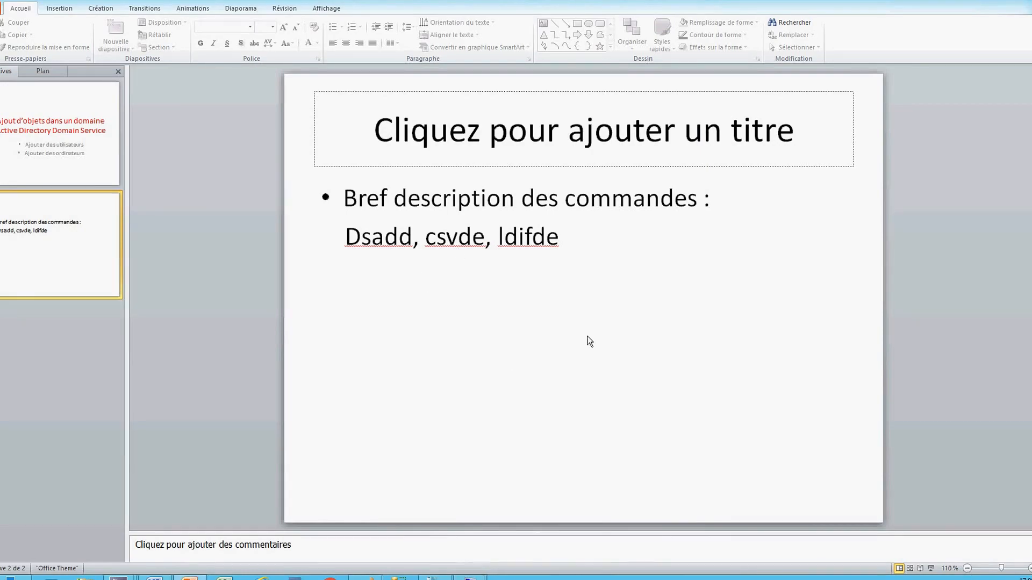
Return to the vm1 console and run csvde ? to display its help
{"action": "mouse_move", "coordinate": [469, 577]}
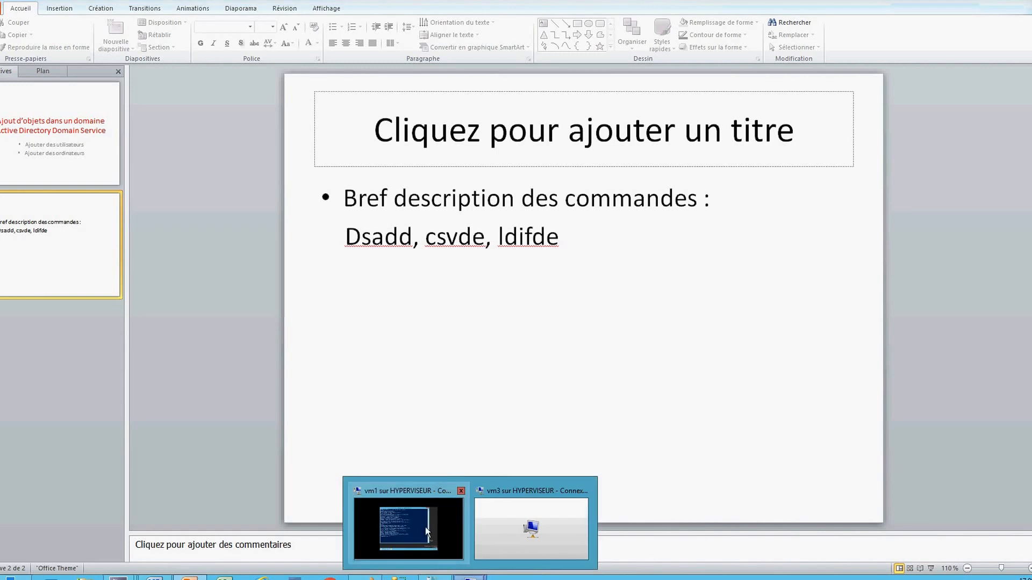
{"action": "left_click", "coordinate": [435, 544]}
{"action": "type", "text": "csvde"}
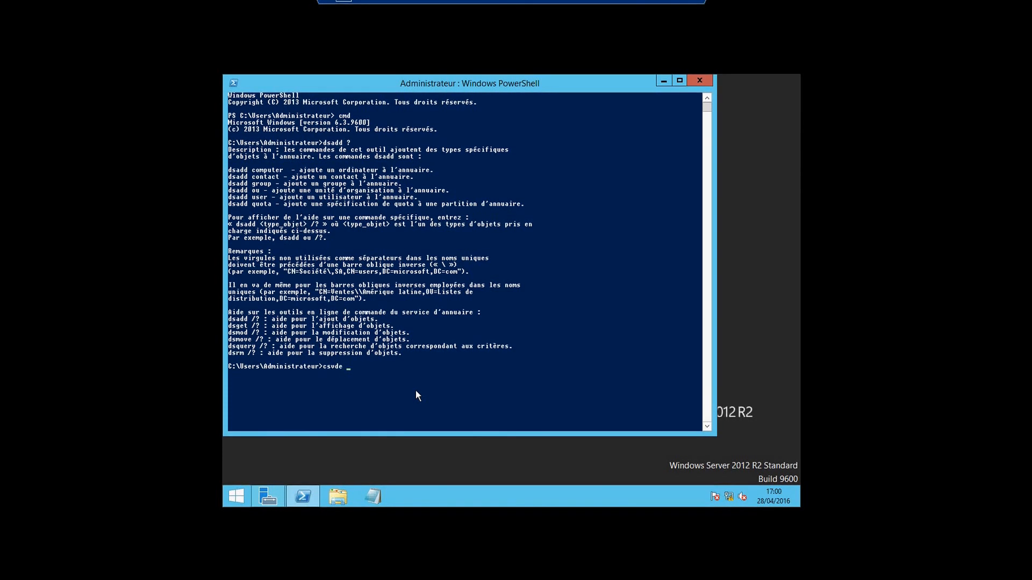
{"action": "type", "text": " ?"}
{"action": "key", "text": "Return"}
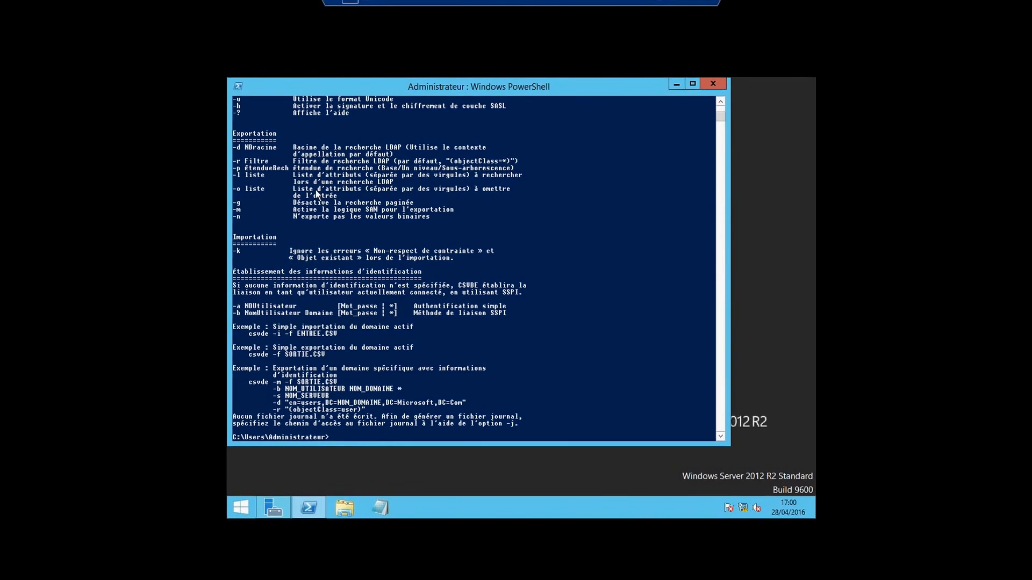
Scroll through the csvde help covering import, export and credential options
{"action": "scroll", "coordinate": [273, 177], "scroll_direction": "up", "scroll_amount": 2}
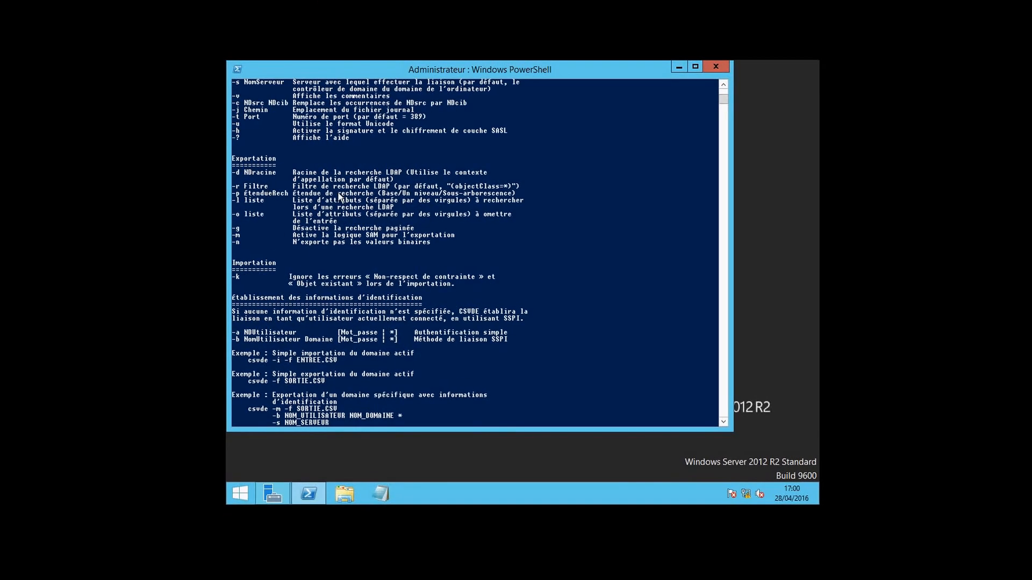
{"action": "left_click", "coordinate": [722, 88]}
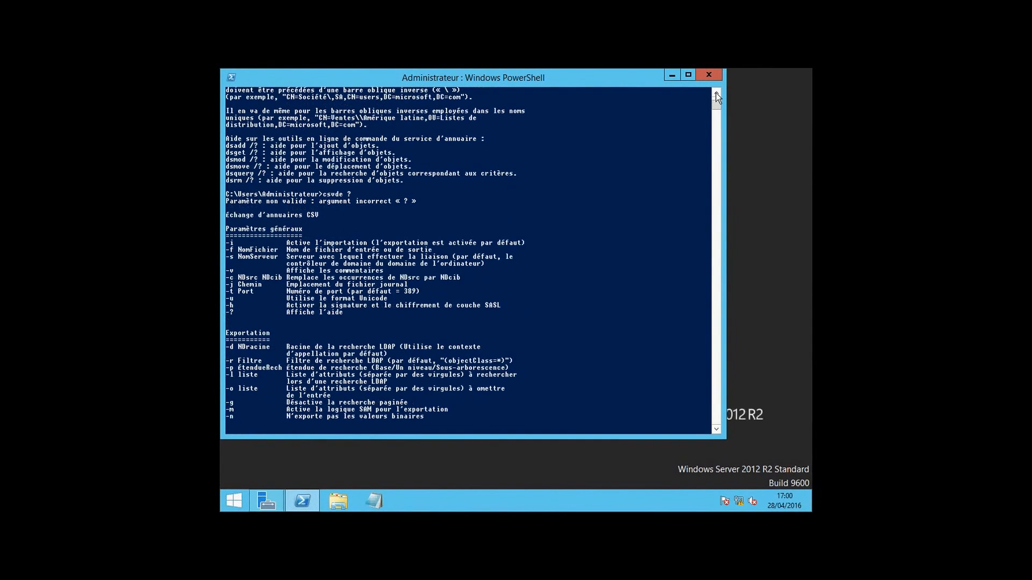
{"action": "left_click", "coordinate": [715, 93]}
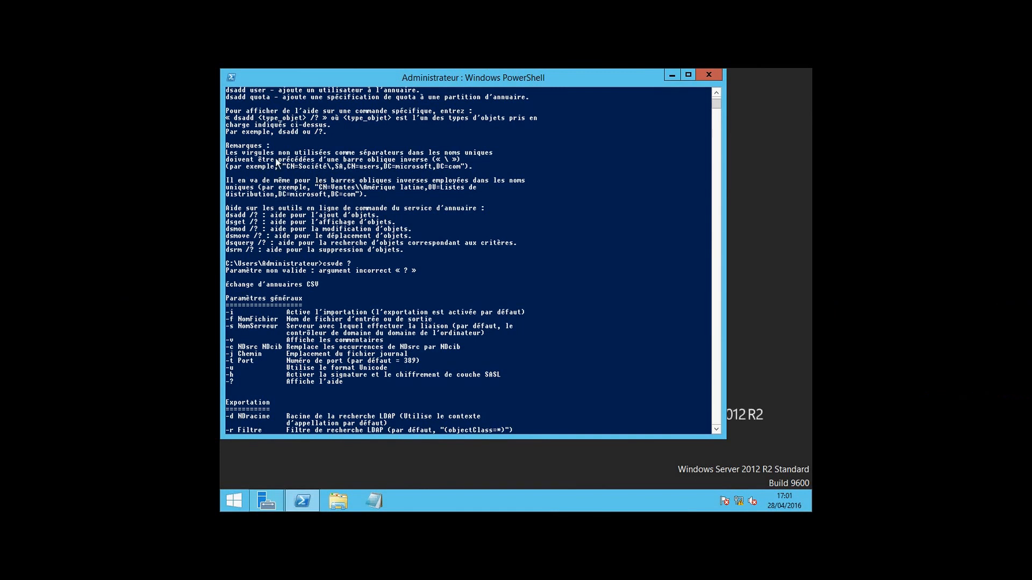
{"action": "left_click", "coordinate": [717, 93]}
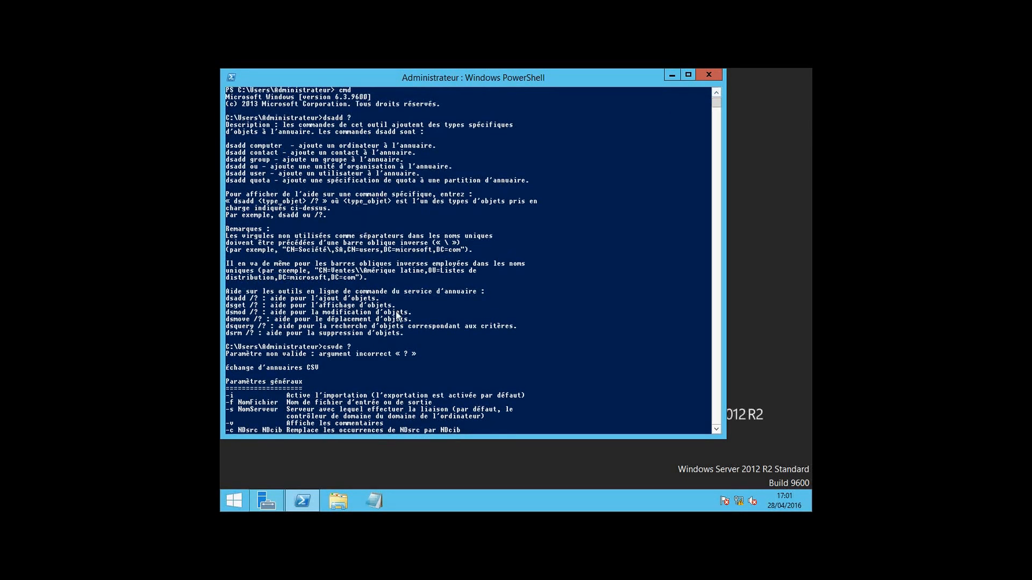
{"action": "left_click", "coordinate": [716, 429]}
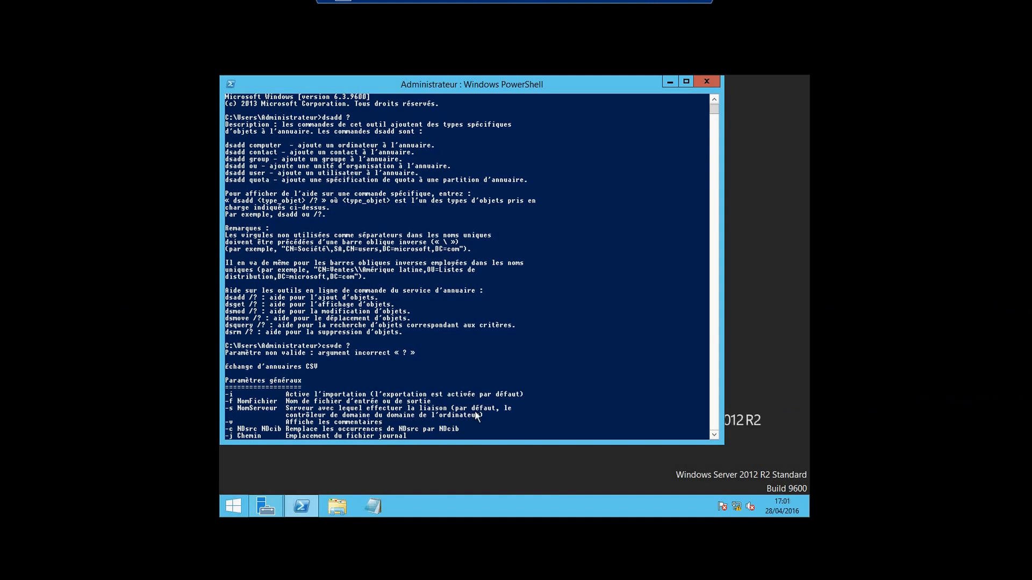
{"action": "left_click_drag", "start_coordinate": [715, 111], "coordinate": [716, 433]}
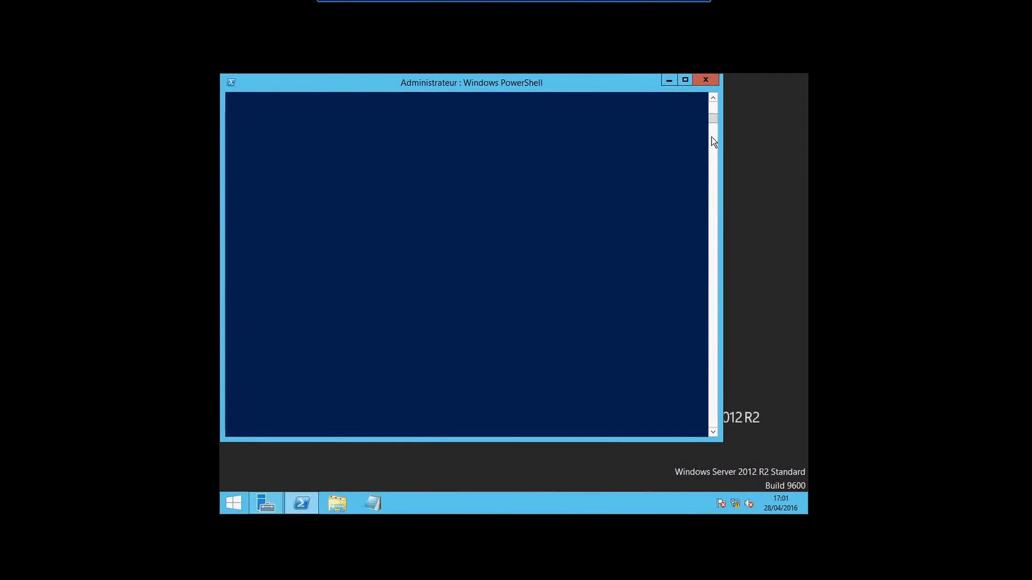
{"action": "left_click_drag", "start_coordinate": [712, 114], "coordinate": [712, 100]}
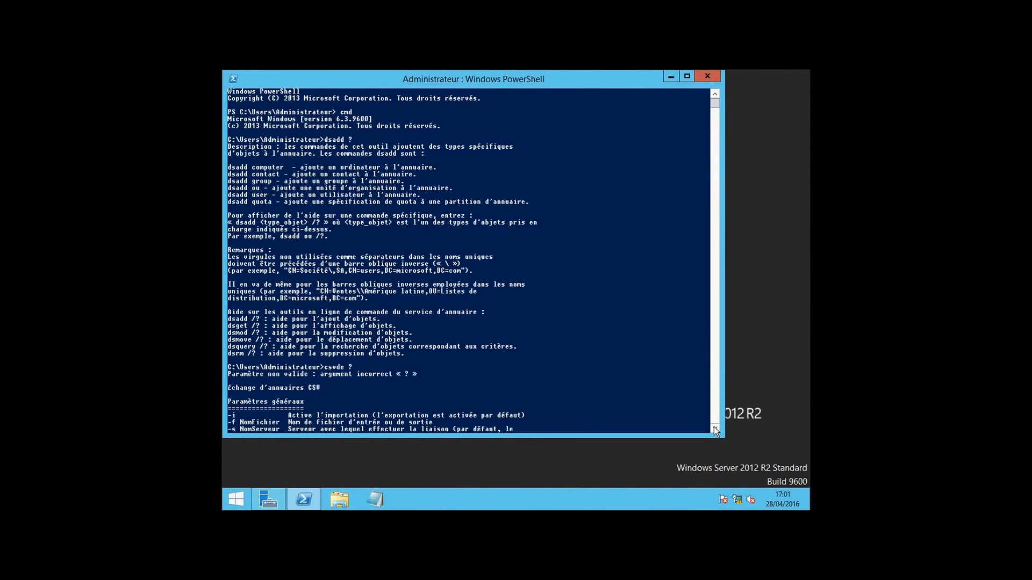
{"action": "scroll", "coordinate": [715, 429], "scroll_direction": "down", "scroll_amount": 4}
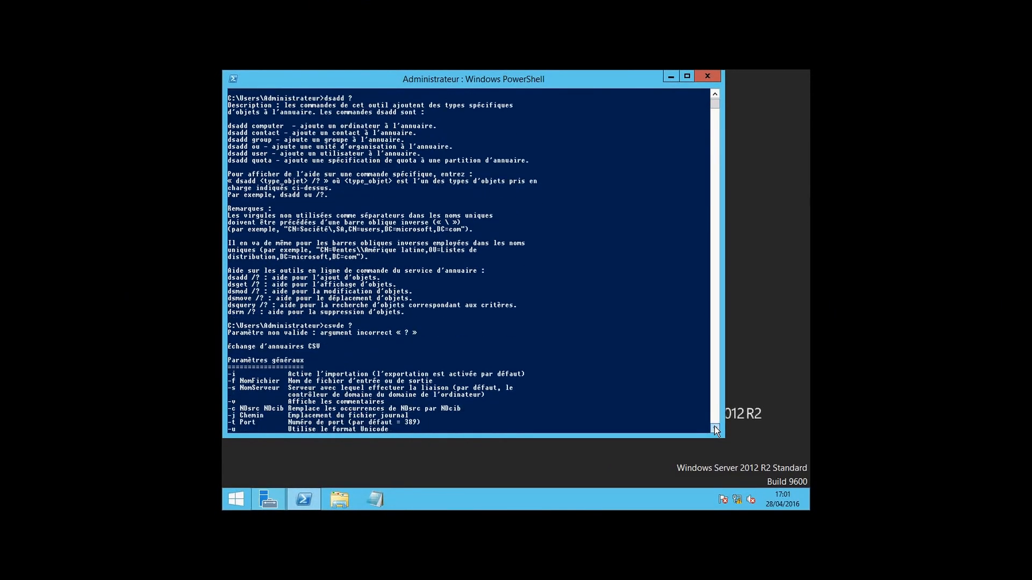
{"action": "scroll", "coordinate": [715, 430], "scroll_direction": "down", "scroll_amount": 6}
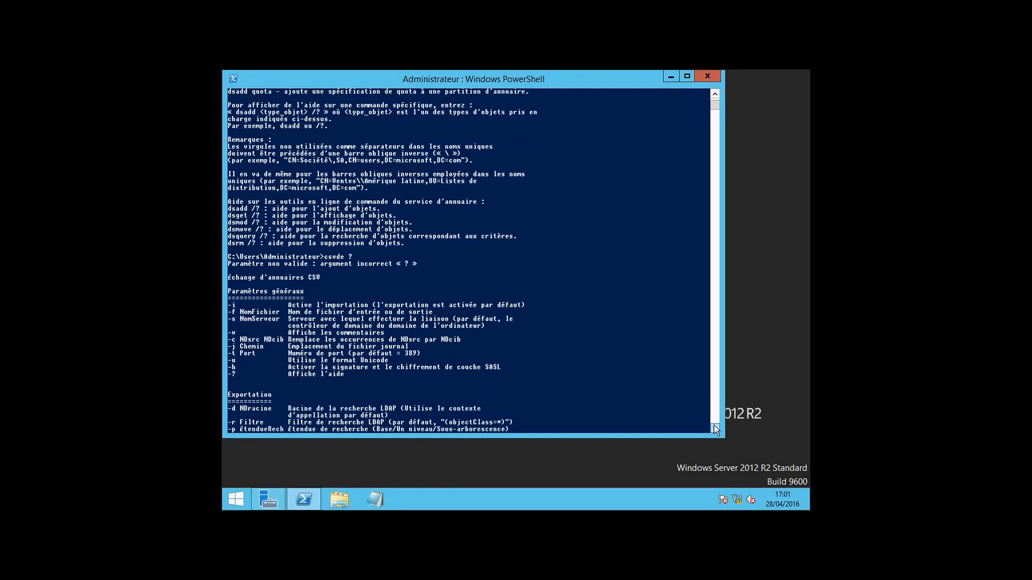
{"action": "scroll", "coordinate": [714, 425], "scroll_direction": "down", "scroll_amount": 10}
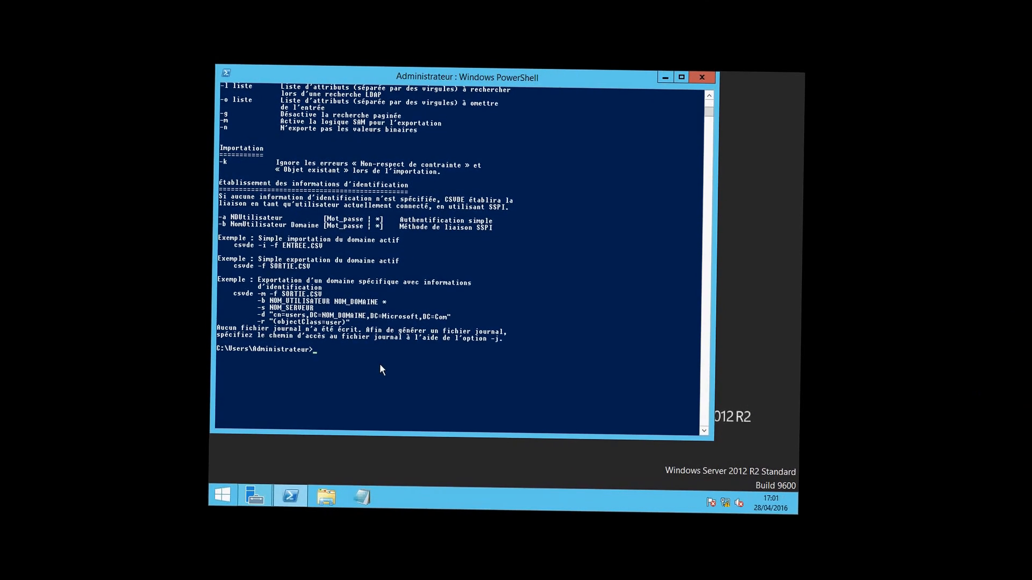
Run ldifde ? and scroll through its LDIF import, export and authentication options
{"action": "type", "text": "ldifde"}
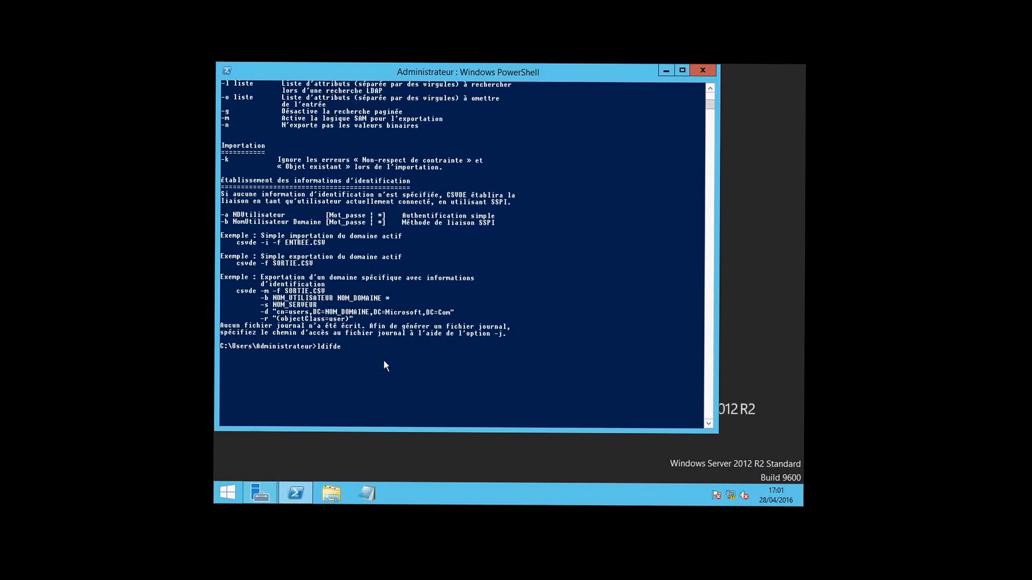
{"action": "type", "text": " ?"}
{"action": "key", "text": "Return"}
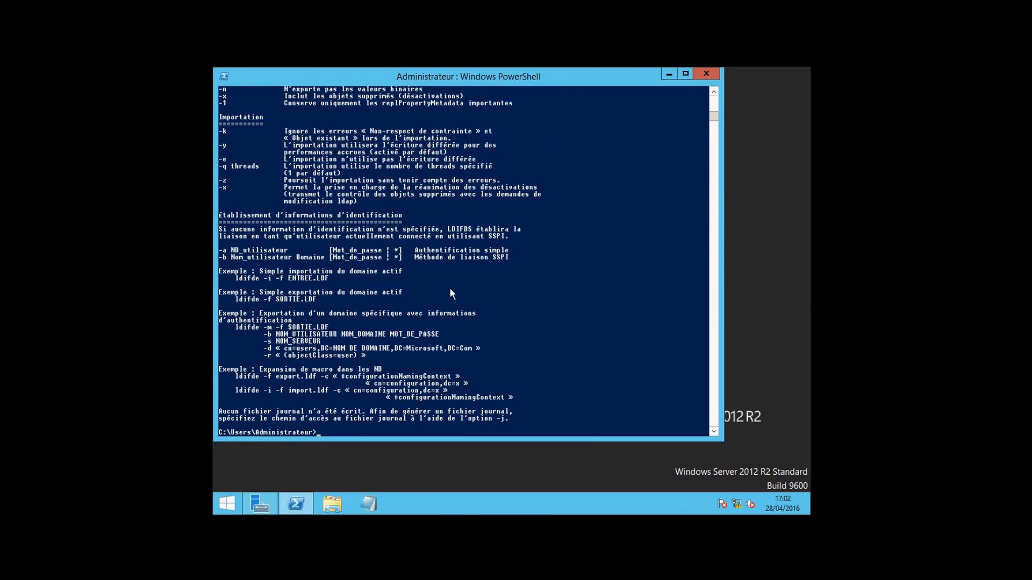
{"action": "left_click", "coordinate": [716, 97]}
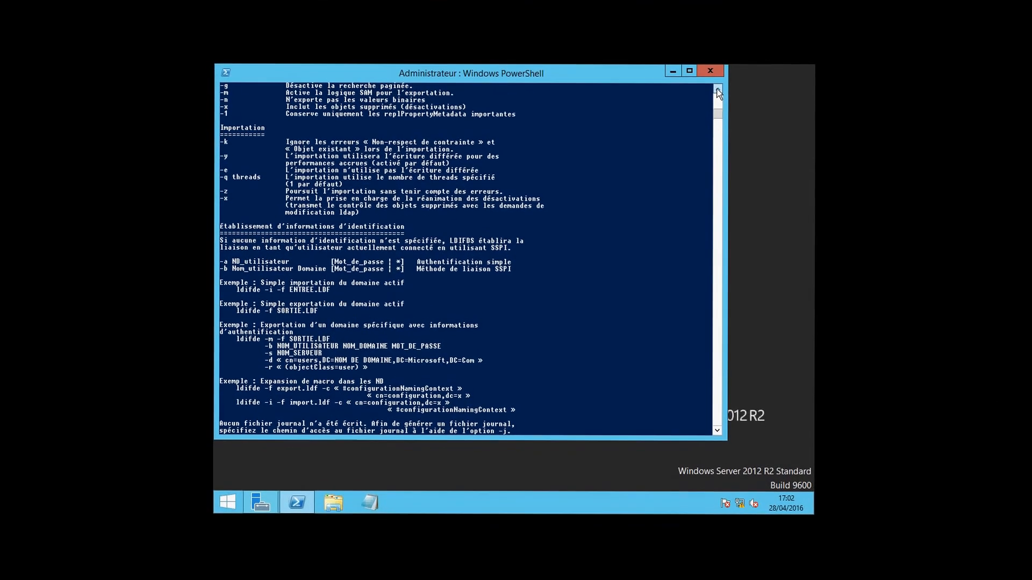
{"action": "left_click", "coordinate": [716, 97]}
{"action": "left_click", "coordinate": [718, 82]}
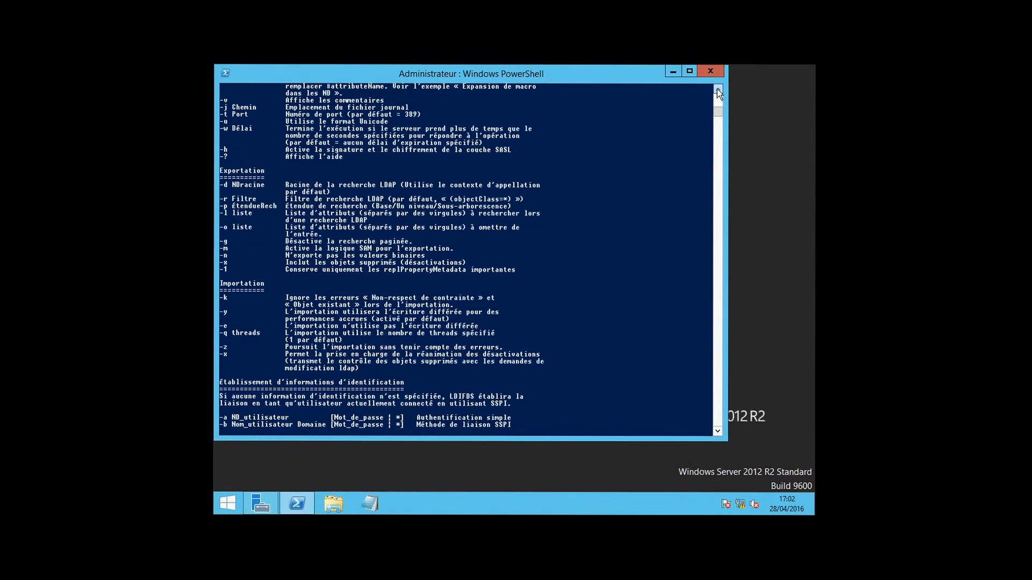
{"action": "left_click", "coordinate": [717, 102]}
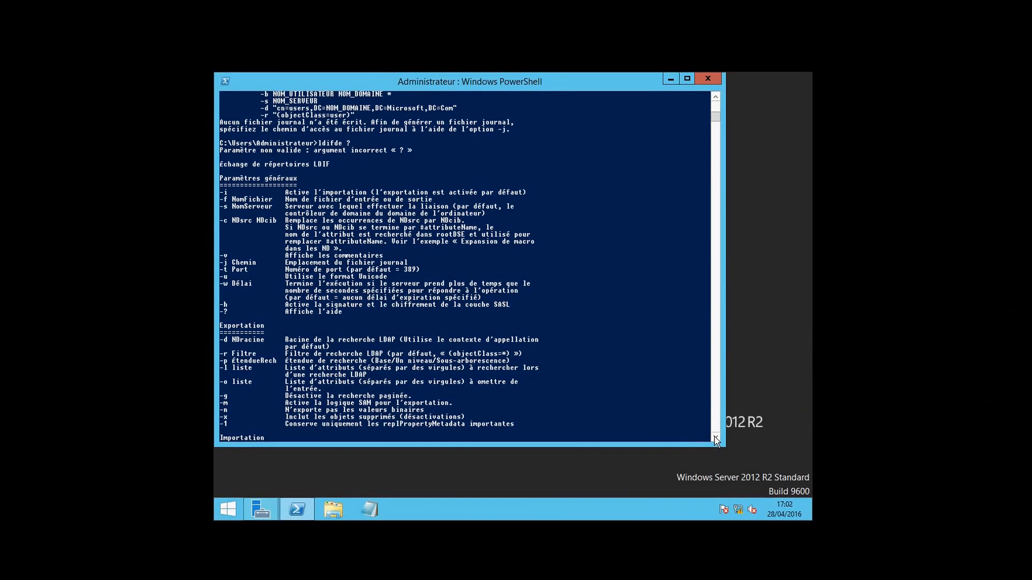
{"action": "left_click", "coordinate": [715, 438]}
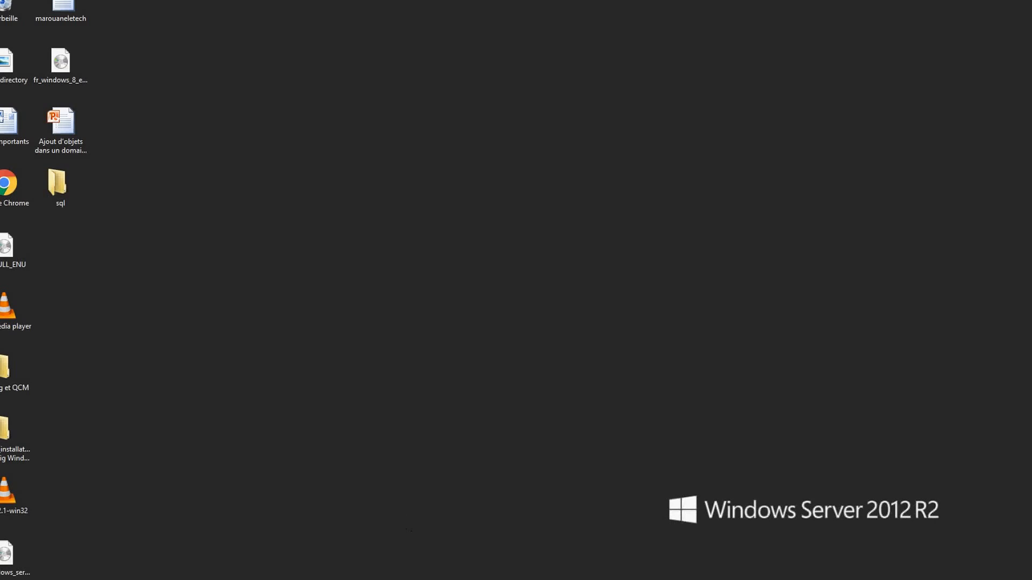
Bring up the Paint sketch linking vm1, the domain controller at 192.168.1.1, to vm3
{"action": "mouse_move", "coordinate": [134, 579]}
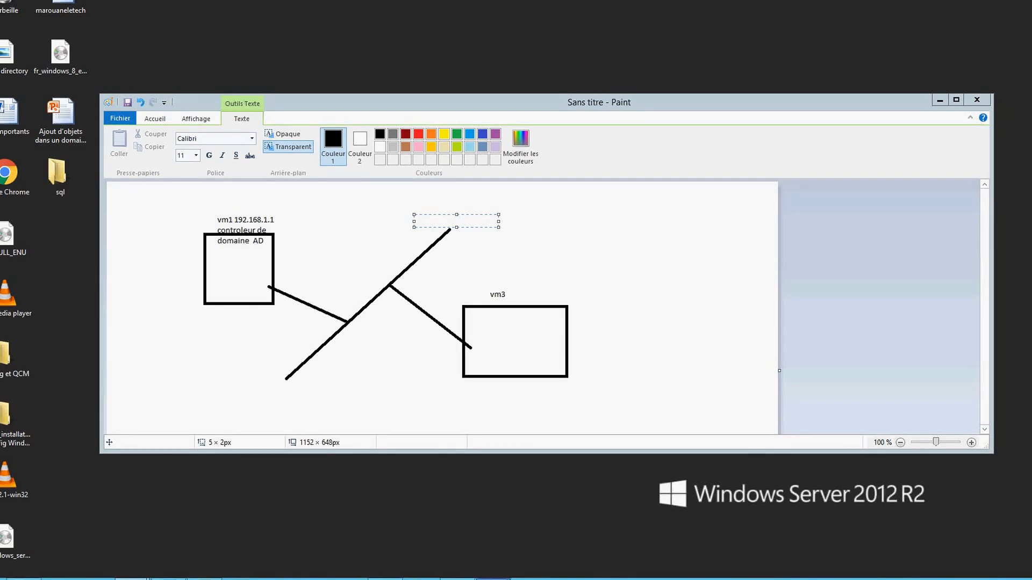
Bring the vm3 virtual machine window in front of the Paint diagram
{"action": "mouse_move", "coordinate": [493, 579]}
{"action": "left_click", "coordinate": [430, 523]}
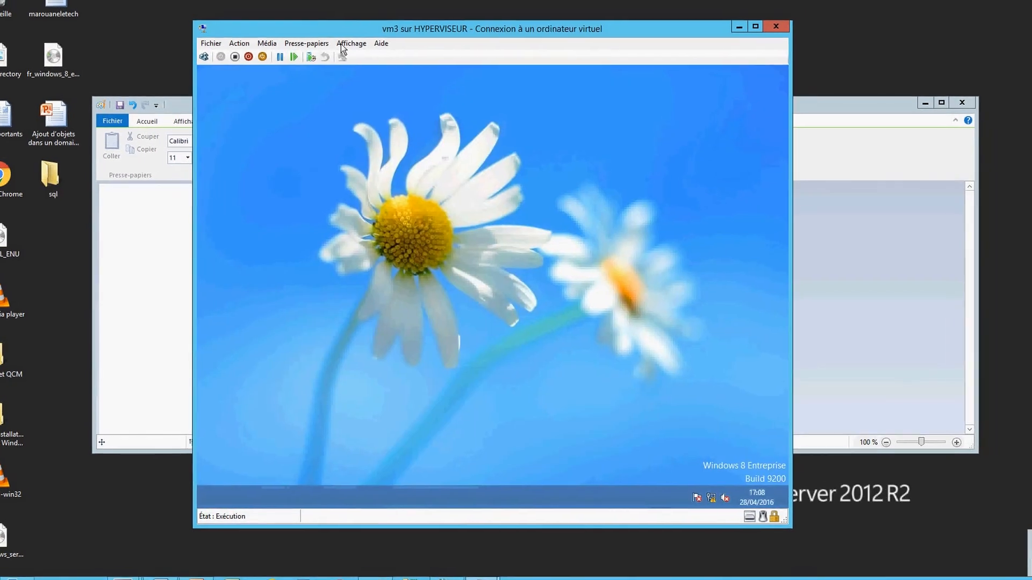
Switch the vm3 connection to Mode plein écran from the Affichage menu
{"action": "left_click", "coordinate": [343, 46]}
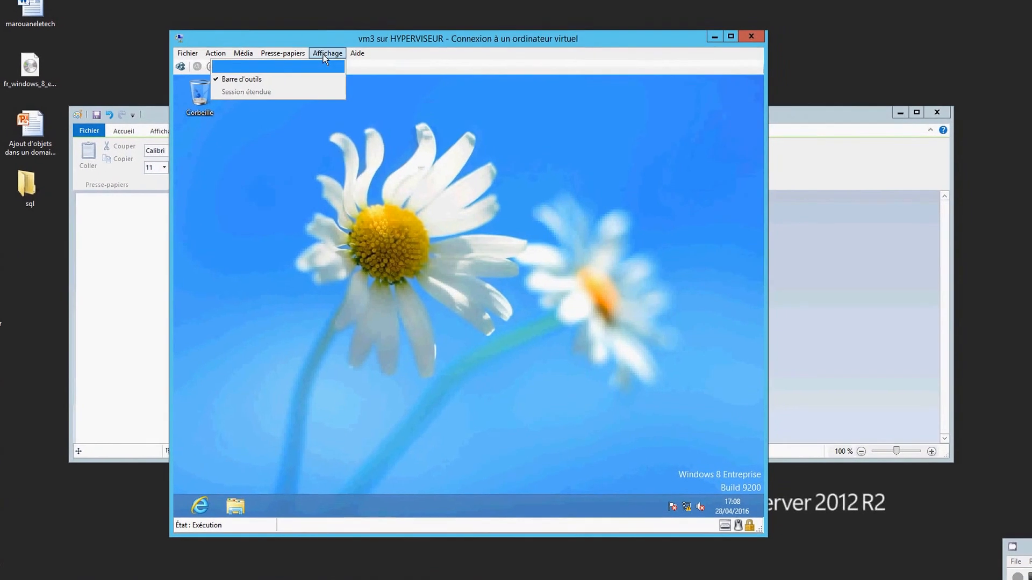
{"action": "left_click", "coordinate": [245, 69]}
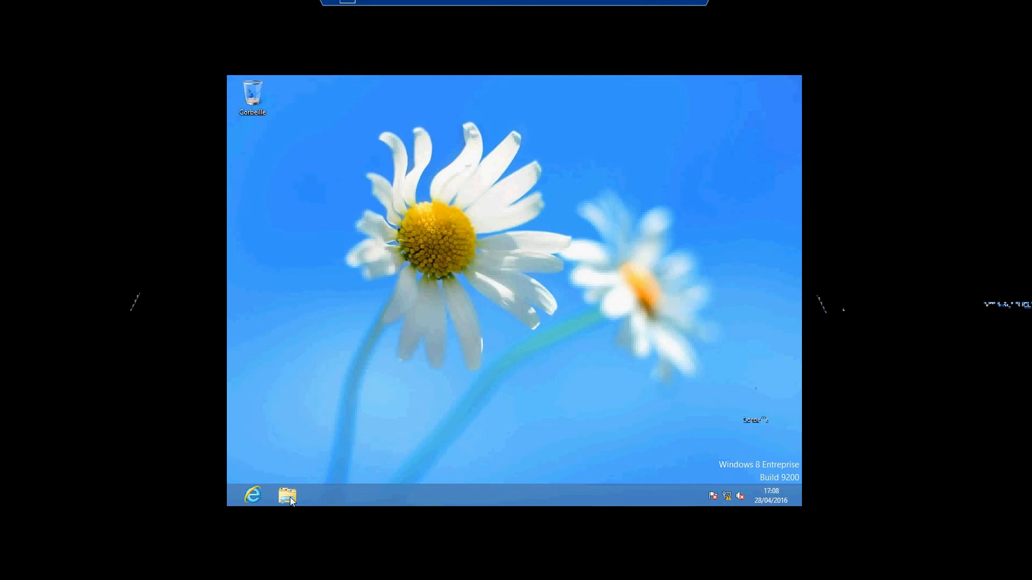
Check the tray network status, cancel the troubleshooter, and open Centre Réseau et partage
{"action": "left_click", "coordinate": [731, 499]}
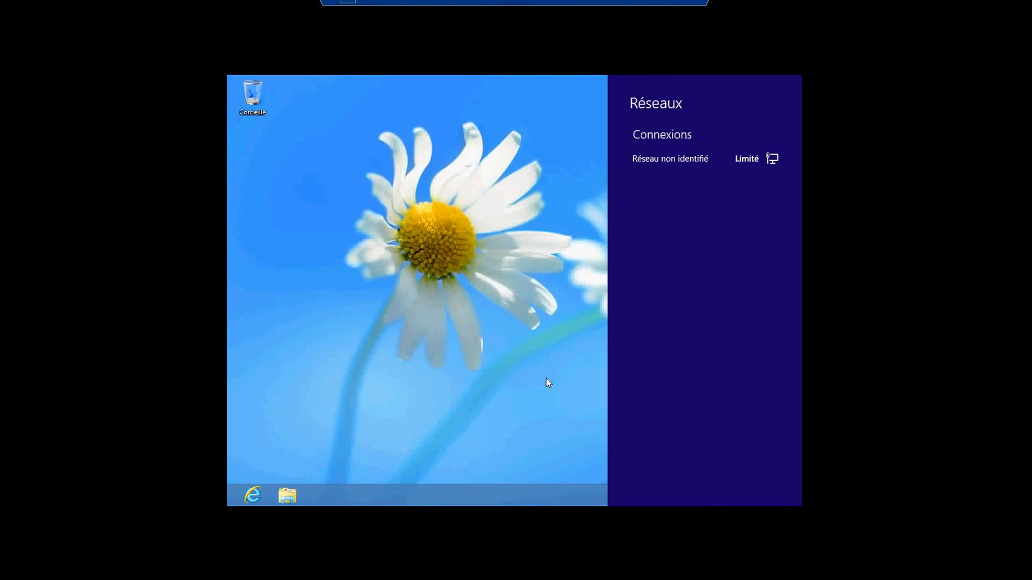
{"action": "left_click", "coordinate": [480, 396]}
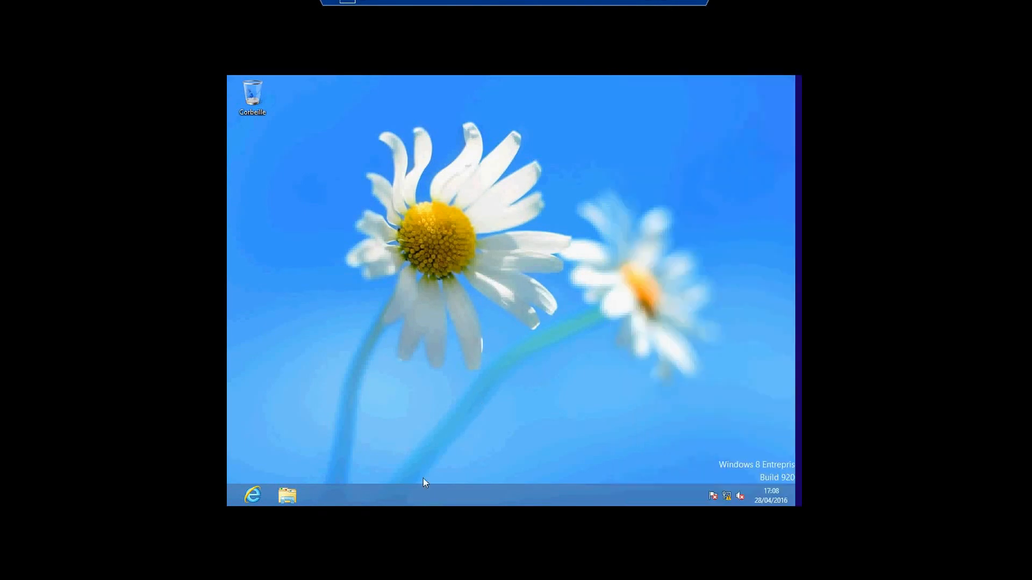
{"action": "right_click", "coordinate": [727, 497]}
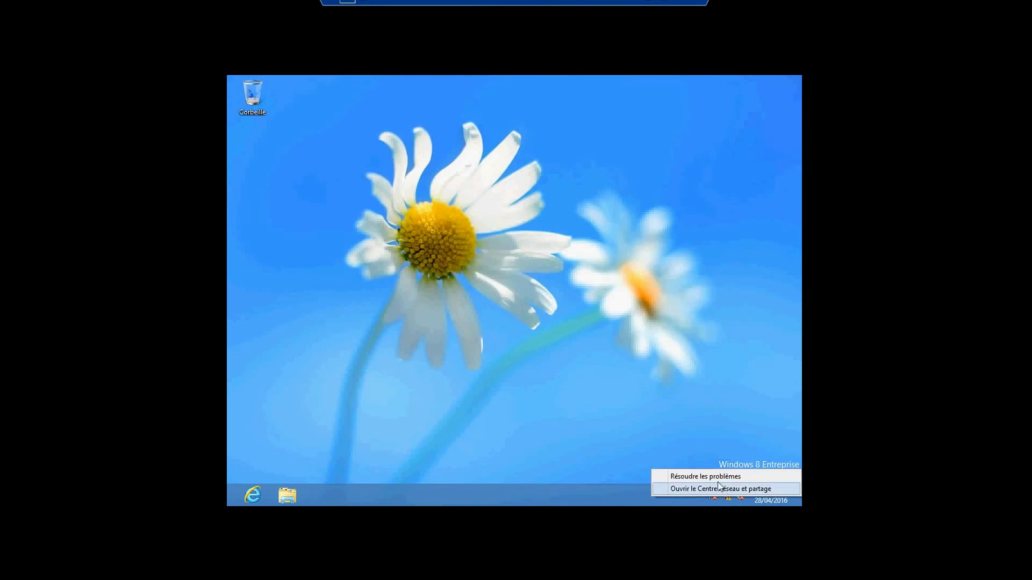
{"action": "left_click", "coordinate": [590, 397]}
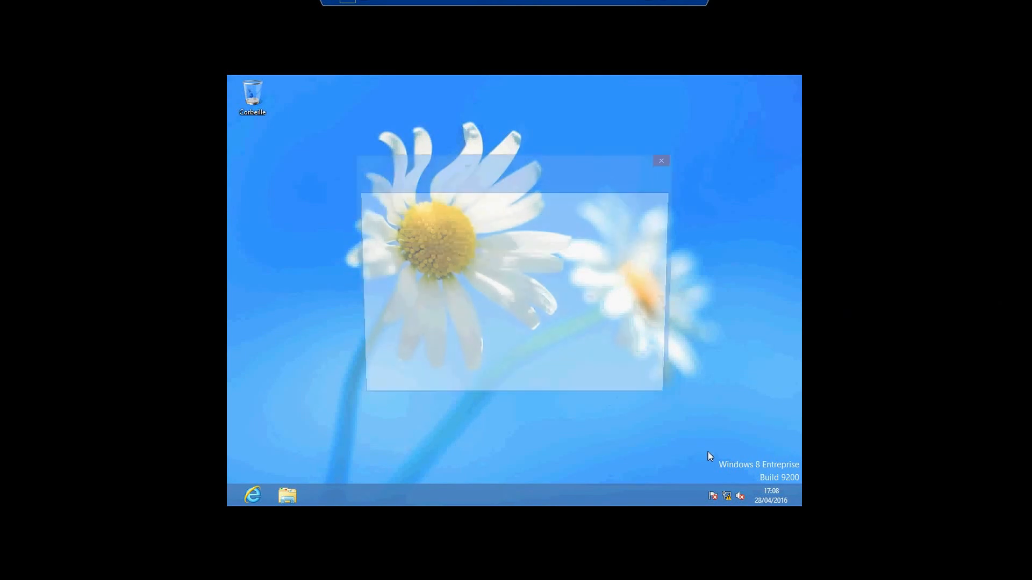
{"action": "left_click", "coordinate": [647, 394]}
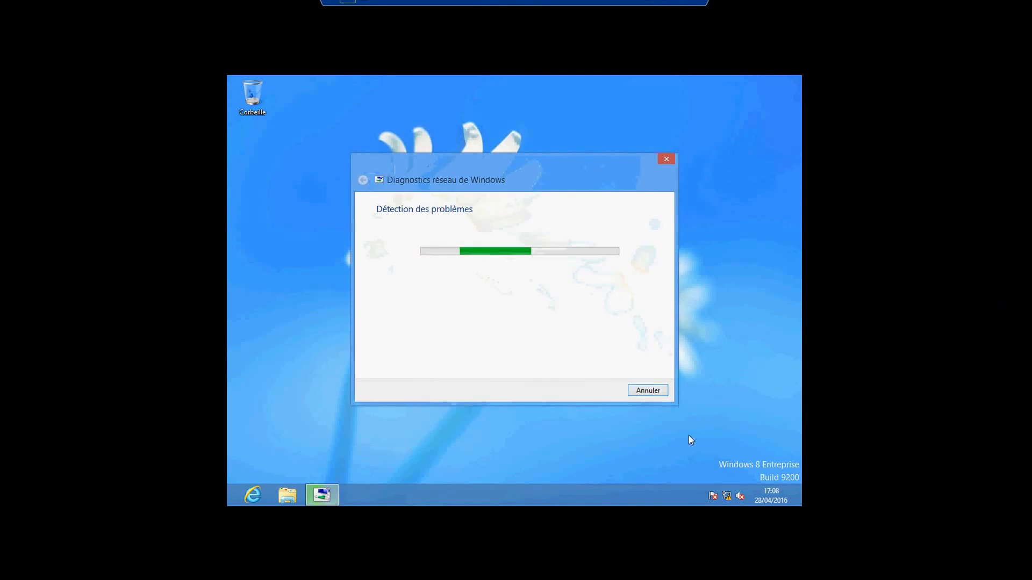
{"action": "right_click", "coordinate": [728, 496]}
{"action": "left_click", "coordinate": [566, 417]}
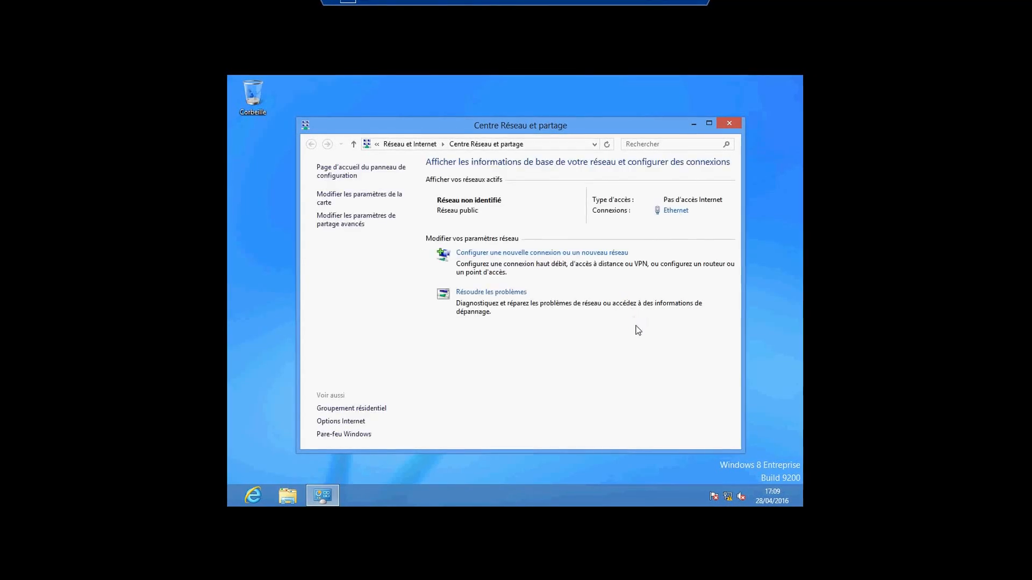
Inspect the Ethernet adapter's IPv4 settings, left on automatic, then close all network windows unchanged
{"action": "left_click", "coordinate": [324, 203]}
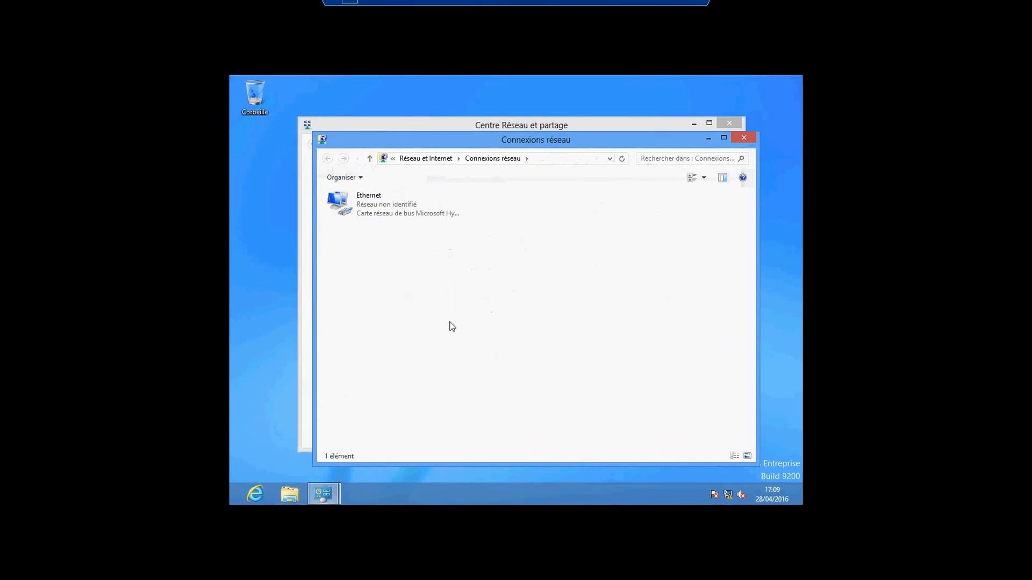
{"action": "right_click", "coordinate": [377, 207]}
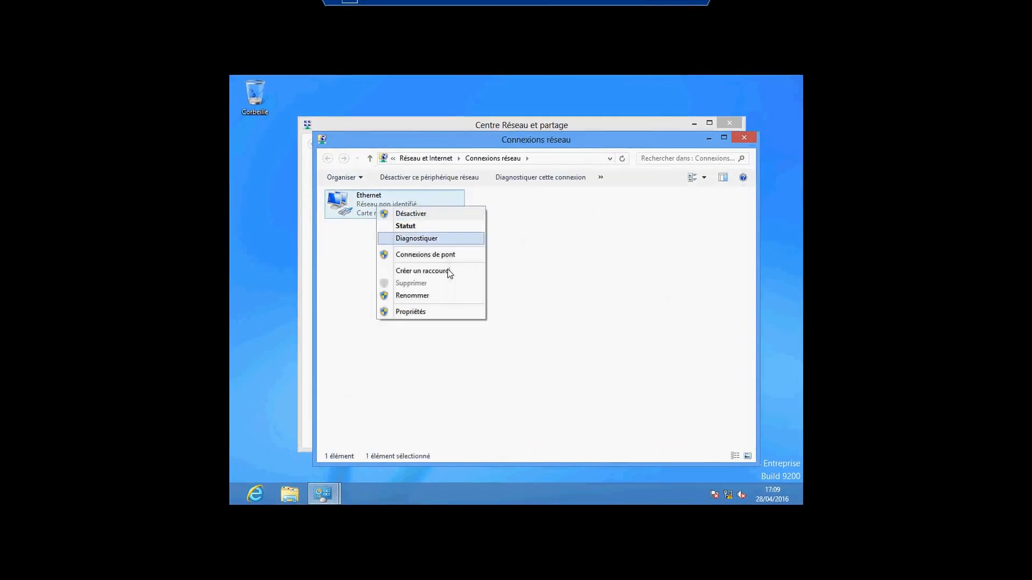
{"action": "left_click", "coordinate": [431, 313]}
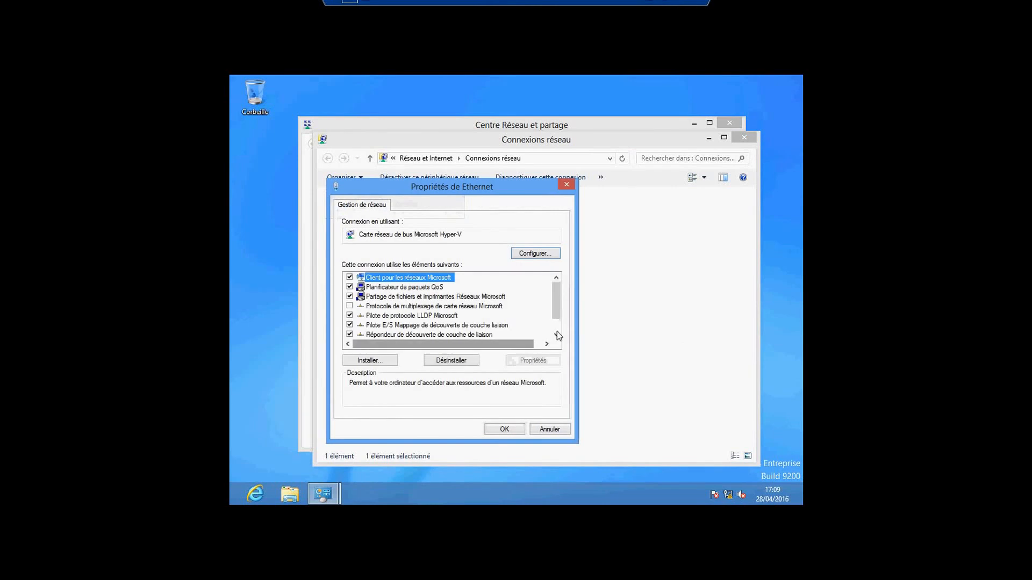
{"action": "left_click", "coordinate": [556, 334]}
{"action": "left_click", "coordinate": [556, 335]}
{"action": "double_click", "coordinate": [431, 335]}
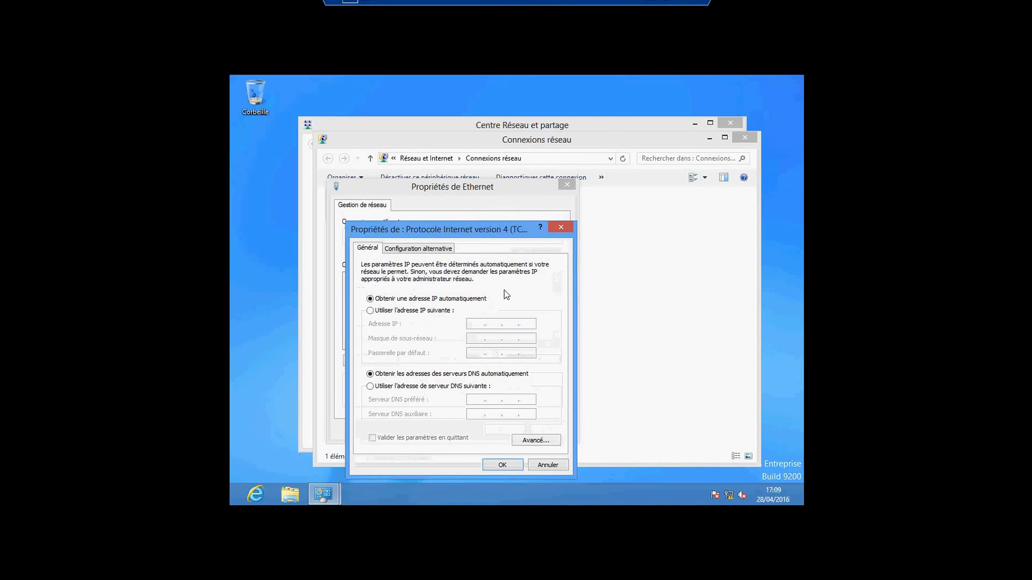
{"action": "left_click", "coordinate": [559, 228]}
{"action": "left_click", "coordinate": [567, 184]}
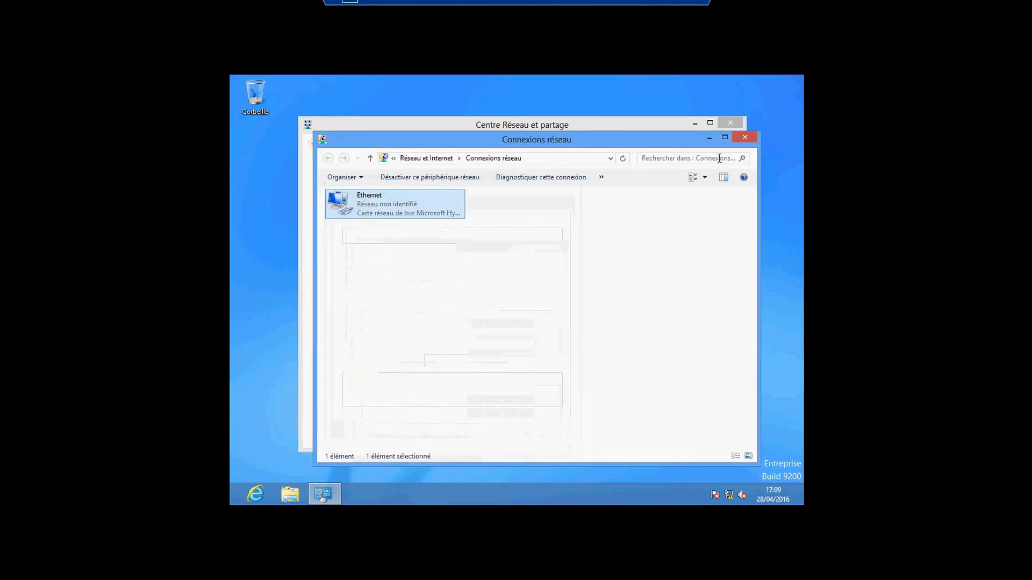
{"action": "left_click", "coordinate": [744, 137]}
{"action": "left_click", "coordinate": [730, 124]}
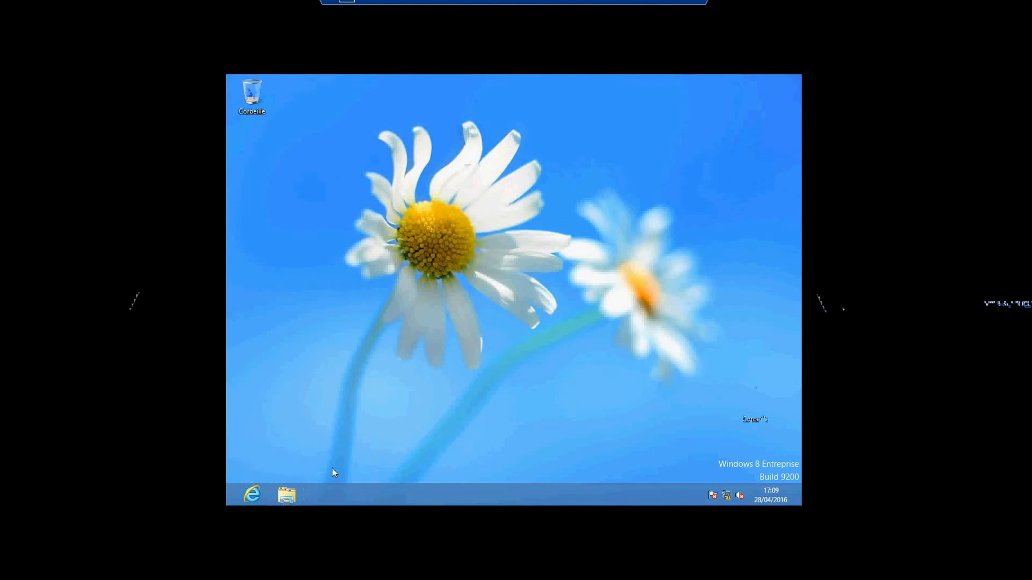
Open File Explorer and show Ordinateur's Propriétés to display vm3's system information
{"action": "left_click", "coordinate": [286, 502]}
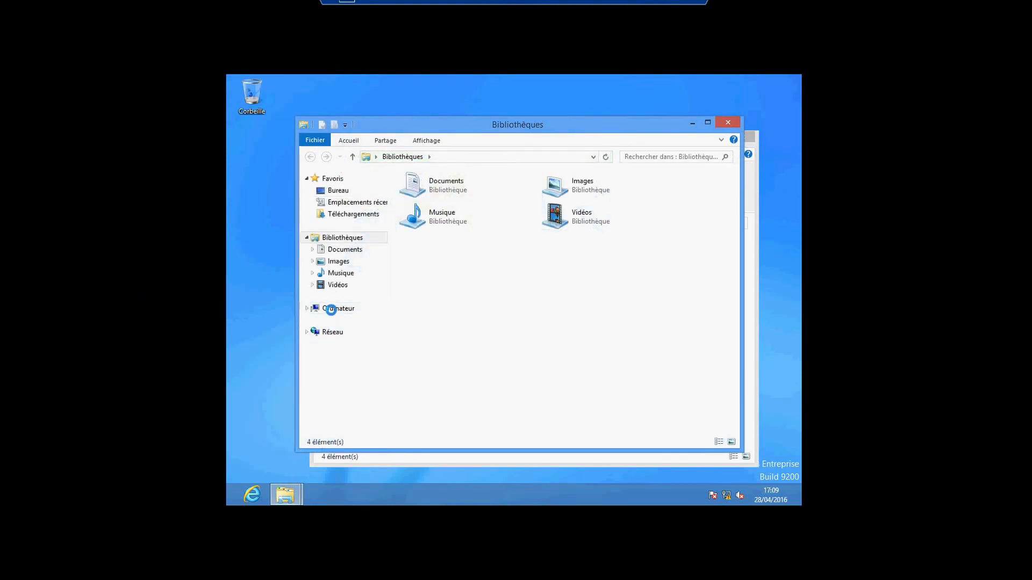
{"action": "right_click", "coordinate": [333, 315]}
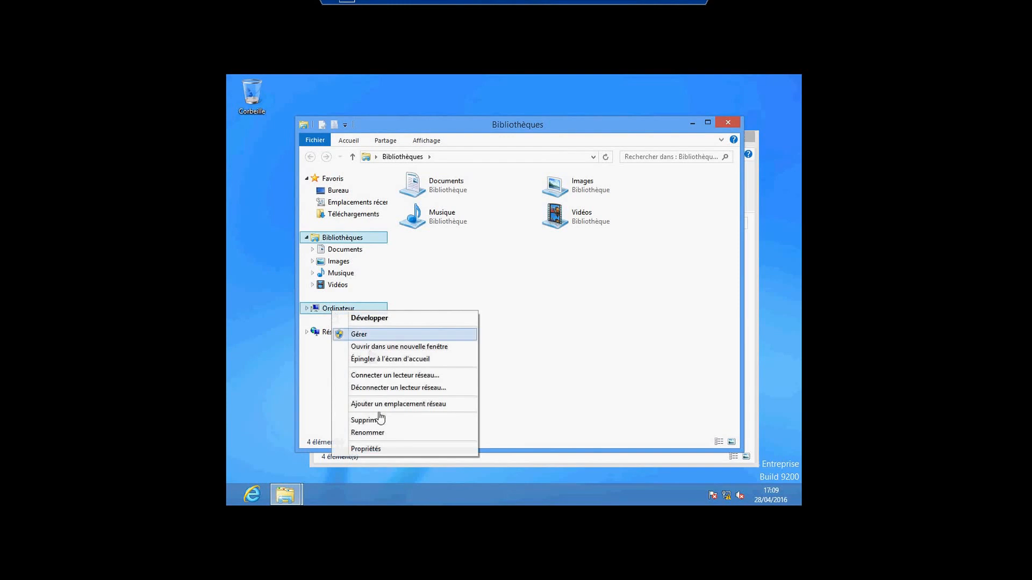
{"action": "left_click", "coordinate": [379, 451]}
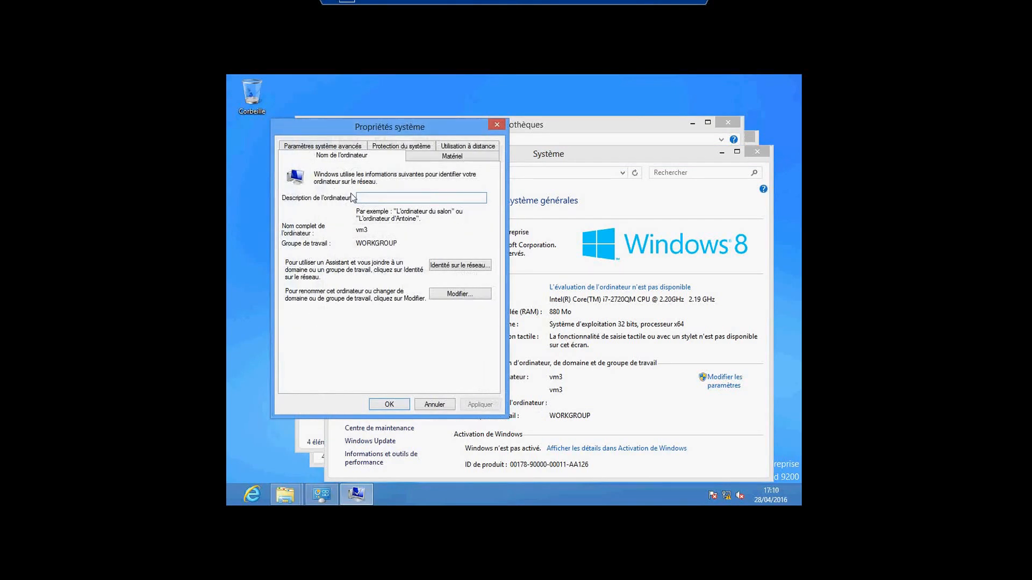
Switch vm3's membership from workgroup to domain and enter 'ecolepilote' as the domain name
{"action": "left_click", "coordinate": [453, 298]}
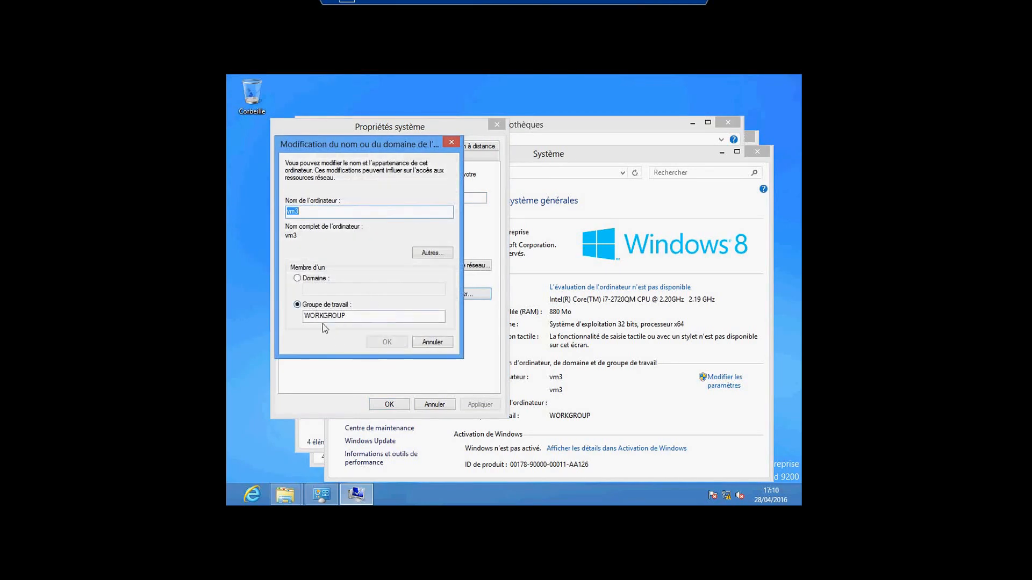
{"action": "left_click", "coordinate": [299, 280]}
{"action": "left_click", "coordinate": [331, 293]}
{"action": "type", "text": "ecolepilote"}
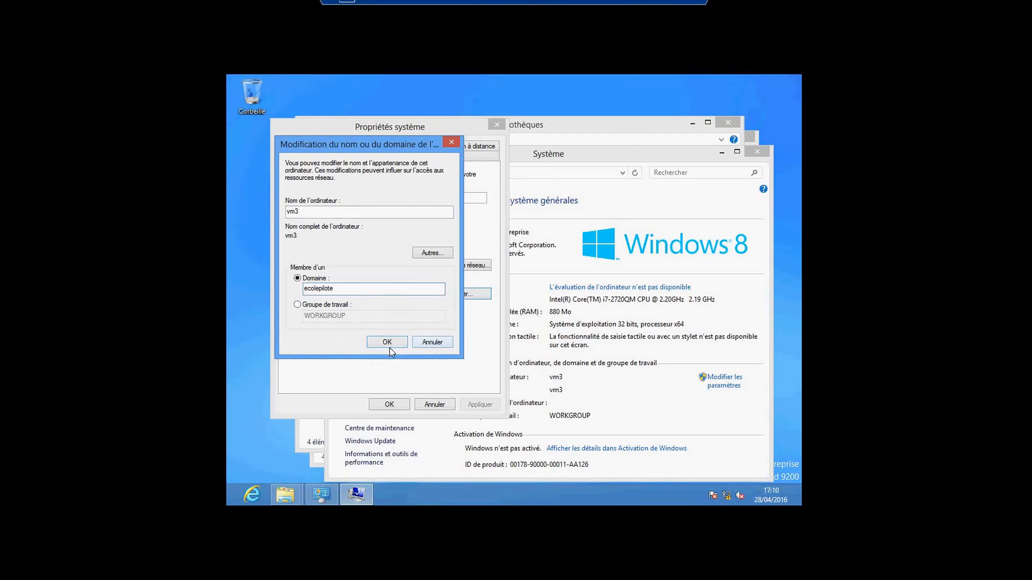
{"action": "right_click", "coordinate": [727, 497]}
Set the Ethernet adapter's IPv4 preferred DNS server to 192.168.1.1 and confirm both dialogs
{"action": "left_click", "coordinate": [732, 492]}
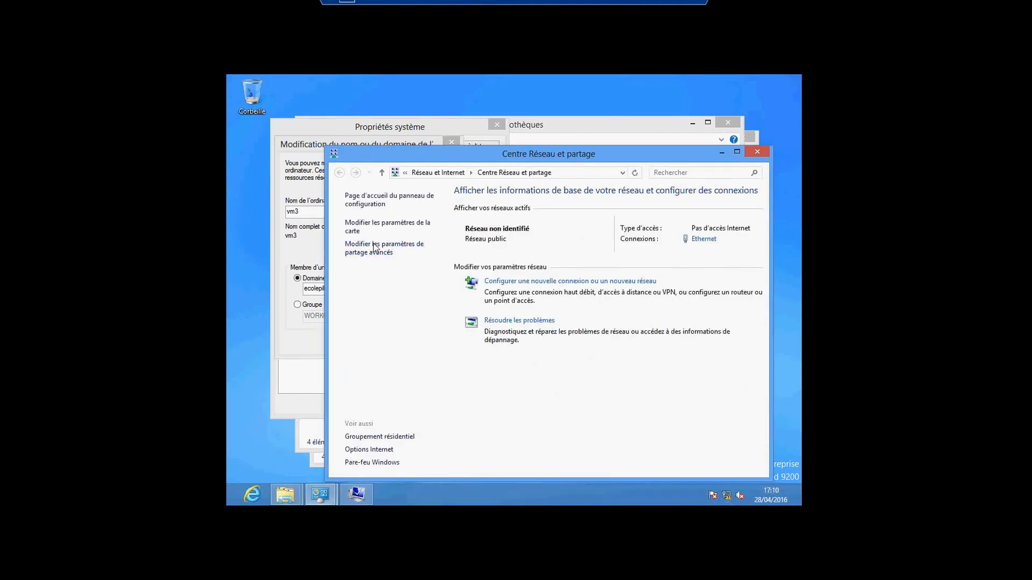
{"action": "left_click", "coordinate": [364, 228]}
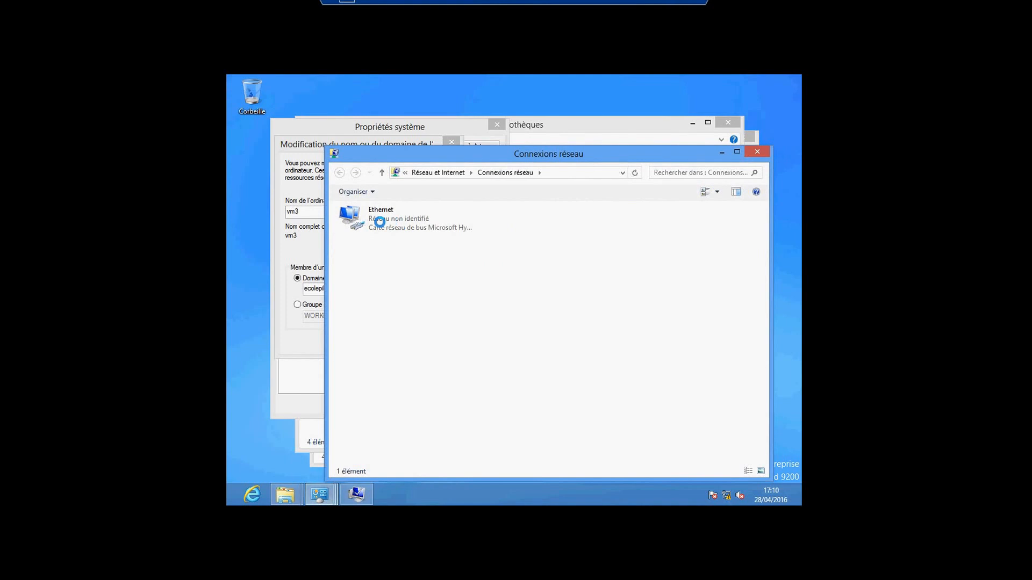
{"action": "right_click", "coordinate": [380, 222]}
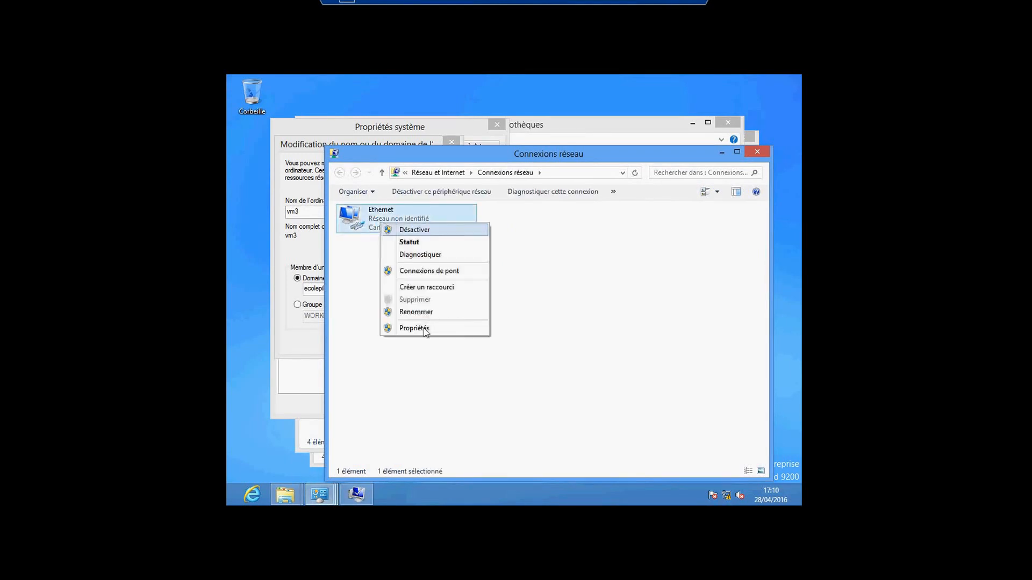
{"action": "left_click", "coordinate": [415, 329]}
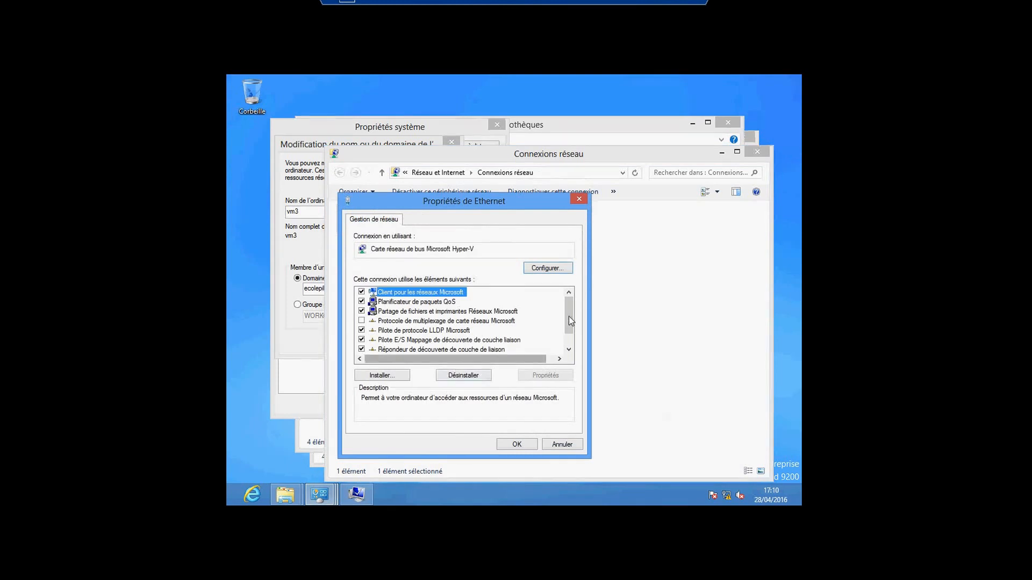
{"action": "double_click", "coordinate": [569, 349]}
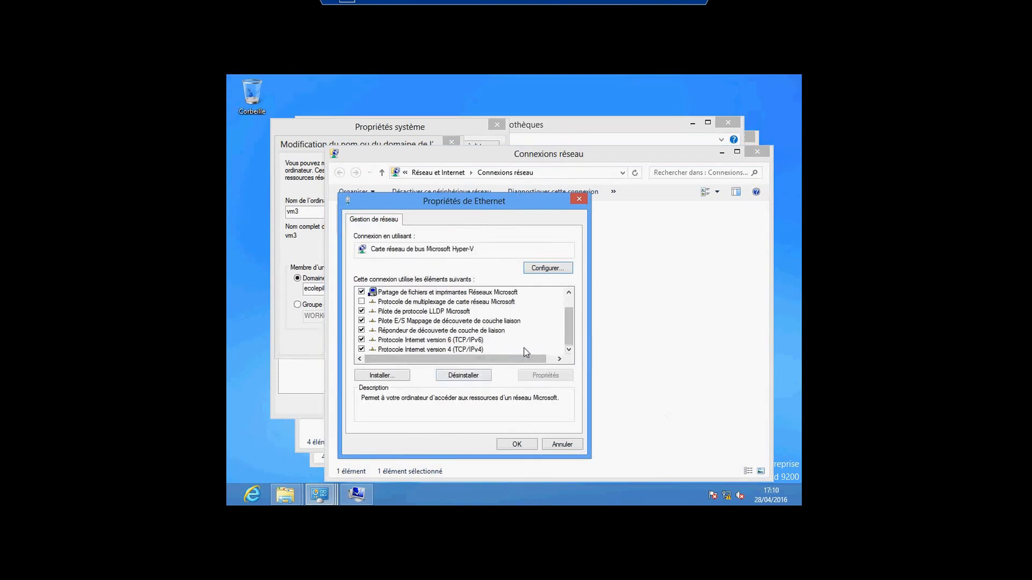
{"action": "left_click", "coordinate": [460, 350]}
{"action": "double_click", "coordinate": [460, 350]}
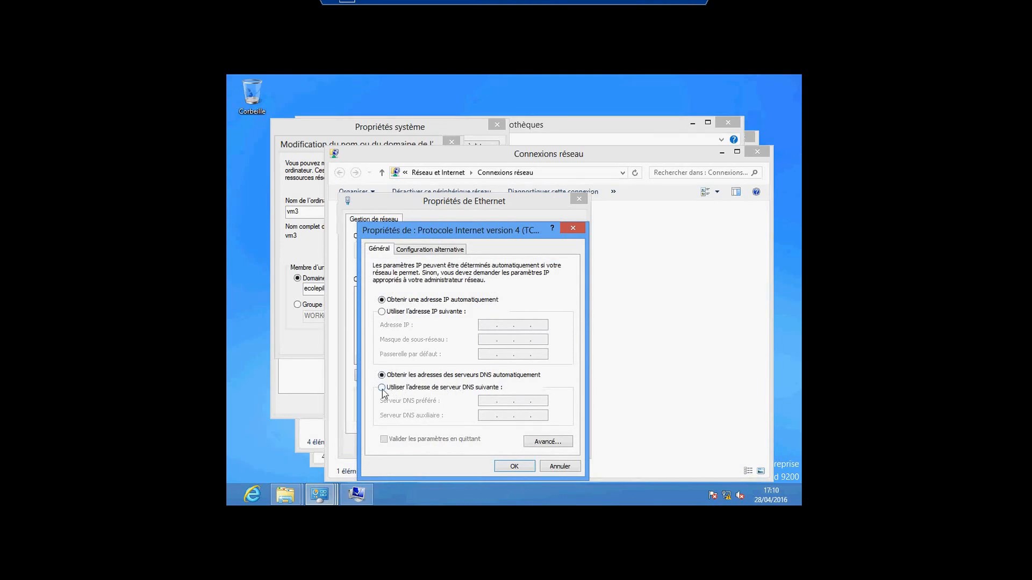
{"action": "left_click", "coordinate": [480, 388]}
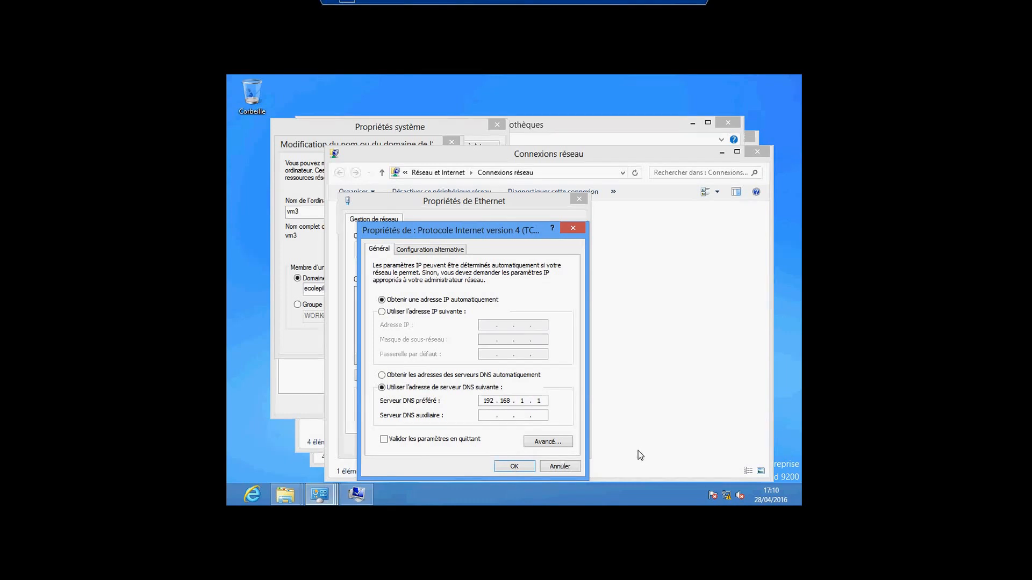
{"action": "key", "text": "Return"}
{"action": "left_click", "coordinate": [517, 446]}
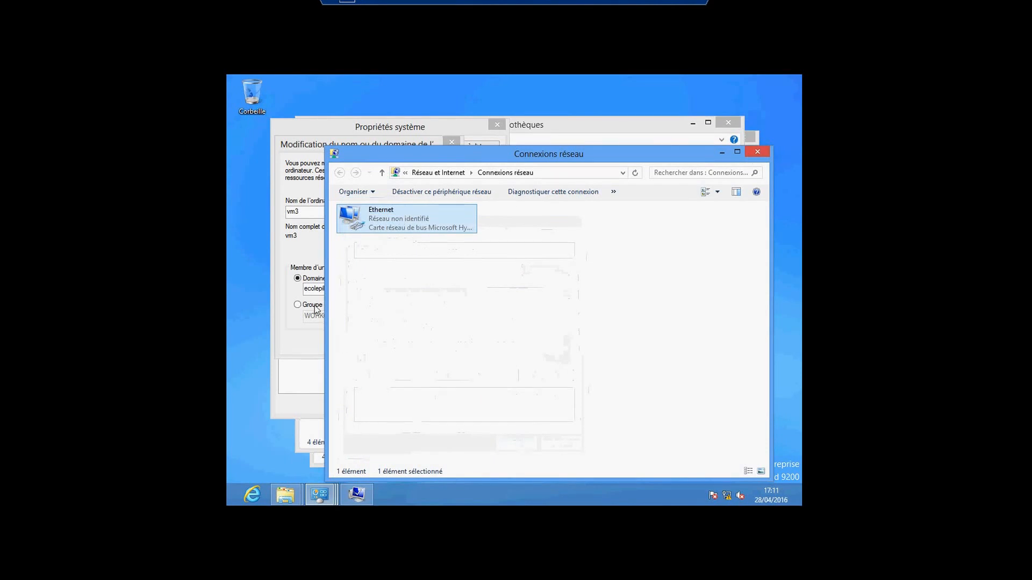
{"action": "left_click", "coordinate": [753, 154]}
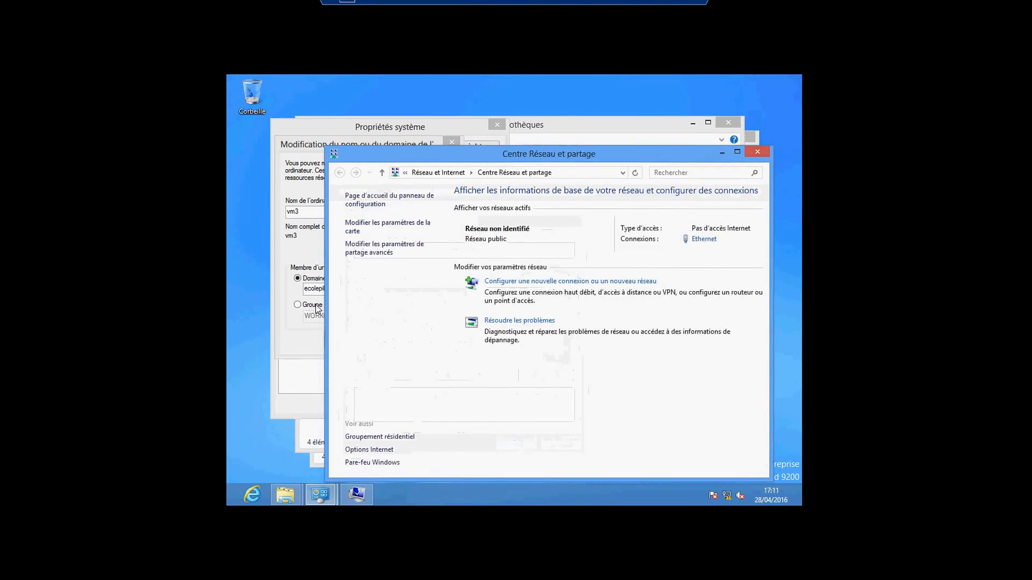
Close Centre Réseau et partage, minimize Paint on the host, and return to vm3
{"action": "left_click", "coordinate": [759, 155]}
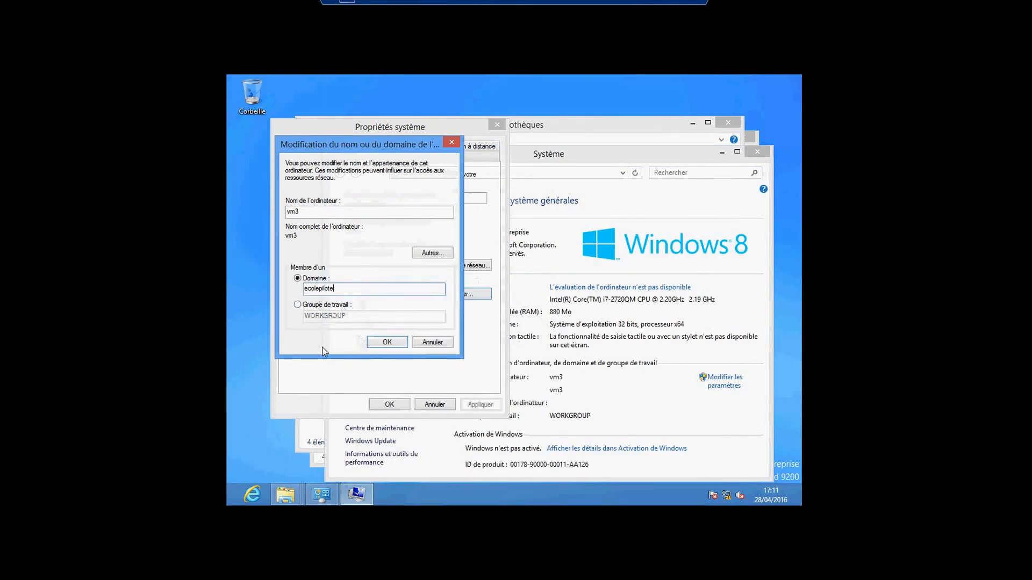
{"action": "left_click", "coordinate": [387, 347]}
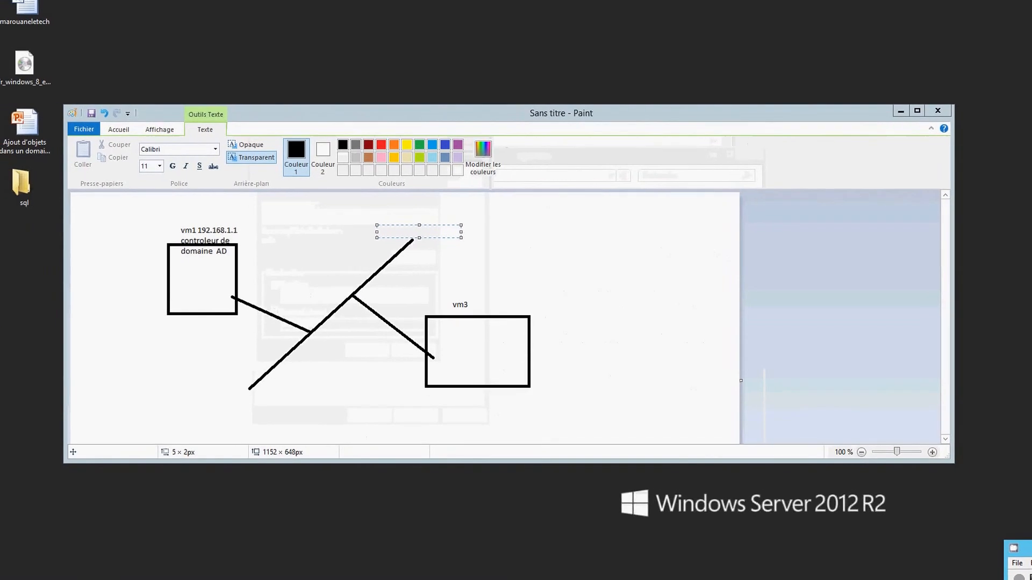
{"action": "left_click", "coordinate": [469, 579]}
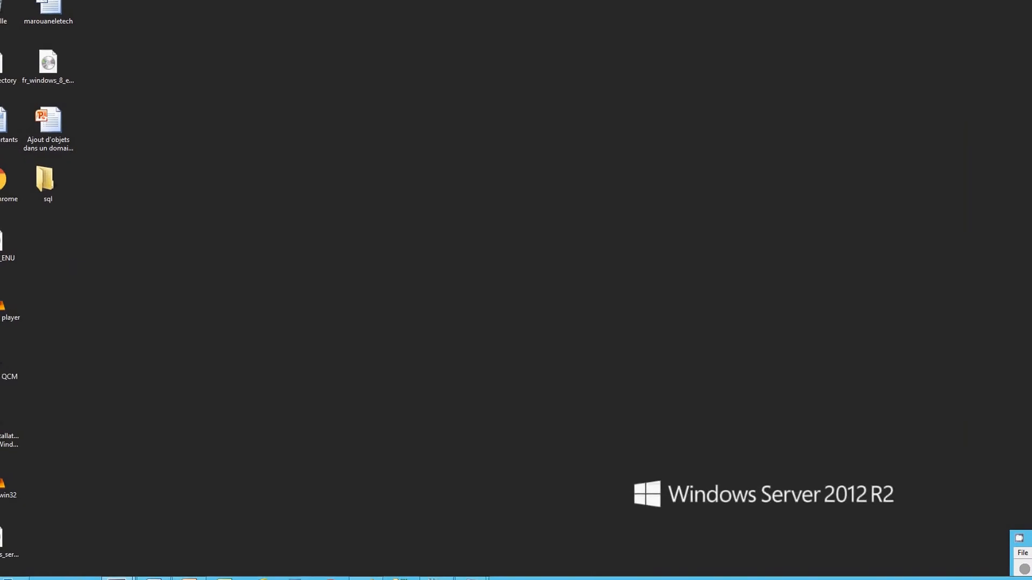
{"action": "mouse_move", "coordinate": [473, 578]}
{"action": "left_click", "coordinate": [523, 538]}
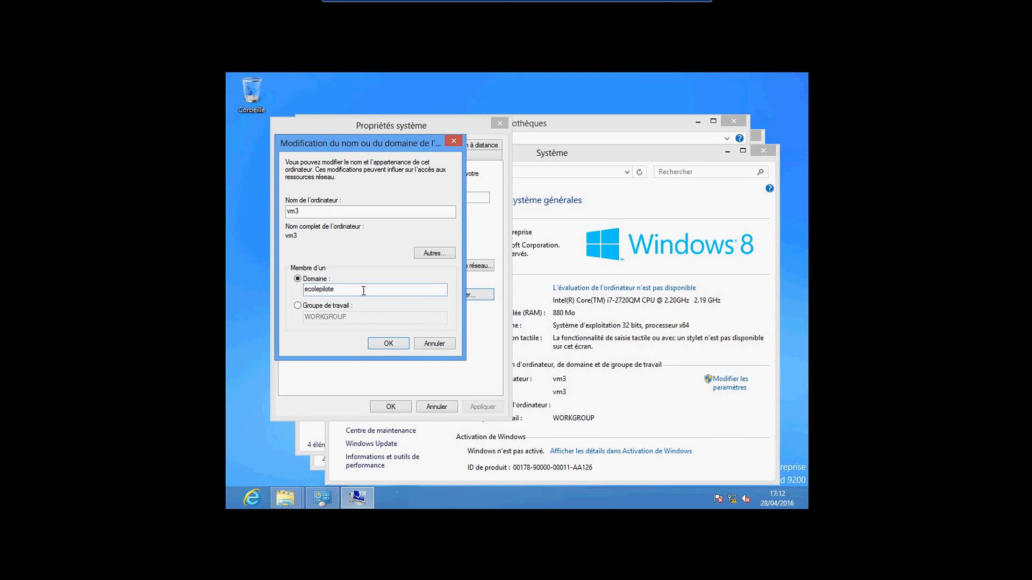
Change the domain to ecolepilote.com, submit the join, and dismiss the domain-controller error
{"action": "type", "text": "com"}
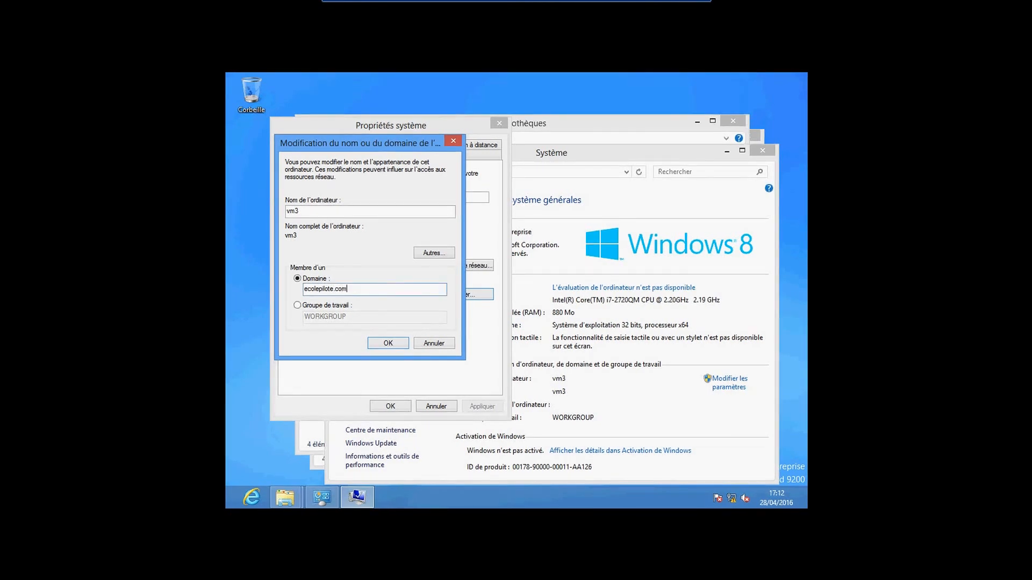
{"action": "left_click", "coordinate": [401, 347]}
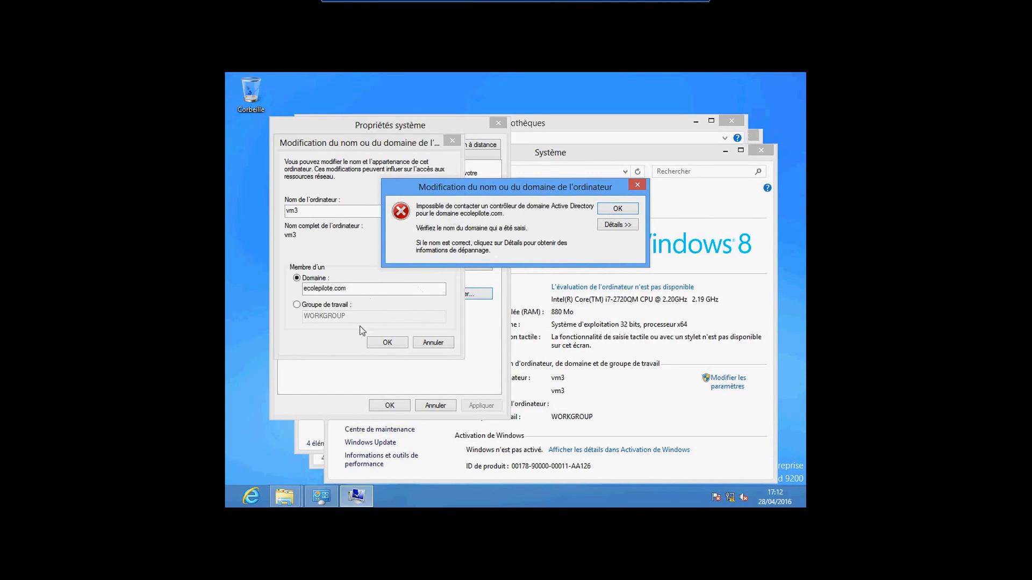
{"action": "key", "text": "Return"}
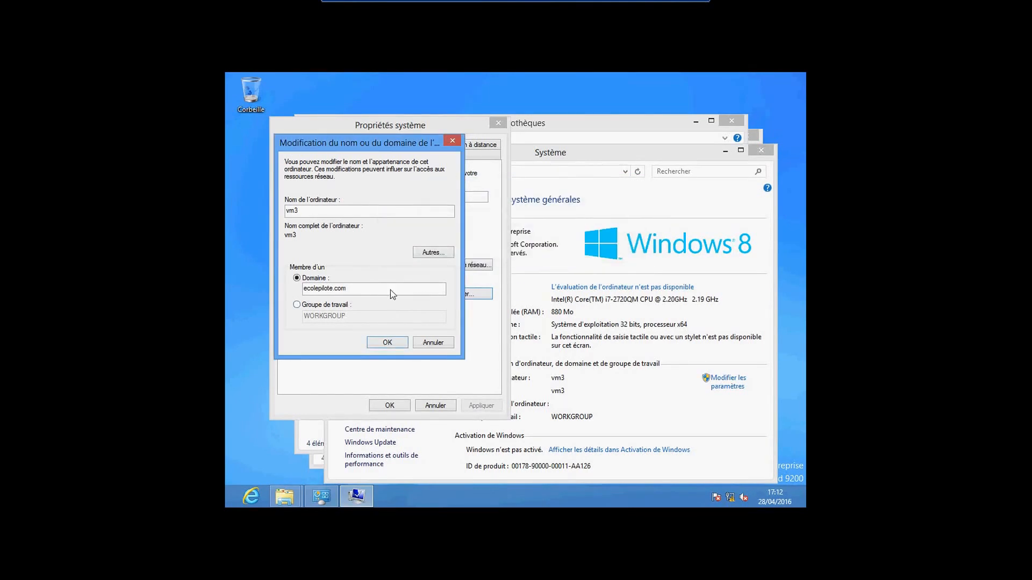
Erase the domain name and list vm3's network adapters via Centre Réseau et partage
{"action": "left_click", "coordinate": [393, 292]}
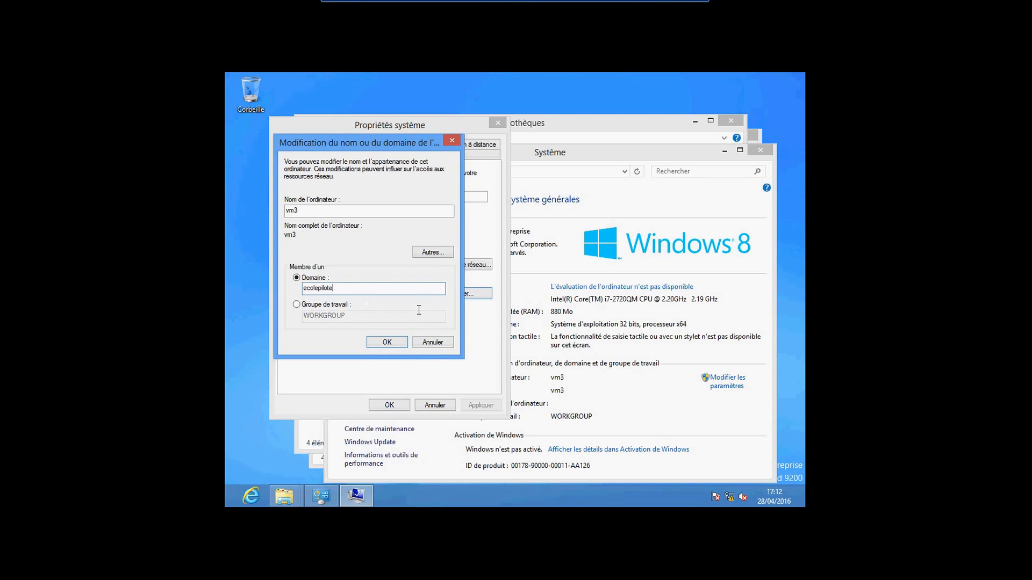
{"action": "key", "text": "BackSpace"}
{"action": "key", "text": "BackSpace"}
{"action": "key", "text": "BackSpace"}
{"action": "key", "text": "BackSpace"}
{"action": "key", "text": "BackSpace"}
{"action": "key", "text": "BackSpace"}
{"action": "key", "text": "BackSpace"}
{"action": "key", "text": "BackSpace"}
{"action": "key", "text": "BackSpace"}
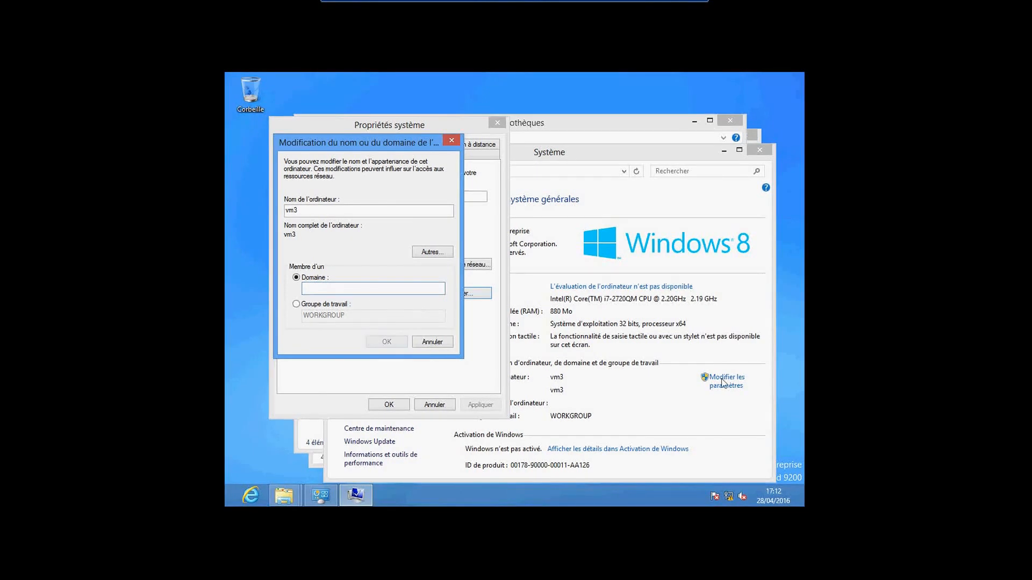
{"action": "right_click", "coordinate": [729, 497]}
{"action": "left_click", "coordinate": [718, 490]}
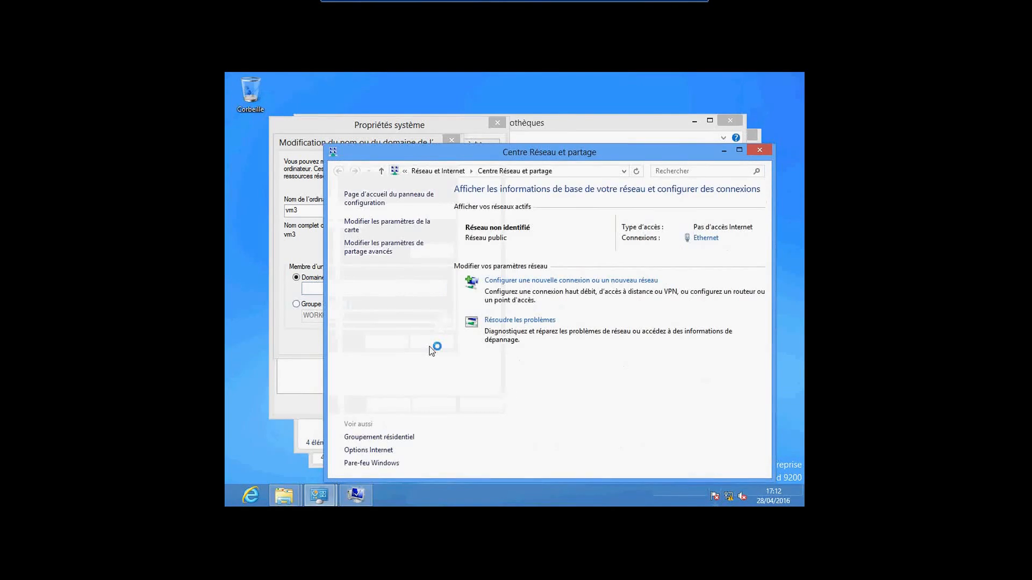
{"action": "left_click", "coordinate": [352, 225]}
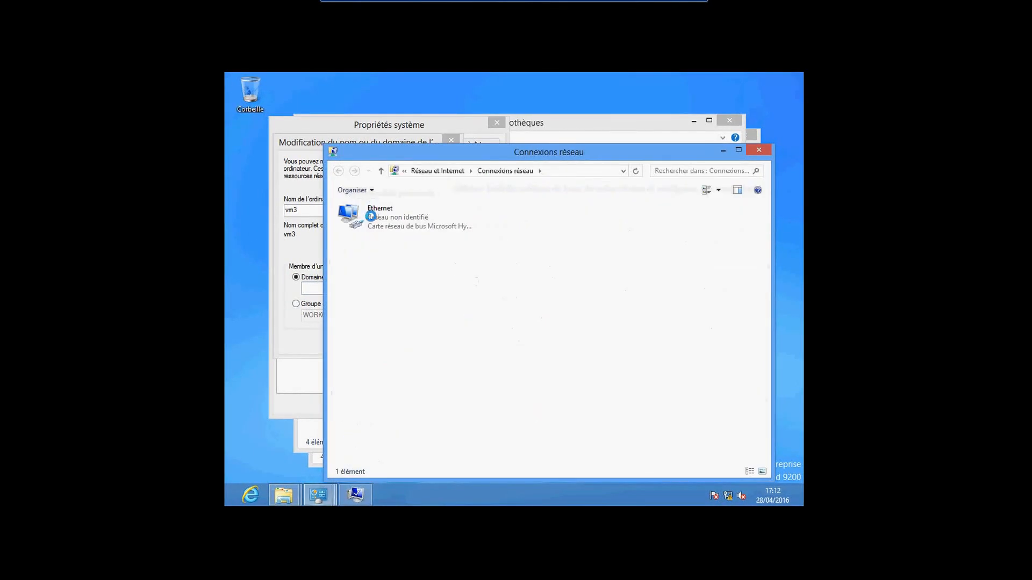
{"action": "left_click", "coordinate": [367, 219]}
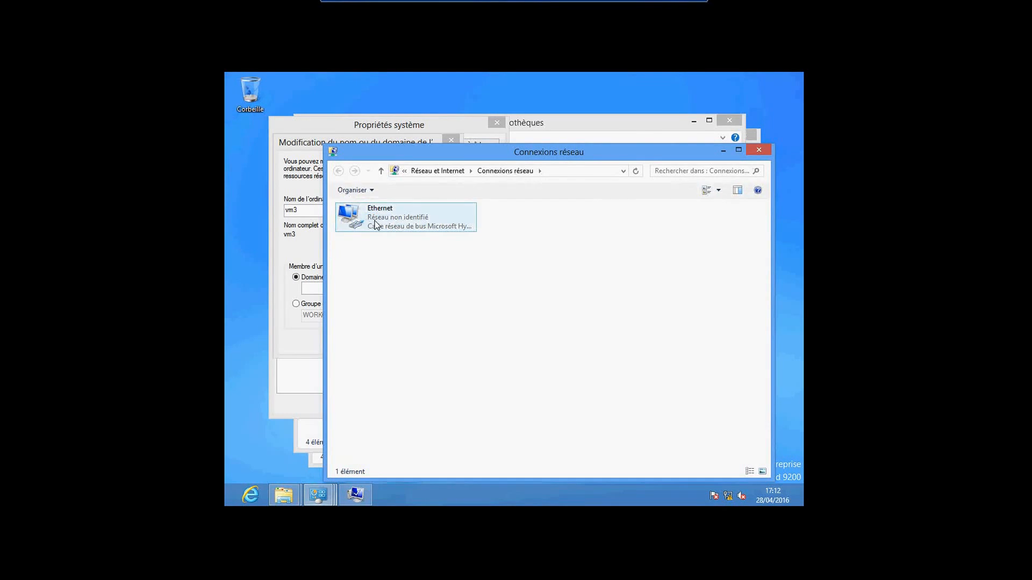
Open the Ethernet adapter's IPv4 settings showing DNS 192.168.1.1, then minimize the VM window
{"action": "double_click", "coordinate": [374, 221]}
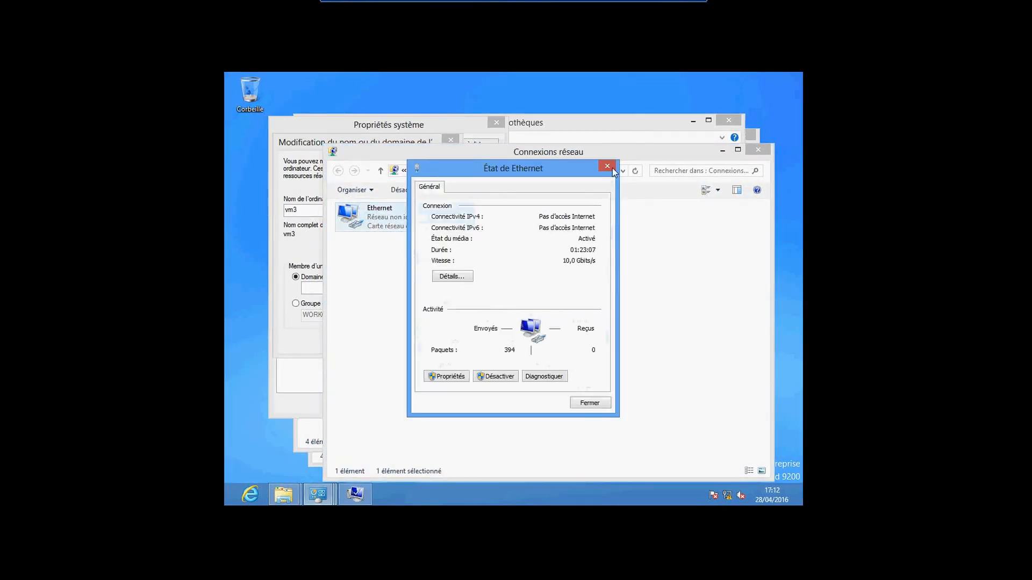
{"action": "right_click", "coordinate": [376, 225]}
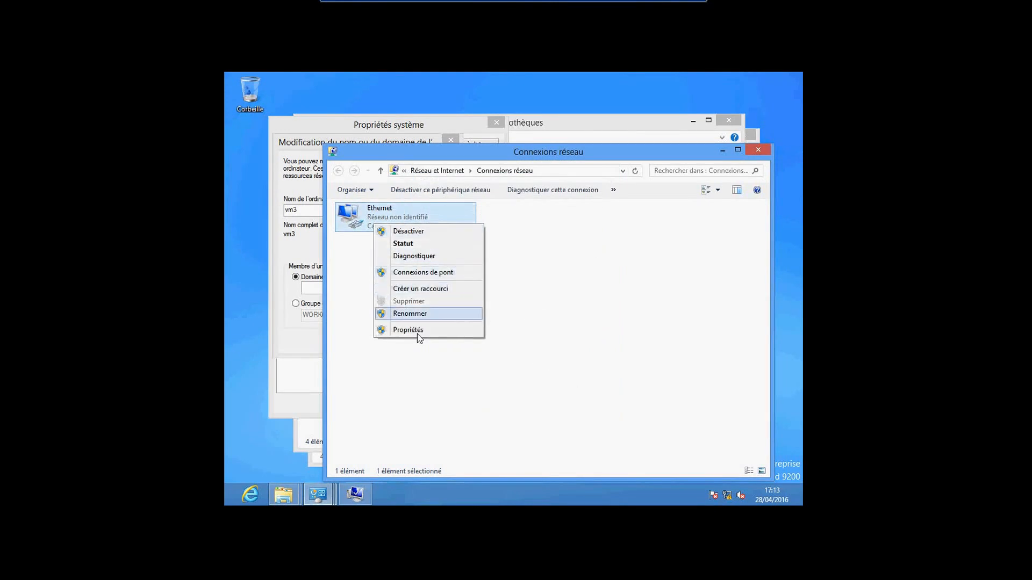
{"action": "left_click", "coordinate": [418, 331]}
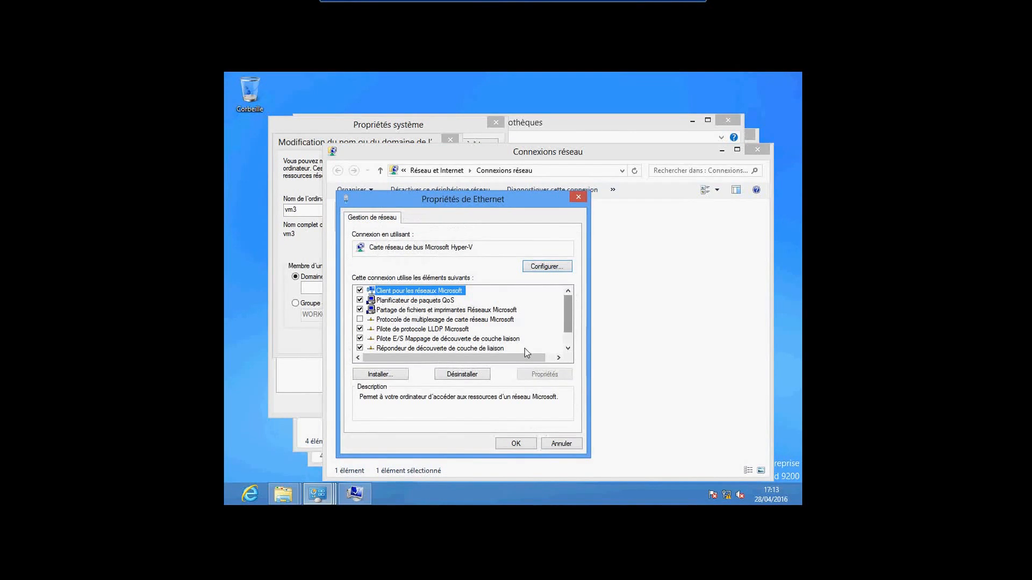
{"action": "scroll", "coordinate": [569, 350], "scroll_direction": "down", "scroll_amount": 2}
{"action": "double_click", "coordinate": [463, 349]}
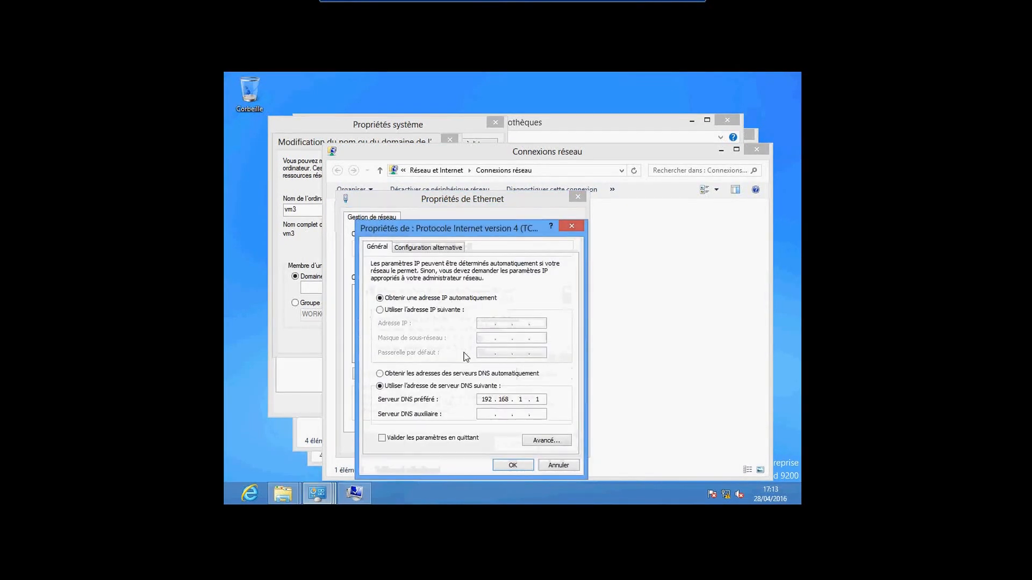
{"action": "left_click", "coordinate": [660, 0]}
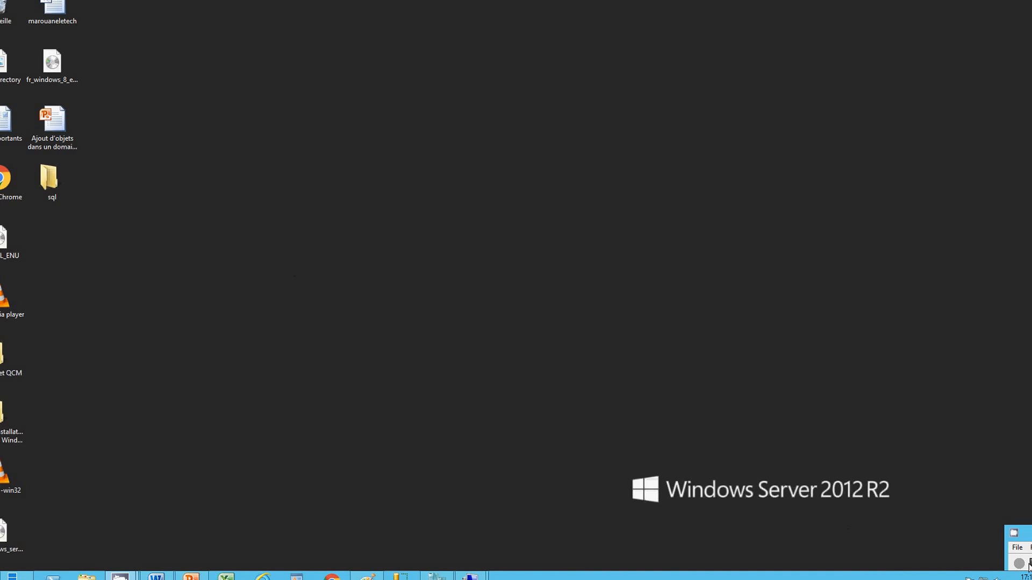
Return to vm3 and open Ordinateur's Propriétés computer name settings, showing vm3 in WORKGROUP
{"action": "mouse_move", "coordinate": [470, 576]}
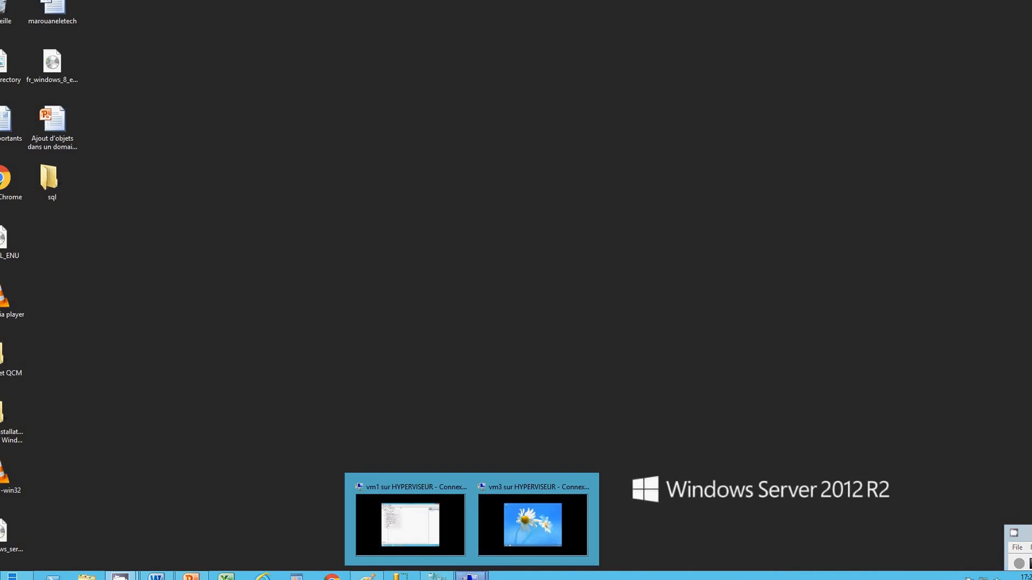
{"action": "left_click", "coordinate": [498, 532]}
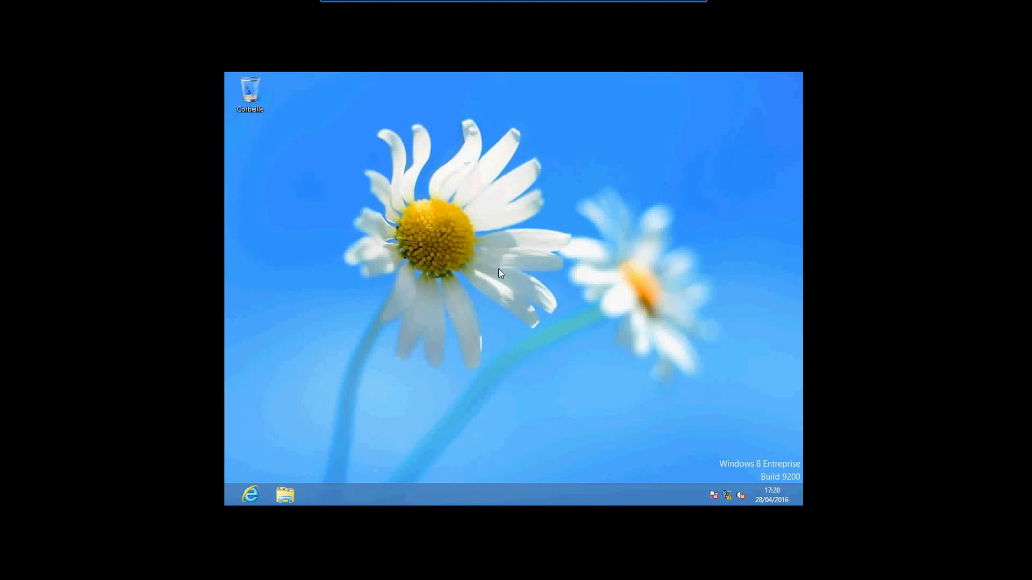
{"action": "left_click", "coordinate": [288, 498]}
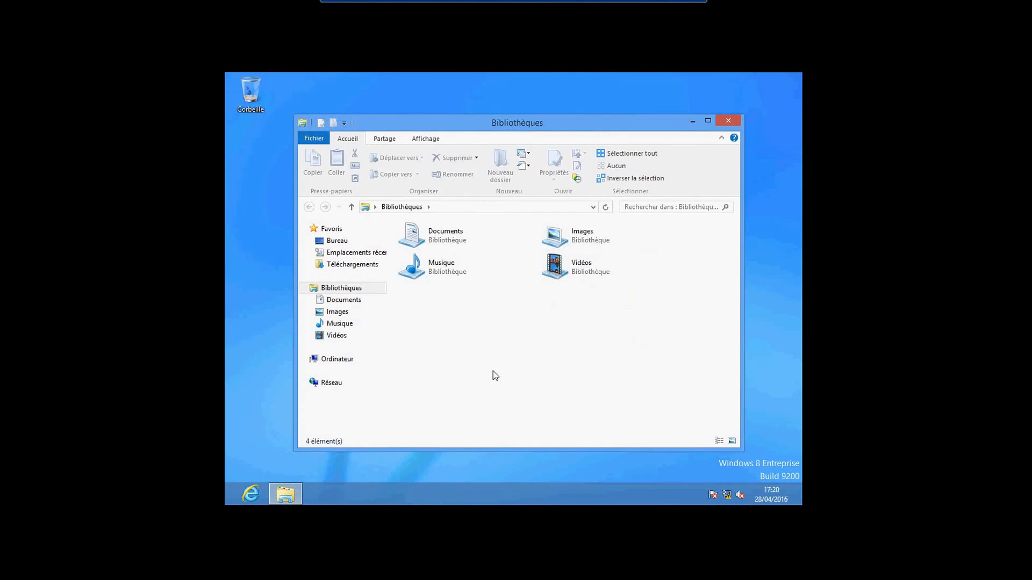
{"action": "left_click", "coordinate": [344, 360]}
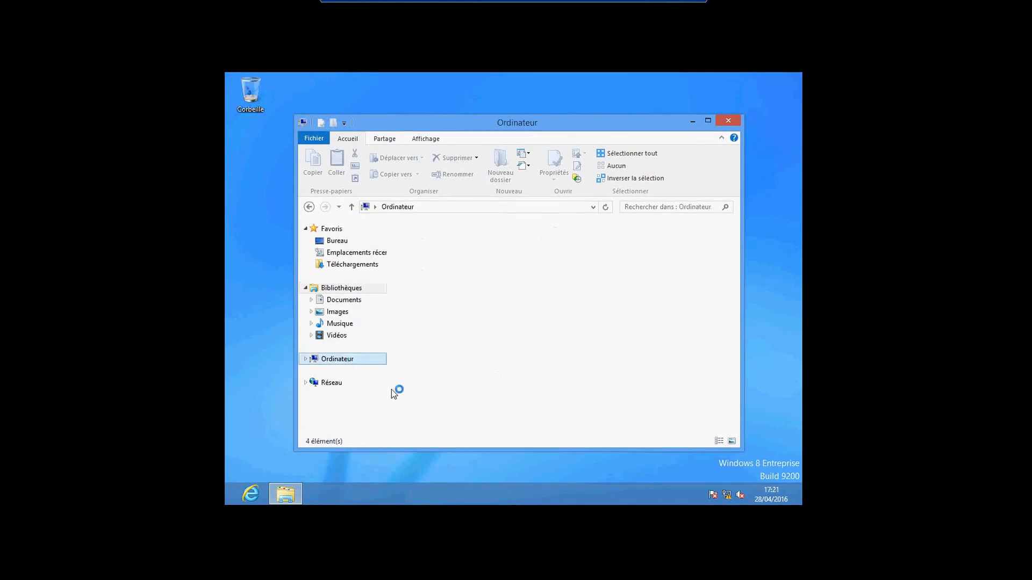
{"action": "right_click", "coordinate": [333, 363]}
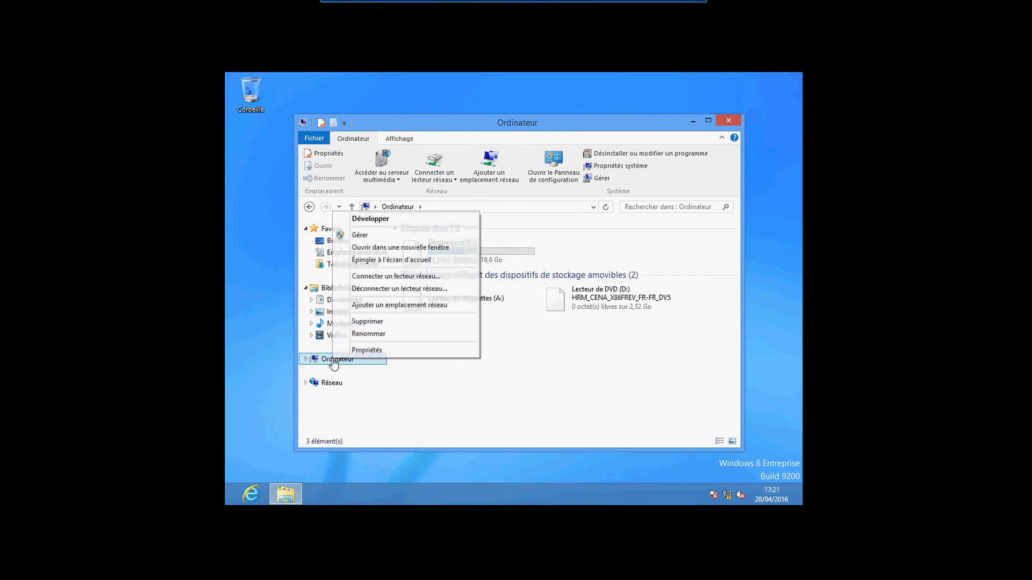
{"action": "left_click", "coordinate": [361, 352]}
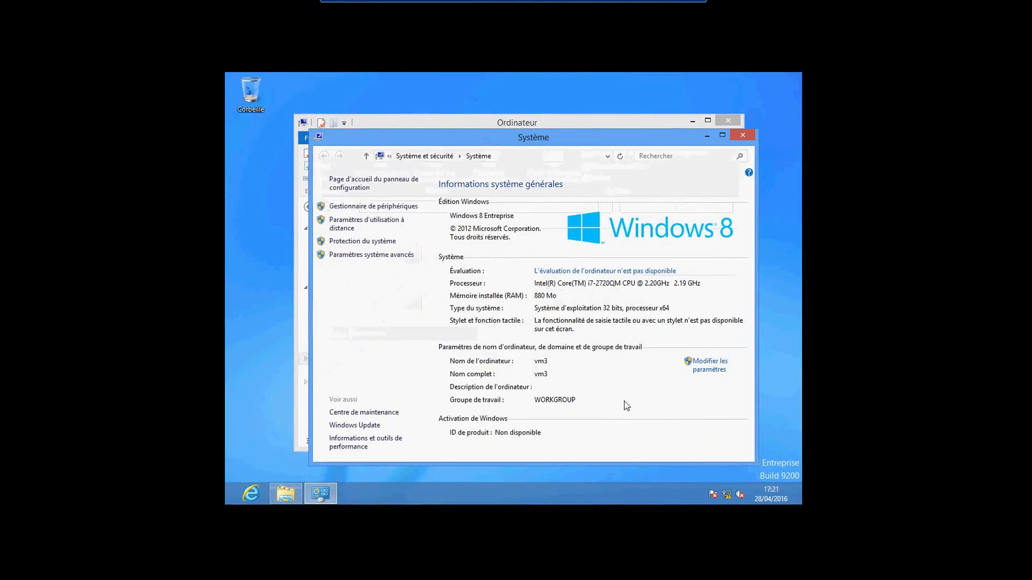
{"action": "left_click", "coordinate": [708, 365]}
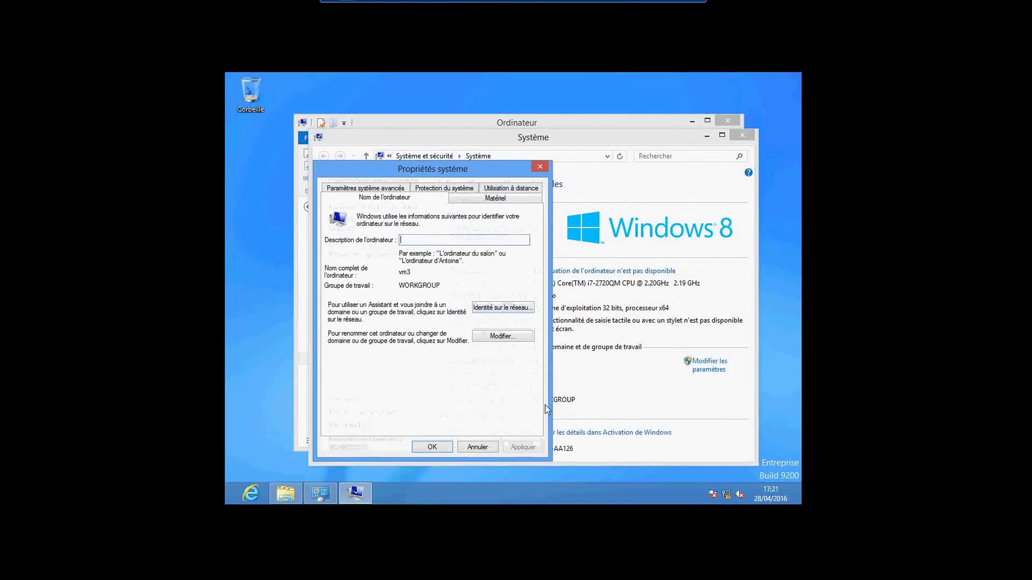
Set vm3's domain to ecolepilote.com and authorise the join with the domain account's user name and password
{"action": "left_click", "coordinate": [503, 336]}
{"action": "left_click", "coordinate": [340, 321]}
{"action": "type", "text": "ecol"}
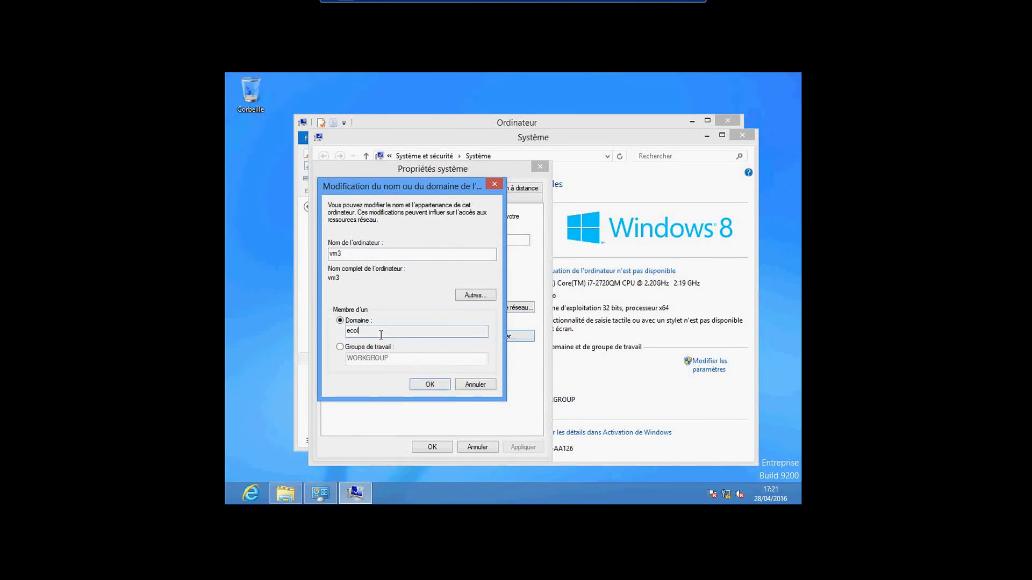
{"action": "type", "text": "epilote"}
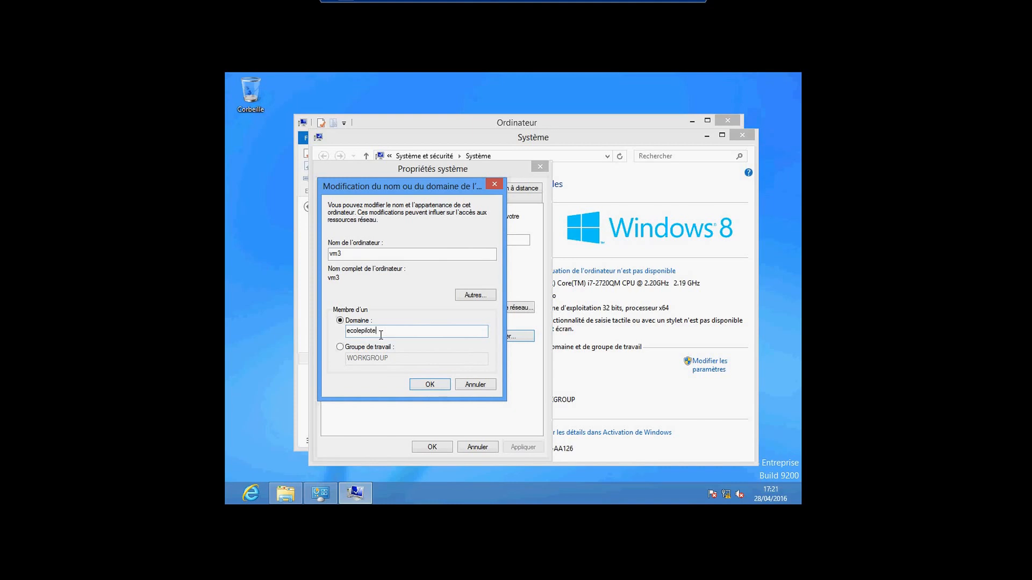
{"action": "type", "text": ".com"}
{"action": "left_click", "coordinate": [430, 384]}
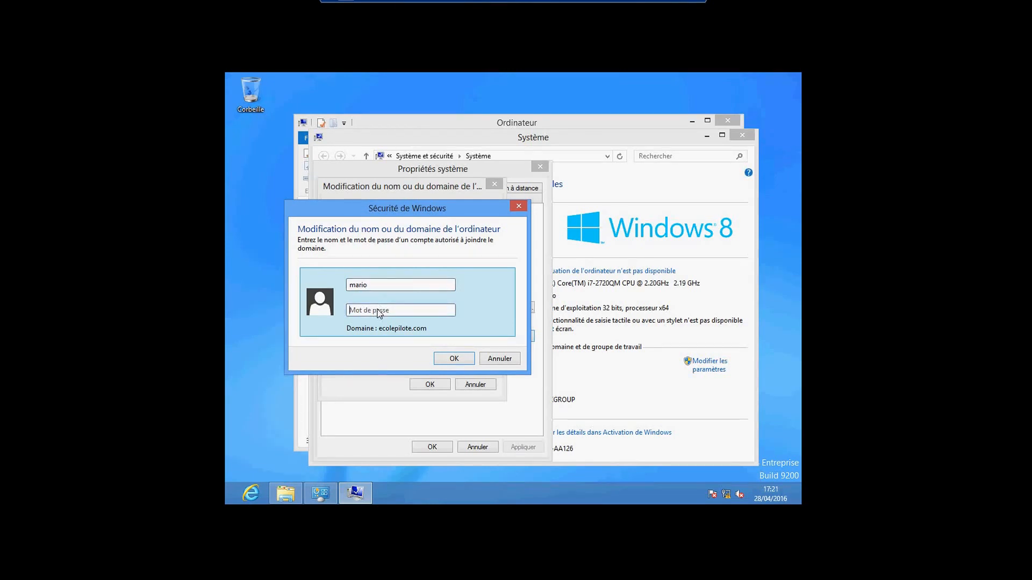
{"action": "type", "text": "P"}
{"action": "type", "text": "•••••••"}
{"action": "left_click", "coordinate": [458, 359]}
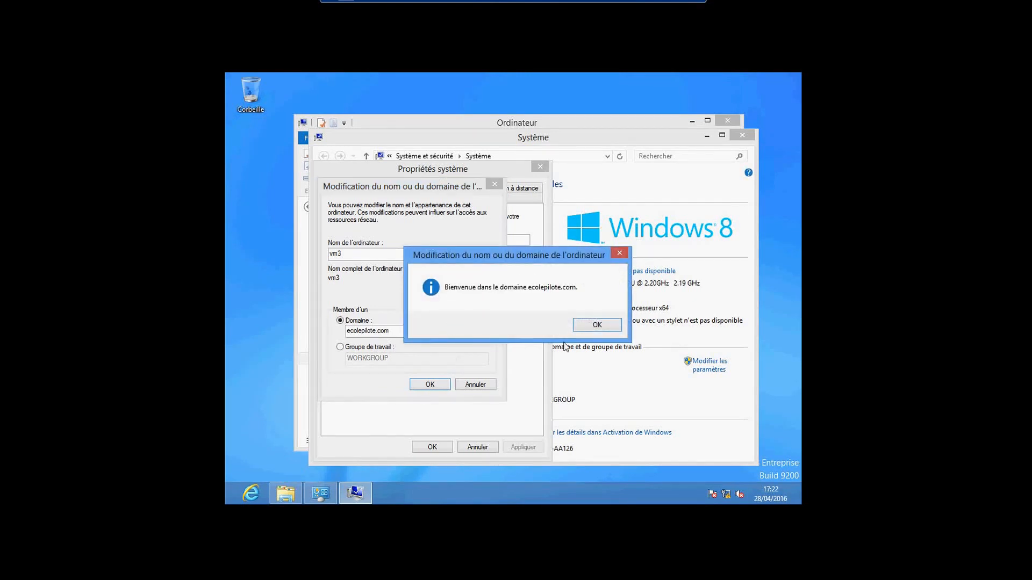
Dismiss the welcome and restart notices, close Propriétés système, and restart vm3 now
{"action": "left_click", "coordinate": [588, 327]}
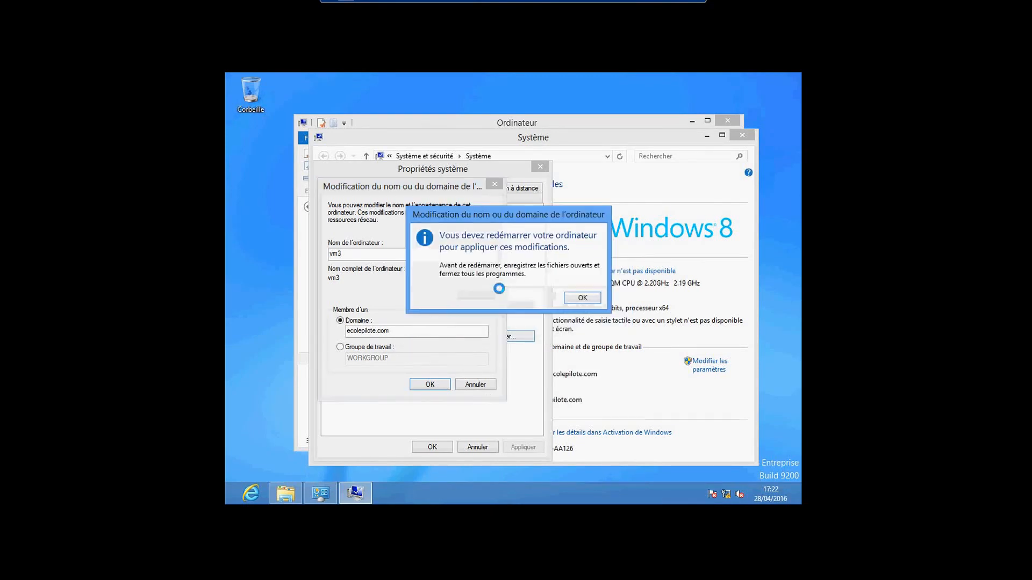
{"action": "left_click", "coordinate": [584, 303]}
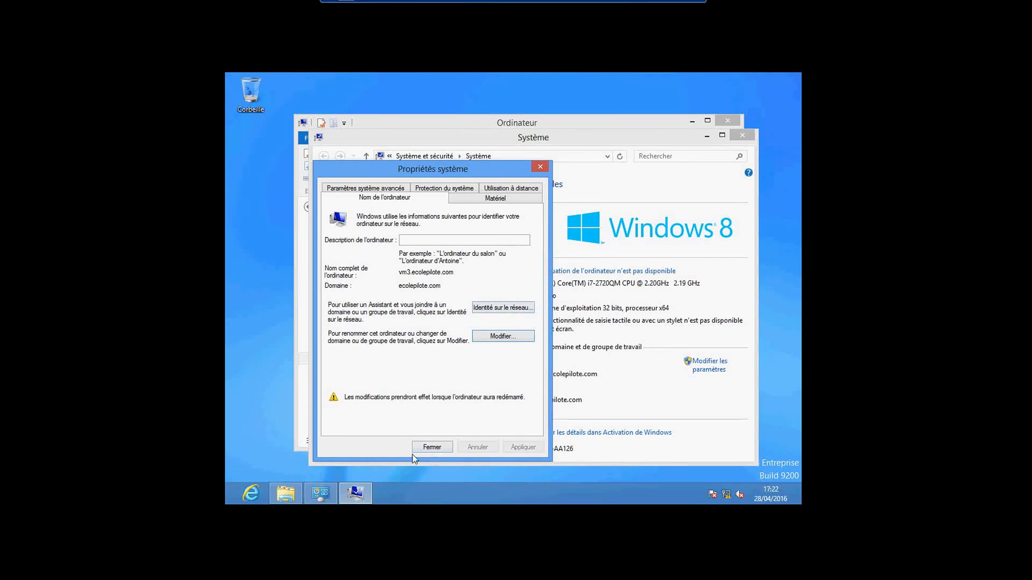
{"action": "left_click", "coordinate": [426, 448]}
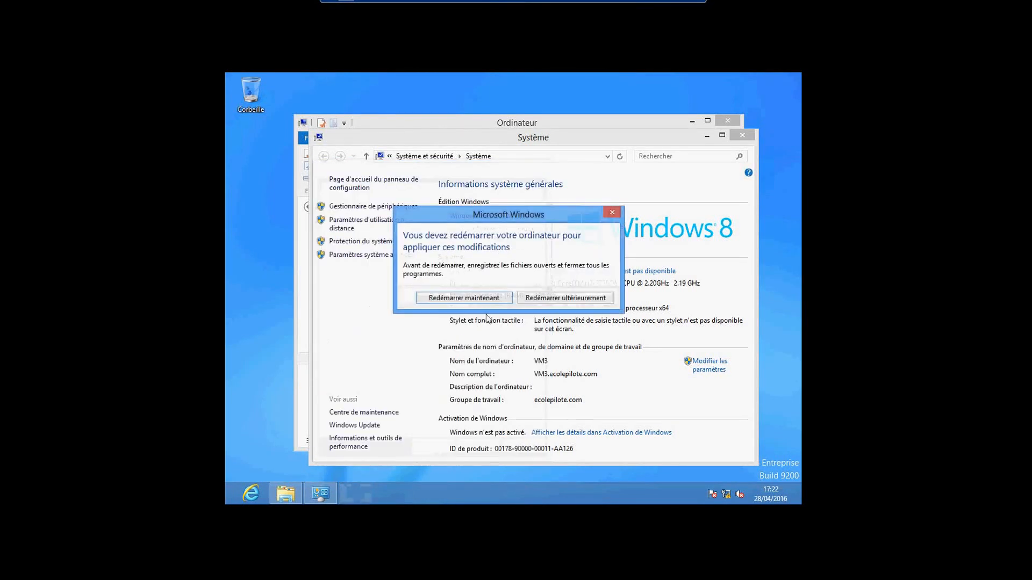
{"action": "key", "text": "Return"}
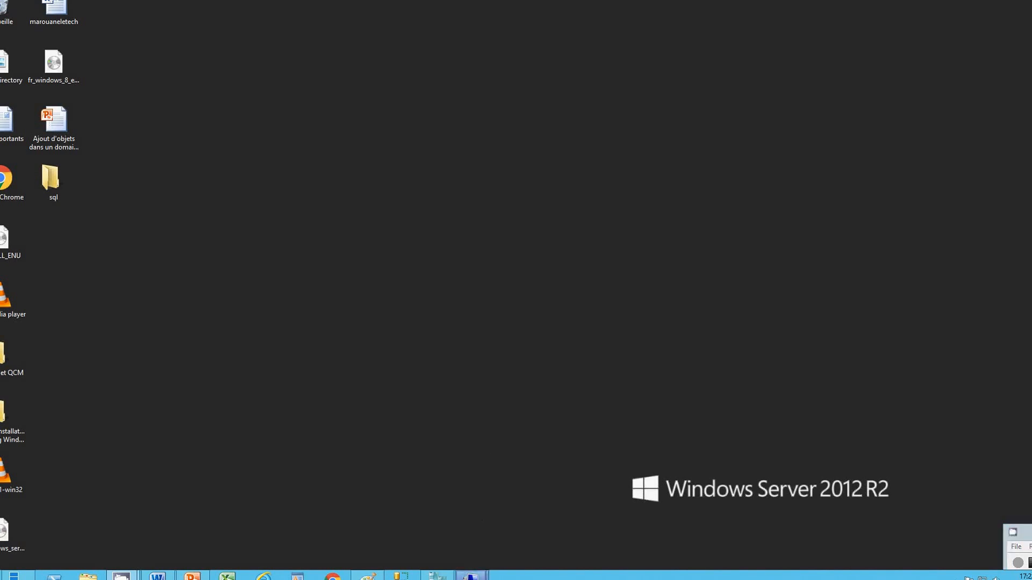
Switch to vm1, dismiss the DHCP menu, and open Active Directory Users and Computers from Outils
{"action": "mouse_move", "coordinate": [471, 574]}
{"action": "left_click", "coordinate": [415, 538]}
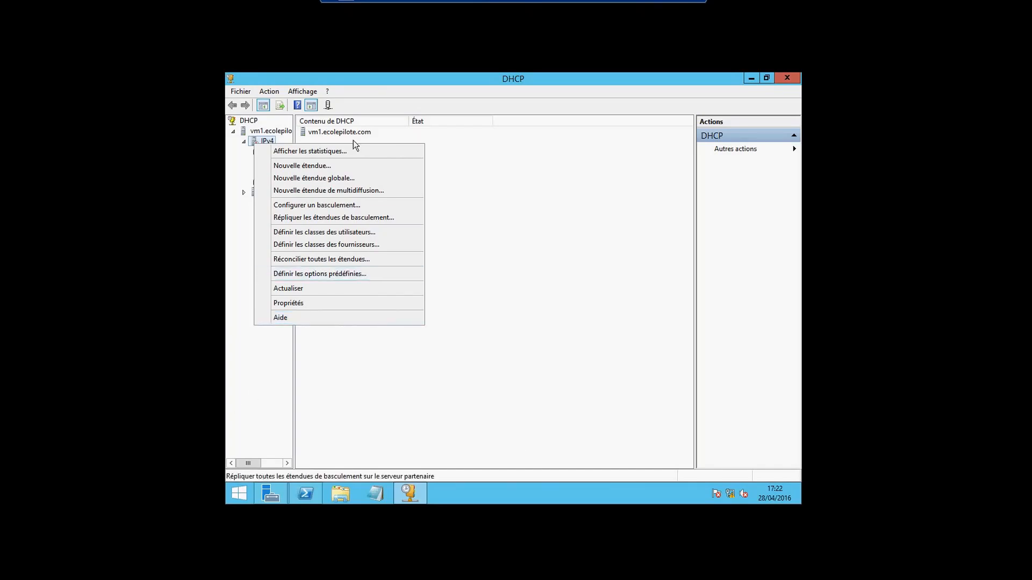
{"action": "left_click", "coordinate": [450, 386]}
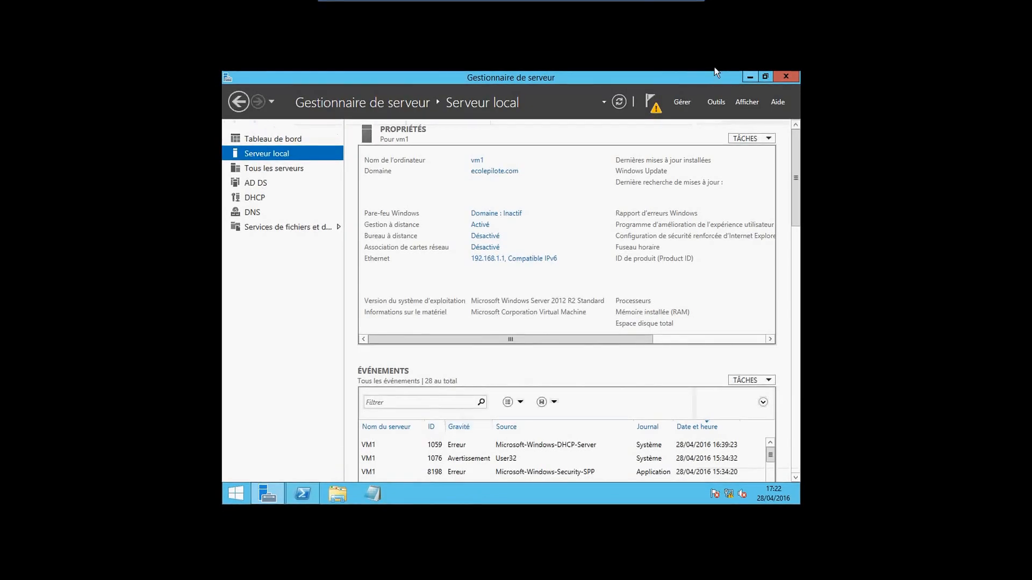
{"action": "left_click", "coordinate": [715, 103]}
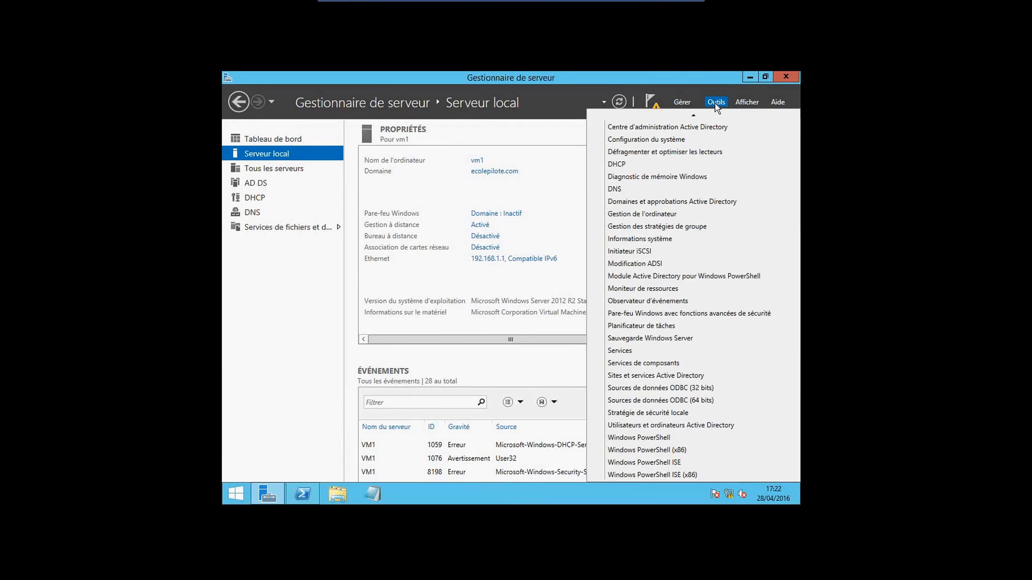
{"action": "left_click", "coordinate": [680, 423]}
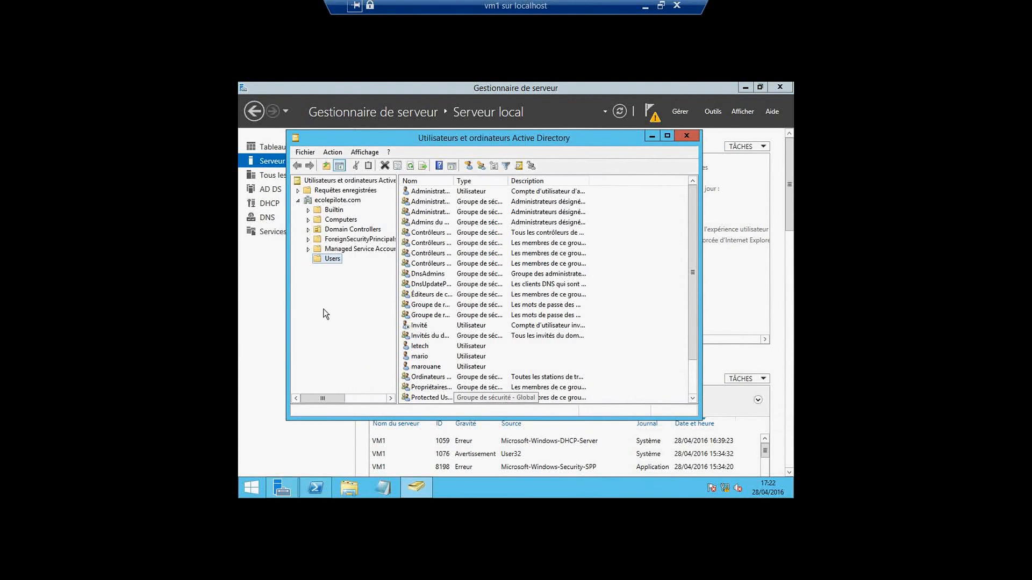
{"action": "left_click", "coordinate": [328, 220]}
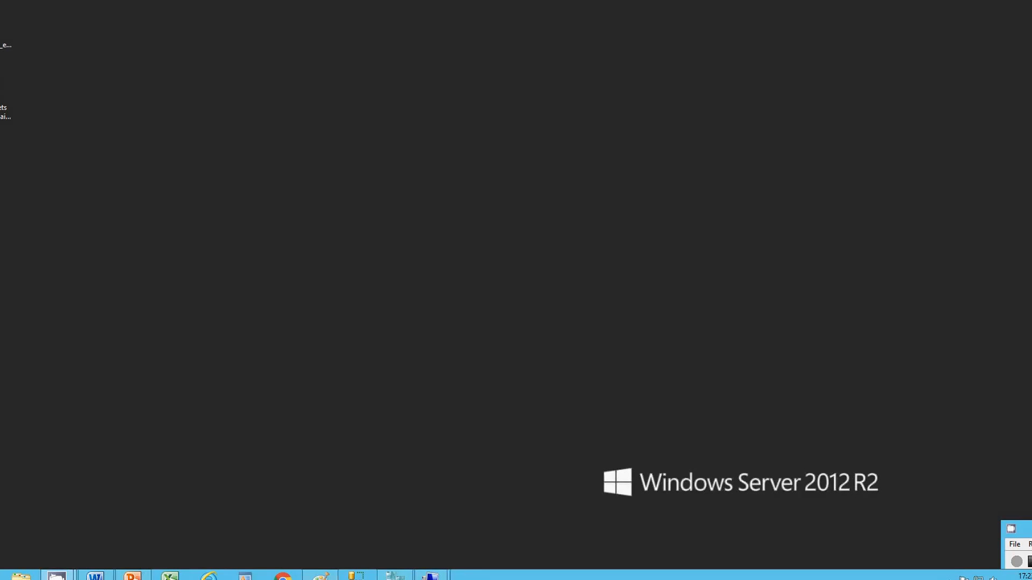
Review the Paint diagram linking vm1 and vm3, then switch back to vm3 configuring Windows
{"action": "left_click", "coordinate": [329, 575]}
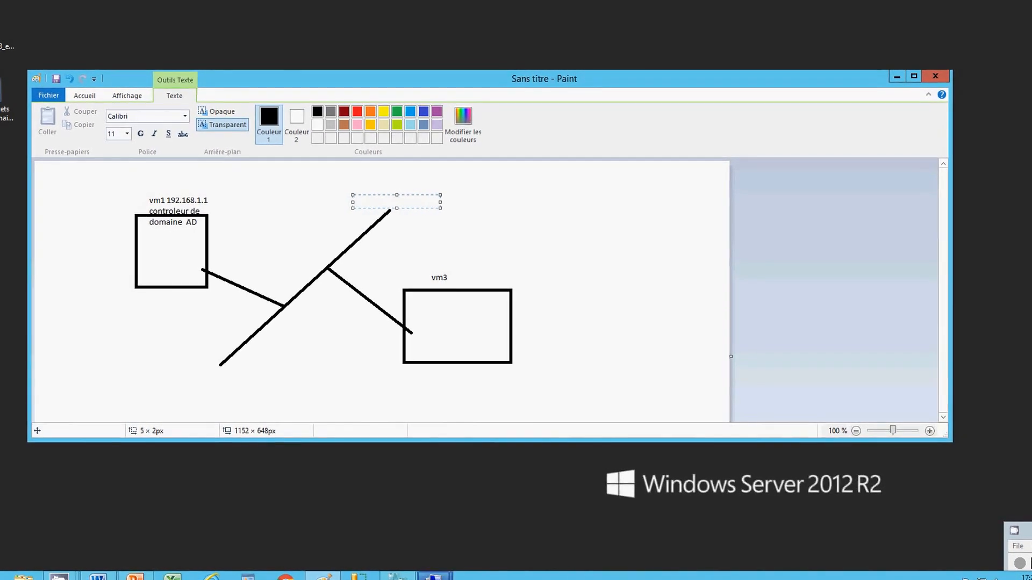
{"action": "mouse_move", "coordinate": [433, 576]}
{"action": "left_click", "coordinate": [469, 511]}
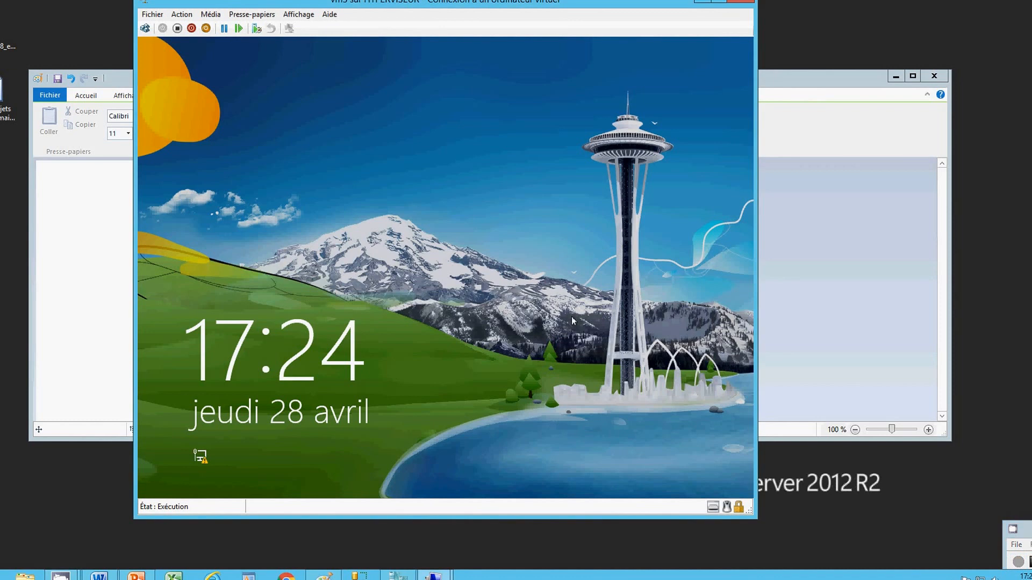
Dismiss vm3's lock screen and choose the 'Autre utilisateur' sign-in tile
{"action": "left_click", "coordinate": [572, 320]}
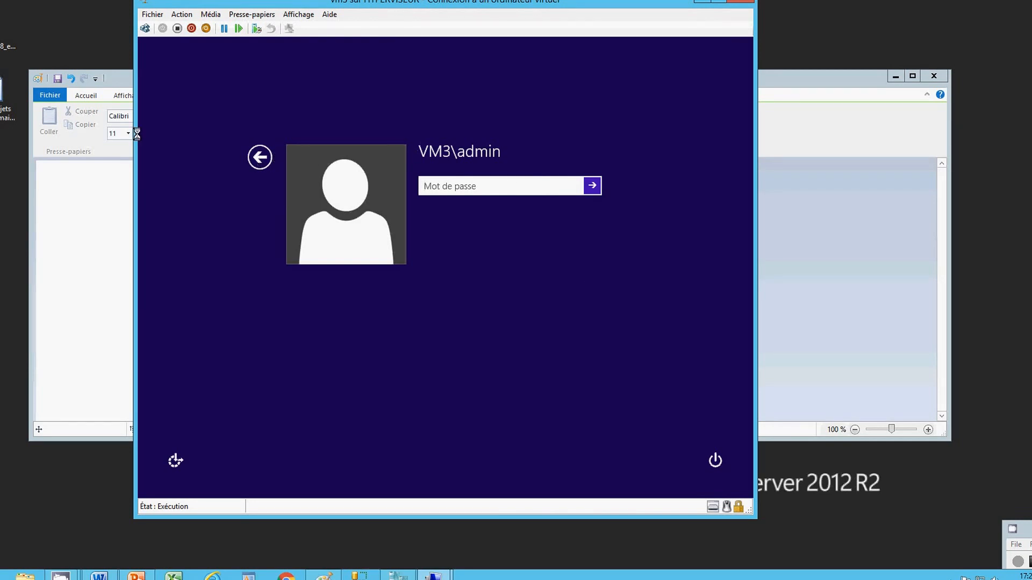
{"action": "left_click", "coordinate": [259, 157]}
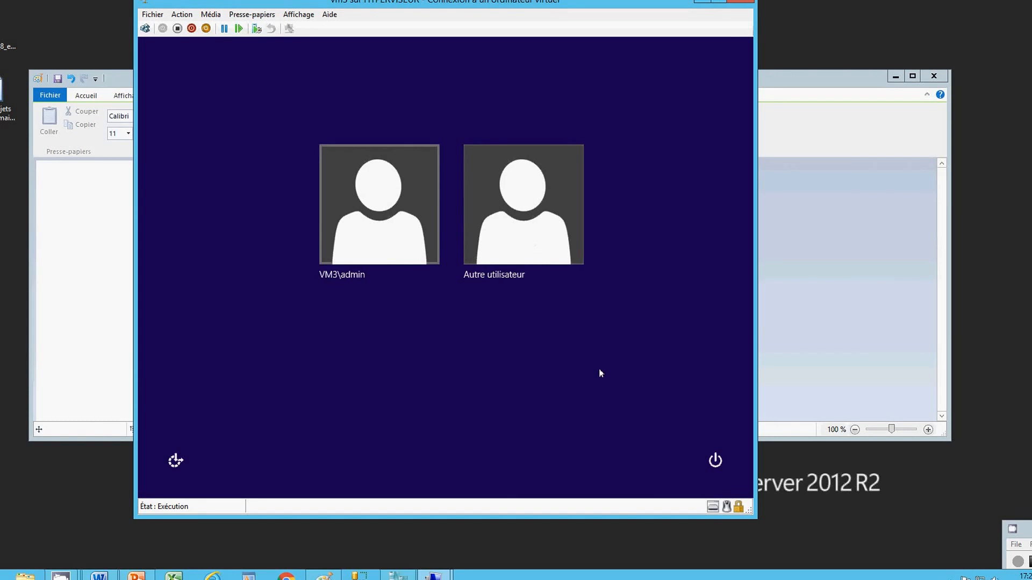
{"action": "left_click", "coordinate": [551, 264]}
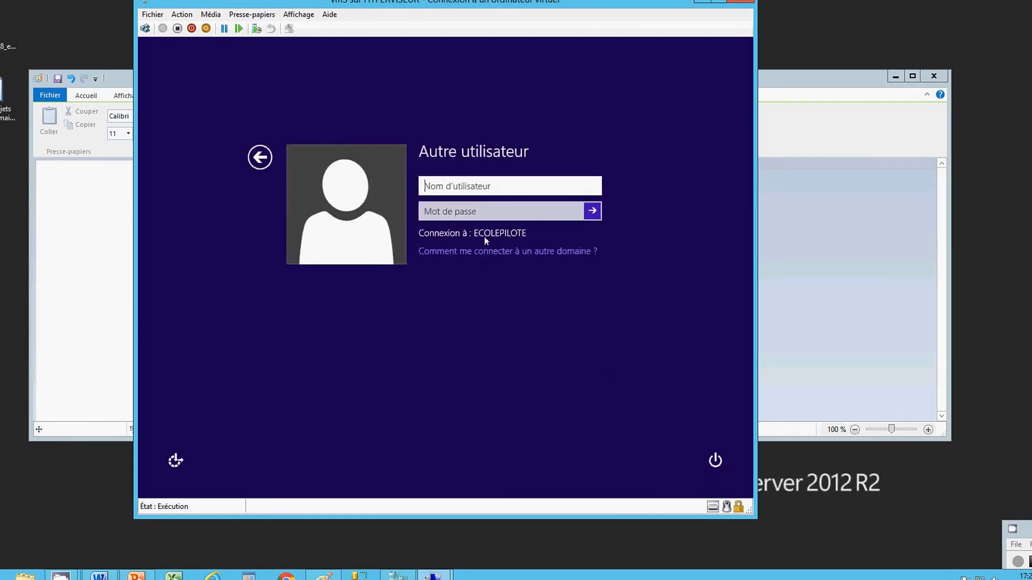
Sign in to vm3 with an ecolepilote domain user name in domain\username form and its password
{"action": "left_click", "coordinate": [509, 252]}
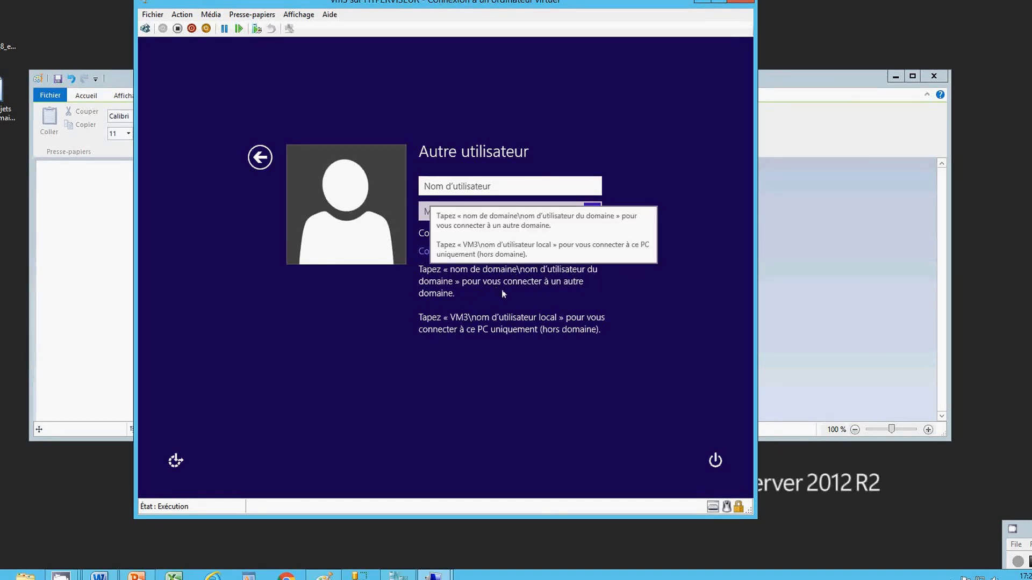
{"action": "left_click", "coordinate": [456, 186]}
{"action": "left_click", "coordinate": [455, 186]}
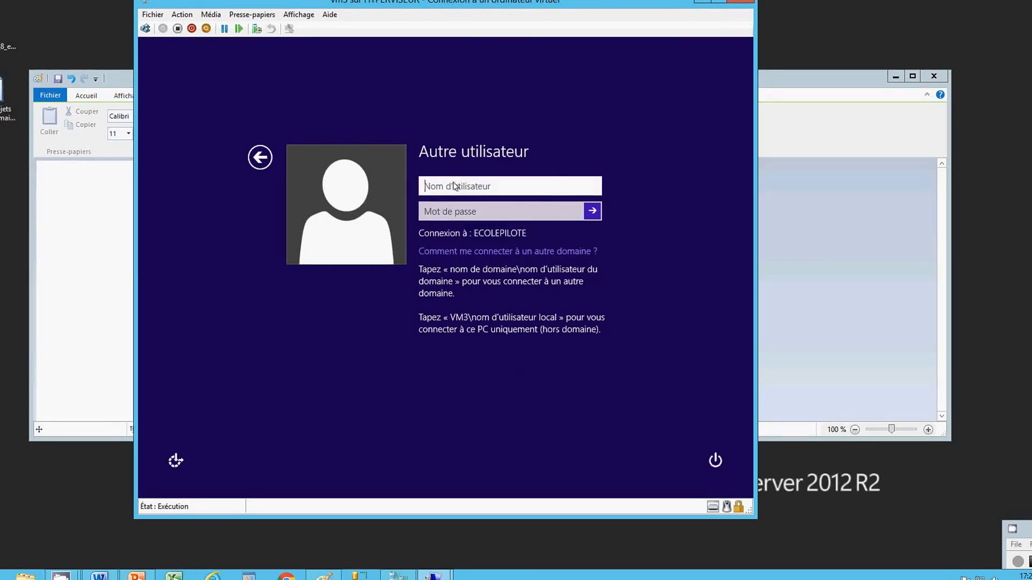
{"action": "type", "text": "ecolepilote\\"}
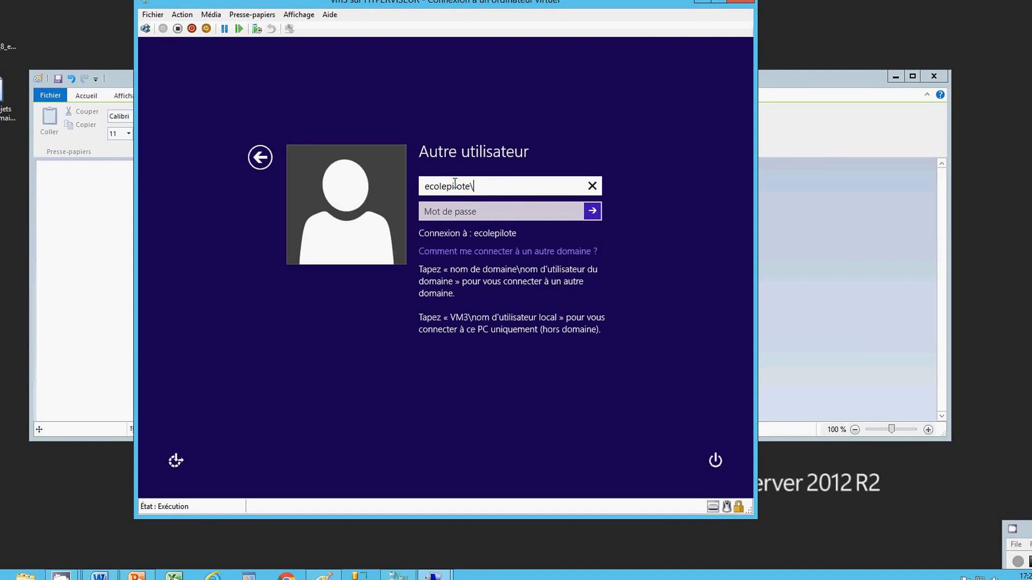
{"action": "type", "text": "mario"}
{"action": "left_click", "coordinate": [478, 211]}
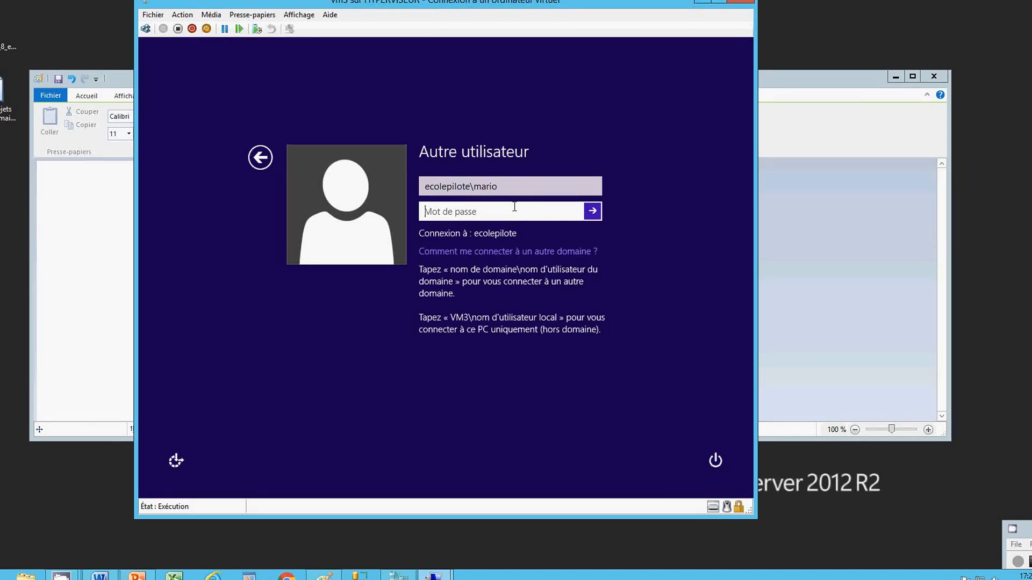
{"action": "type", "text": "********"}
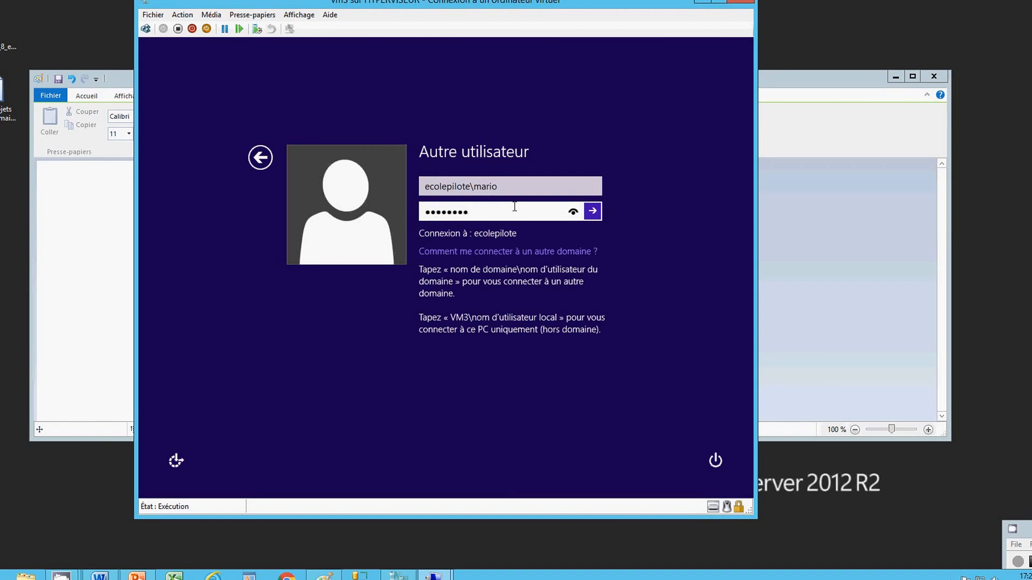
{"action": "key", "text": "Return"}
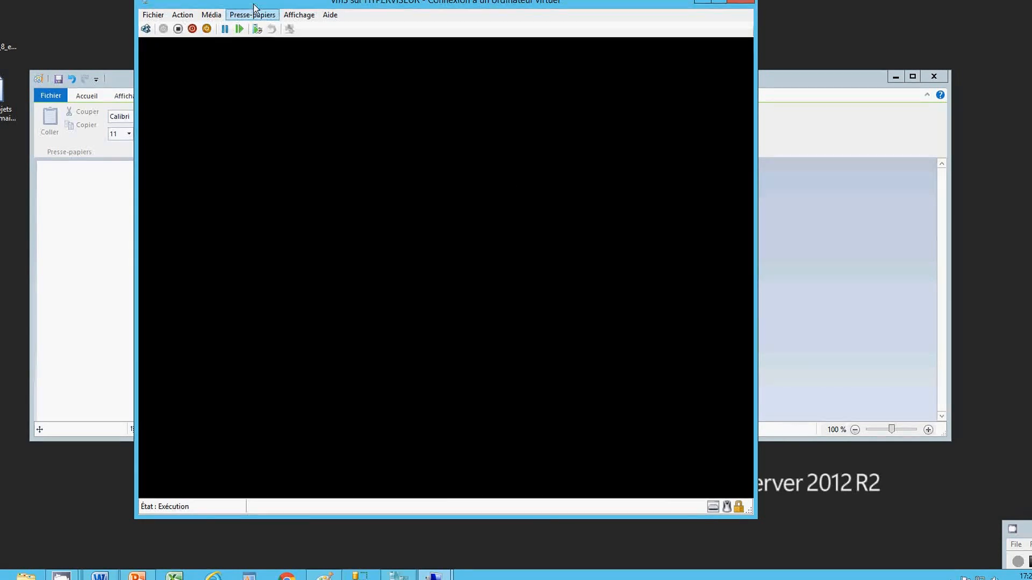
Switch the vm3 connection to Mode plein écran from the Affichage menu
{"action": "left_click", "coordinate": [299, 17]}
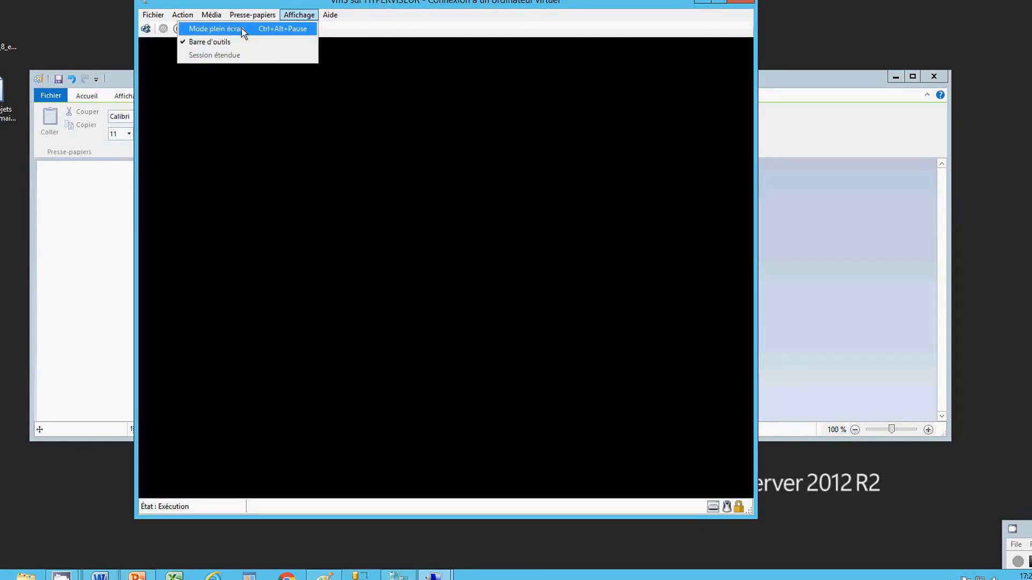
{"action": "left_click", "coordinate": [279, 30]}
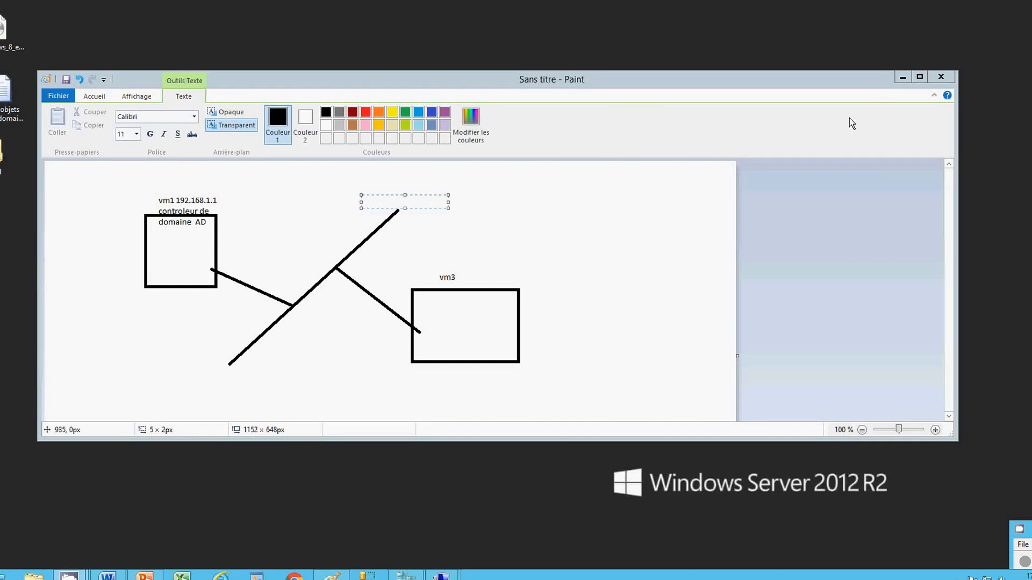
Minimize the Paint diagram and bring up the Word document with the subscribe message
{"action": "left_click", "coordinate": [899, 78]}
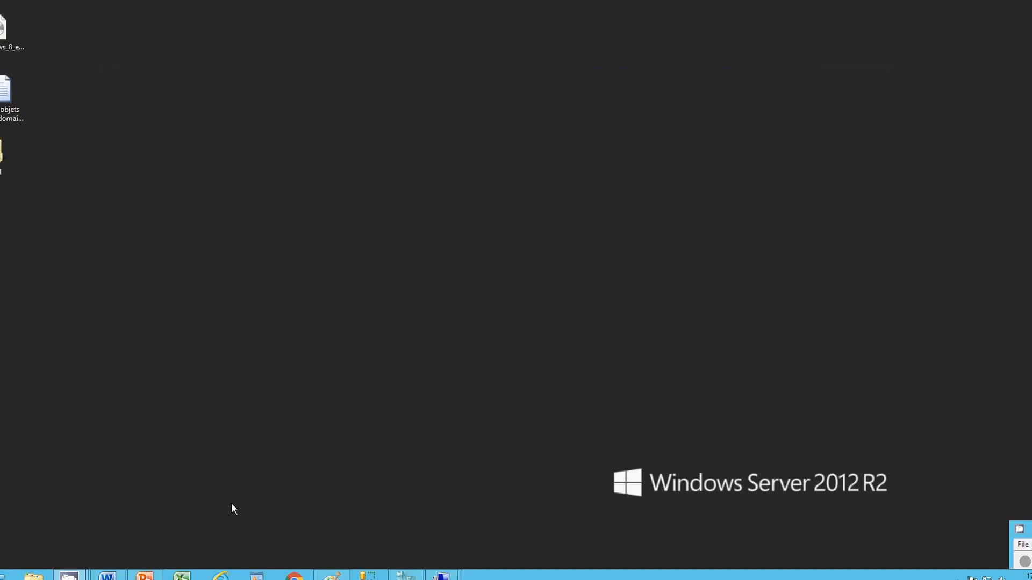
{"action": "left_click", "coordinate": [107, 577]}
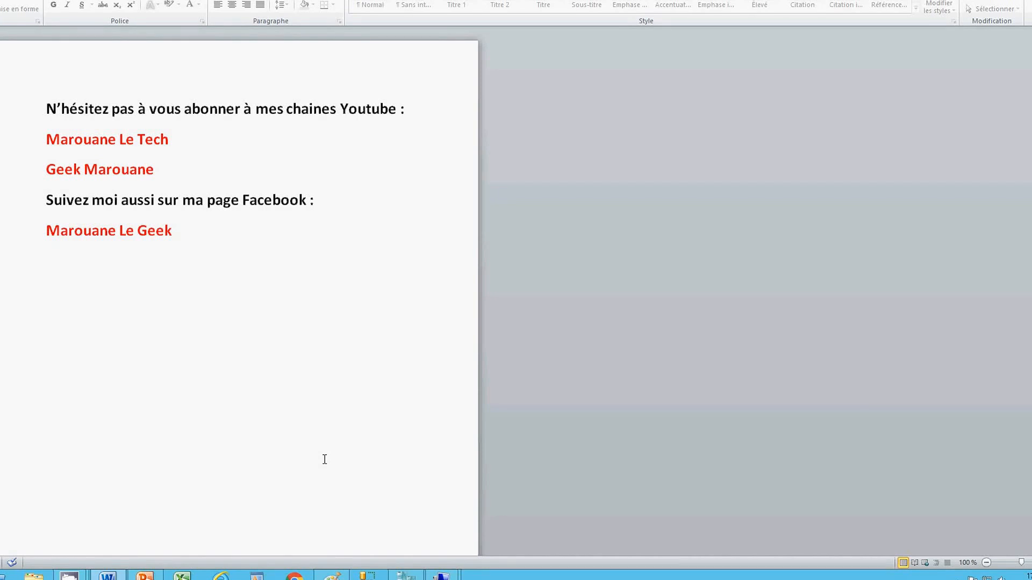
Preview the open VM windows, then hide Word with Win+D to show the server desktop
{"action": "left_click", "coordinate": [441, 575]}
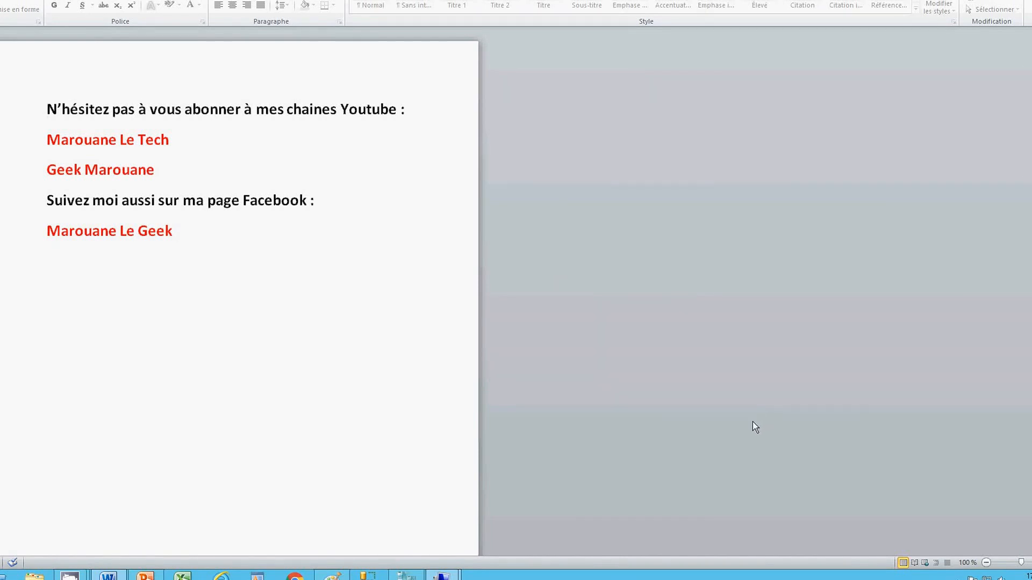
{"action": "key", "text": "super+d"}
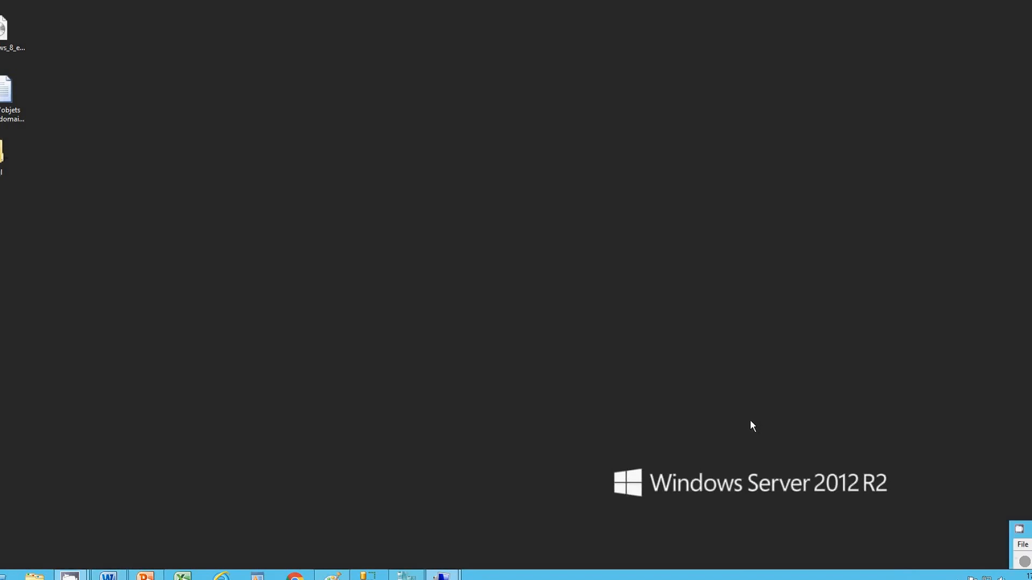